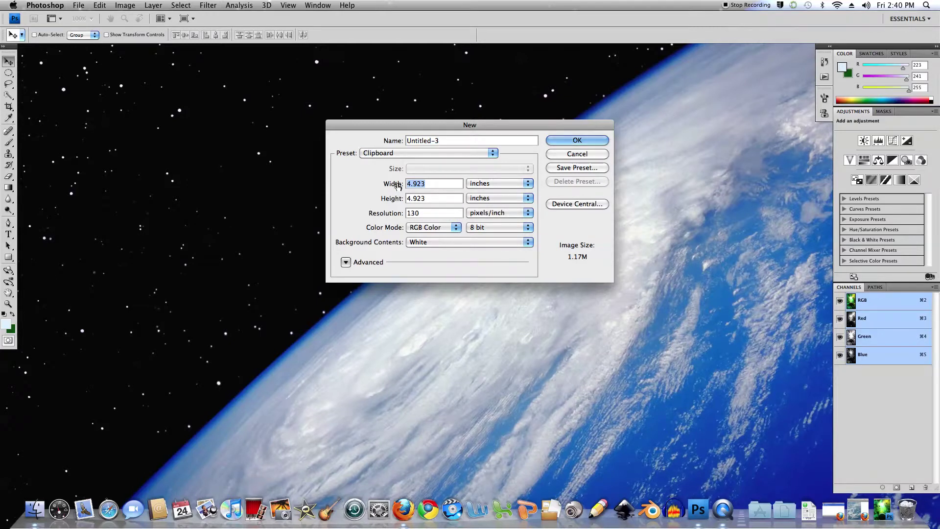
# Create a new document named space, 9 inches wide and 16 inches high, at a resolution of 130 pixels/inch.
pyautogui.write('9')
pyautogui.press('Tab')
pyautogui.write('16')
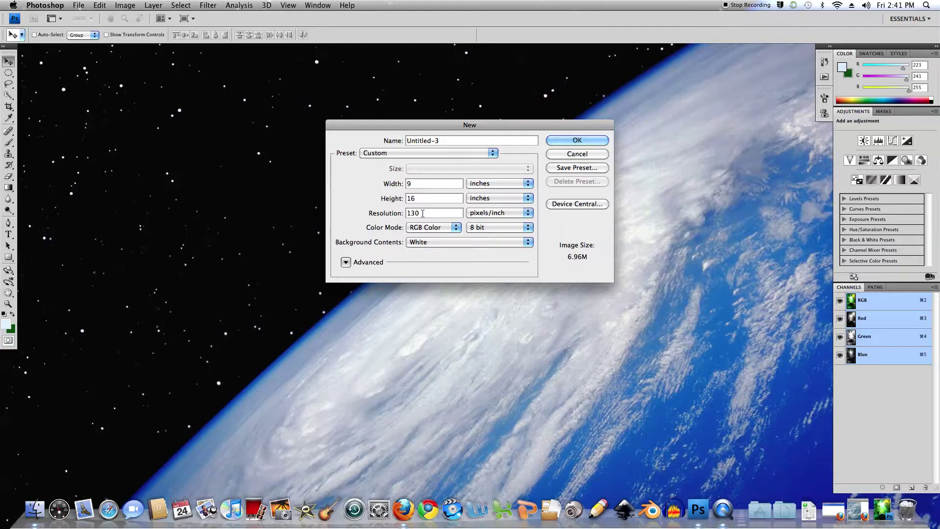
pyautogui.write('130')
pyautogui.moveTo(420, 213); pyautogui.dragTo(407, 214)
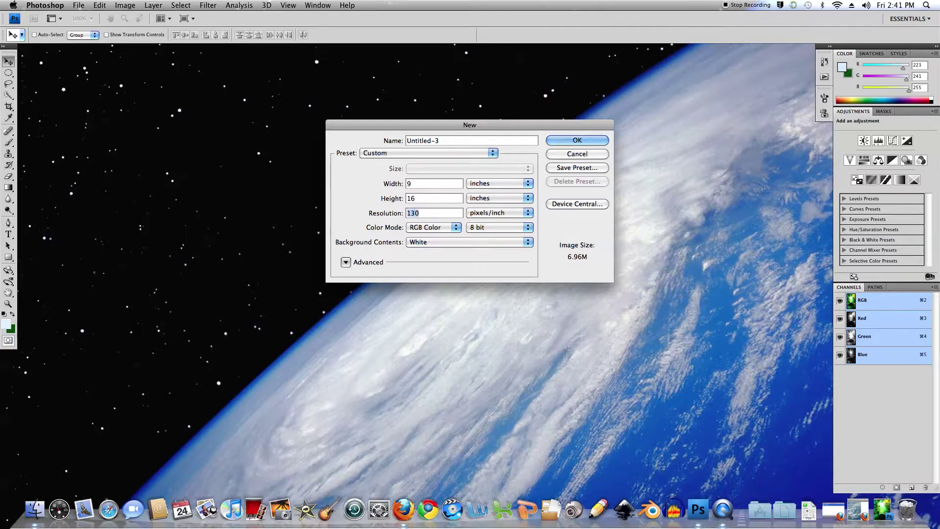
pyautogui.write('300')
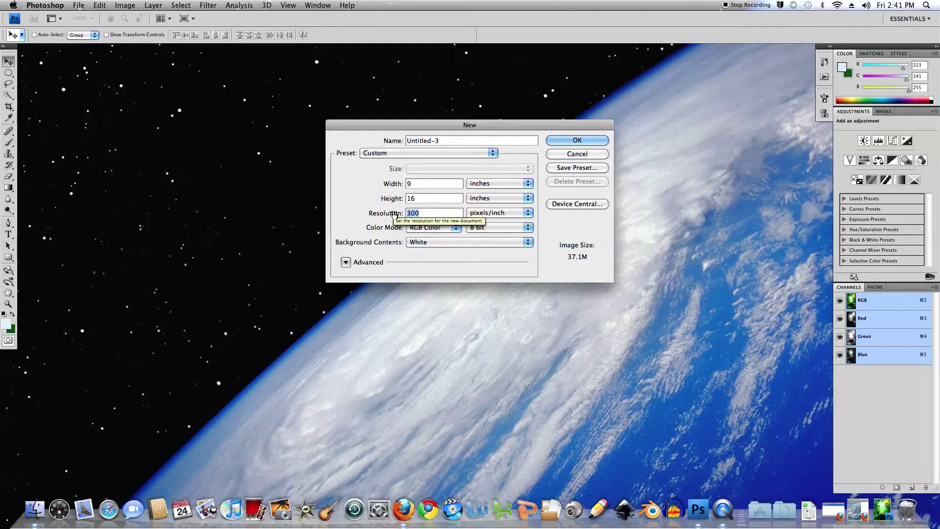
pyautogui.write('72')
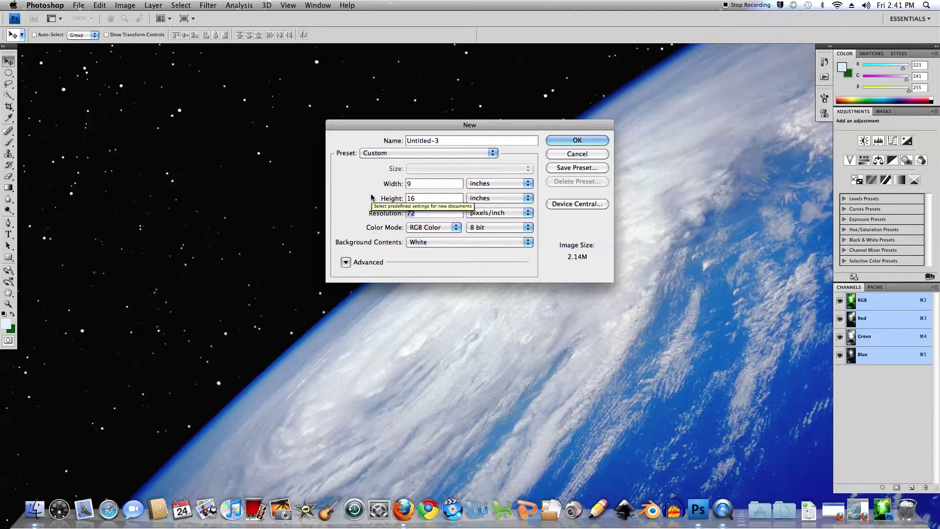
pyautogui.write('130')
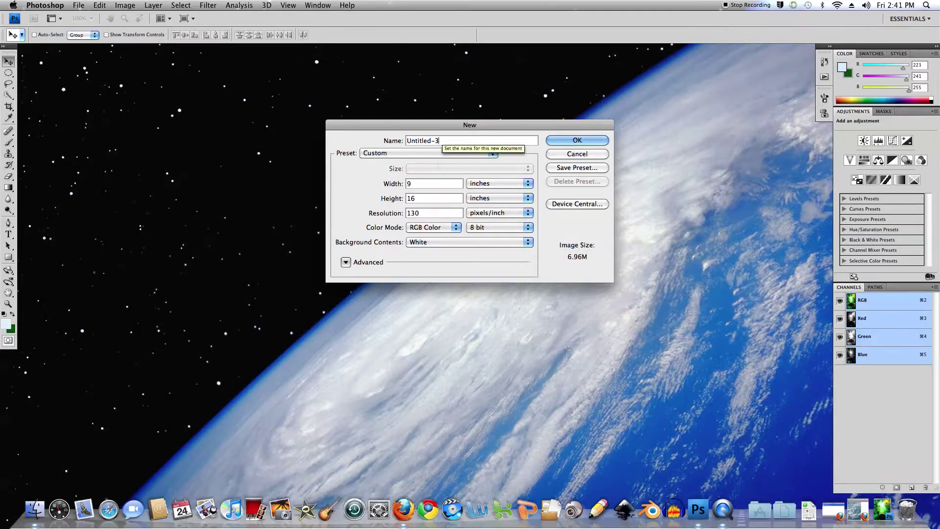
pyautogui.click(400, 142)
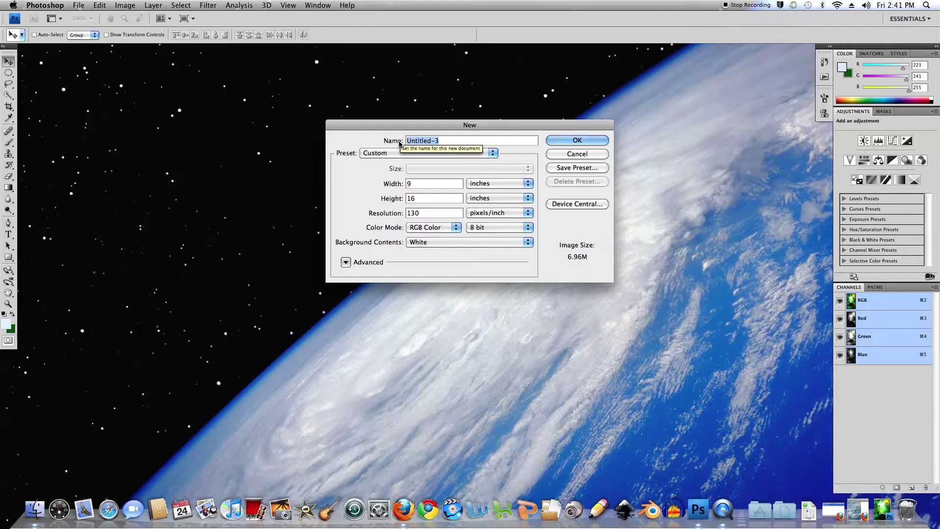
pyautogui.write('space')
pyautogui.click(568, 142)
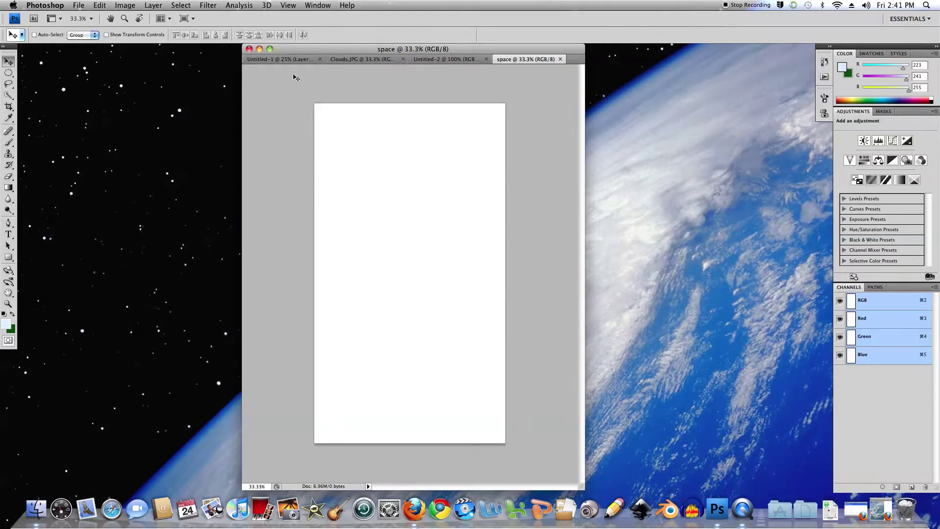
# Close the Untitled-2 document without saving, close Clouds.JPG, and return to the blank space document.
pyautogui.click(468, 60)
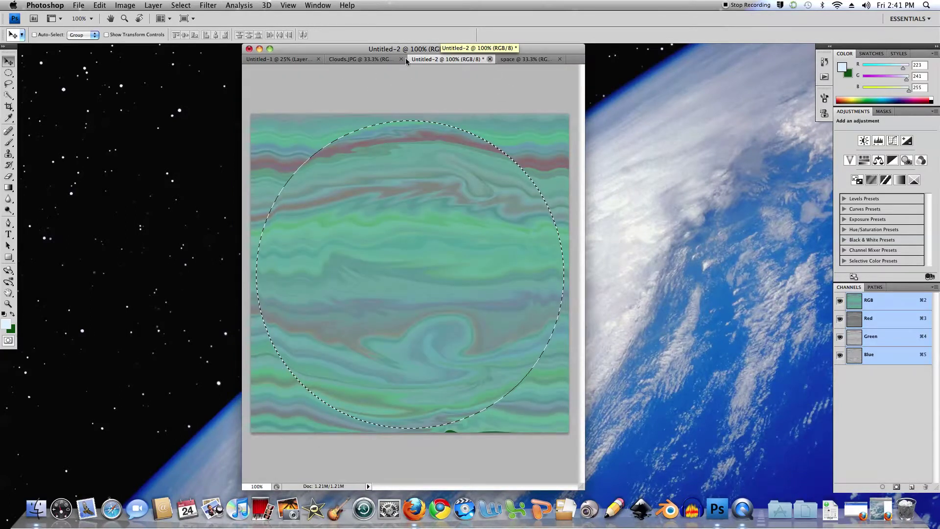
pyautogui.press('super+w')
pyautogui.press('Escape')
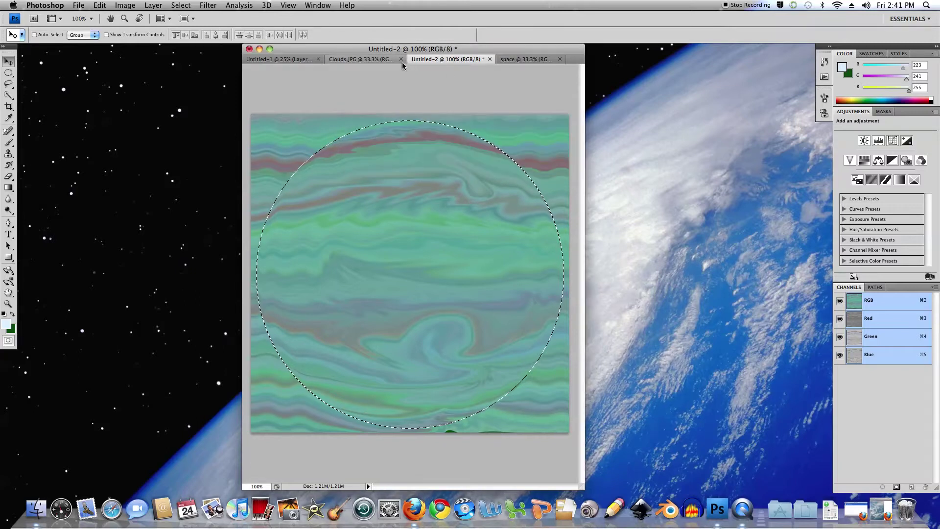
pyautogui.click(490, 60)
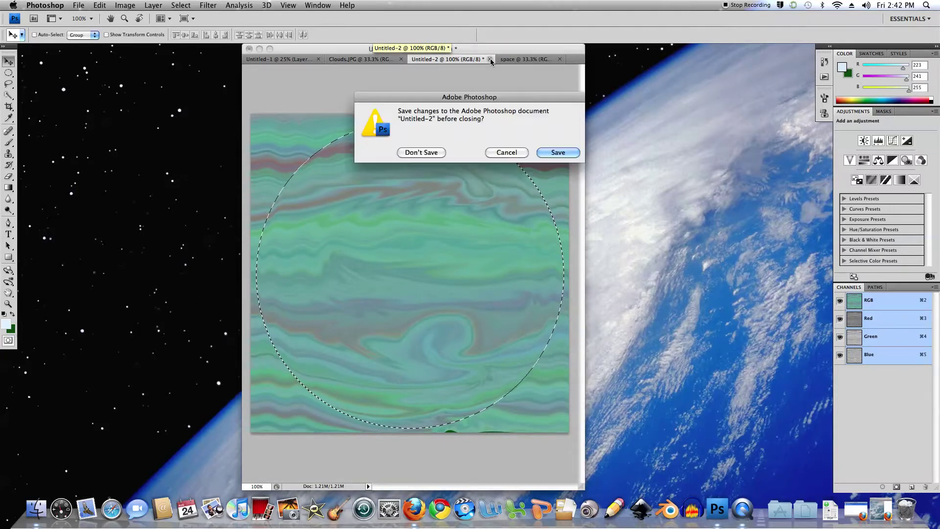
pyautogui.click(419, 151)
pyautogui.click(421, 60)
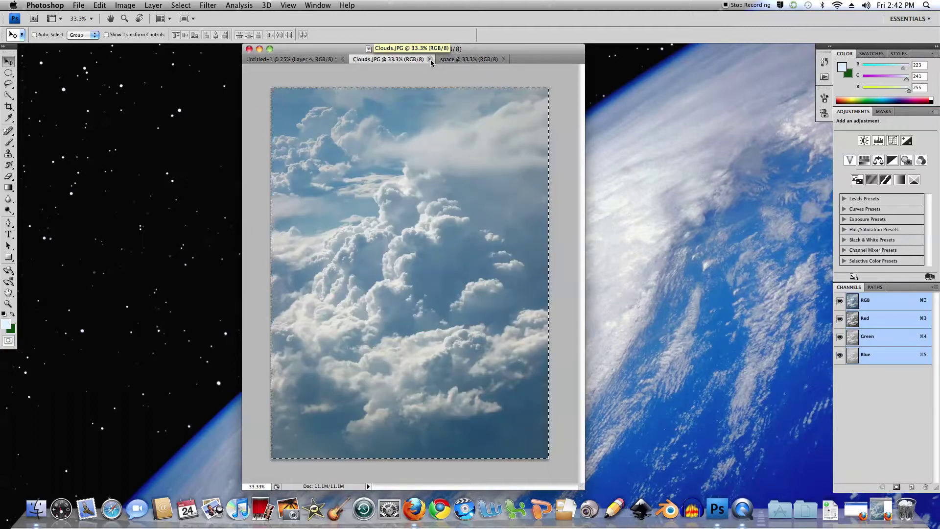
pyautogui.click(430, 60)
pyautogui.click(314, 60)
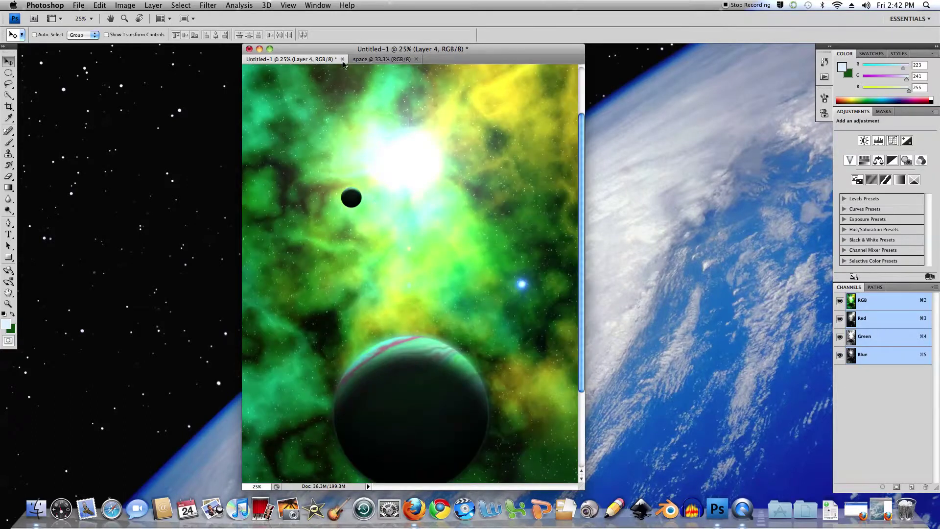
pyautogui.click(389, 59)
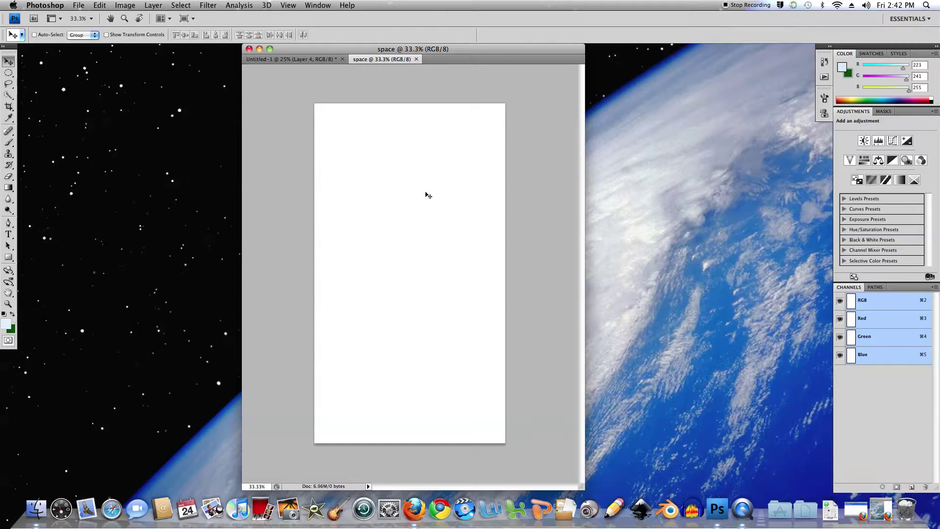
# Show the blank canvas in full screen mode at 50% and reset the foreground and background colors to default black and white.
pyautogui.press('f')
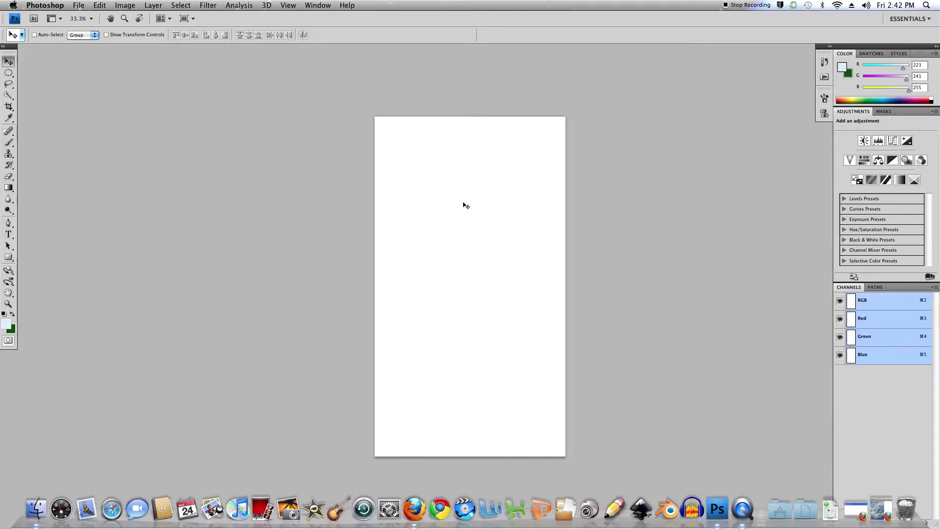
pyautogui.press('super+equal')
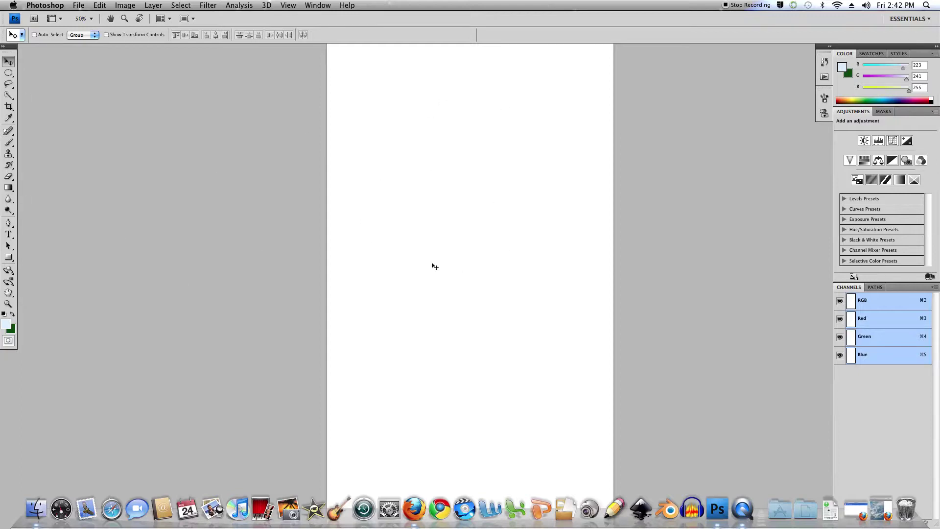
pyautogui.click(5, 315)
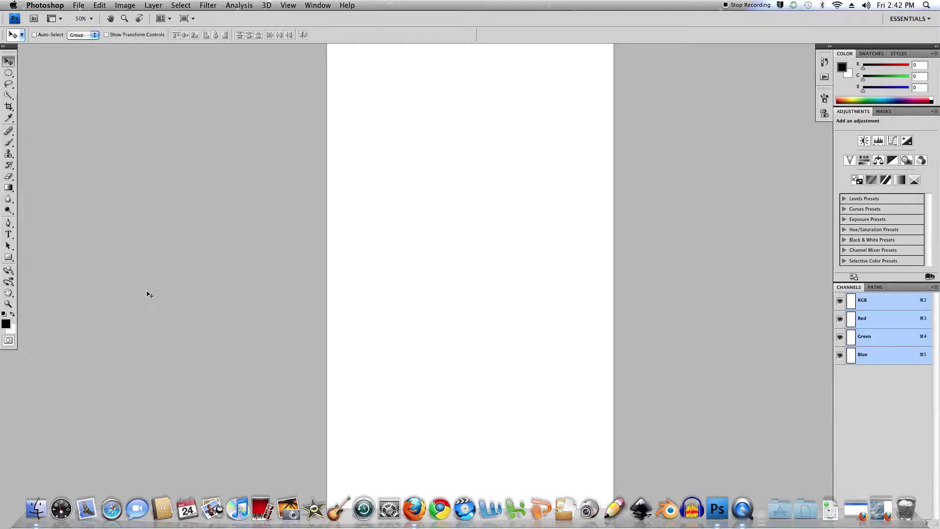
# Apply the Reticulation filter to the canvas with density 16, foreground level 40 and background level 5.
pyautogui.click(208, 6)
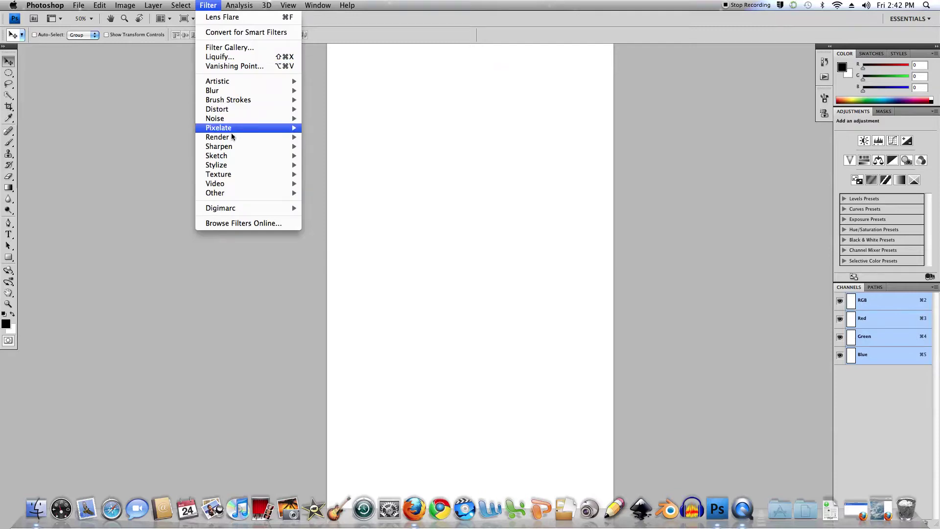
pyautogui.moveTo(235, 156)
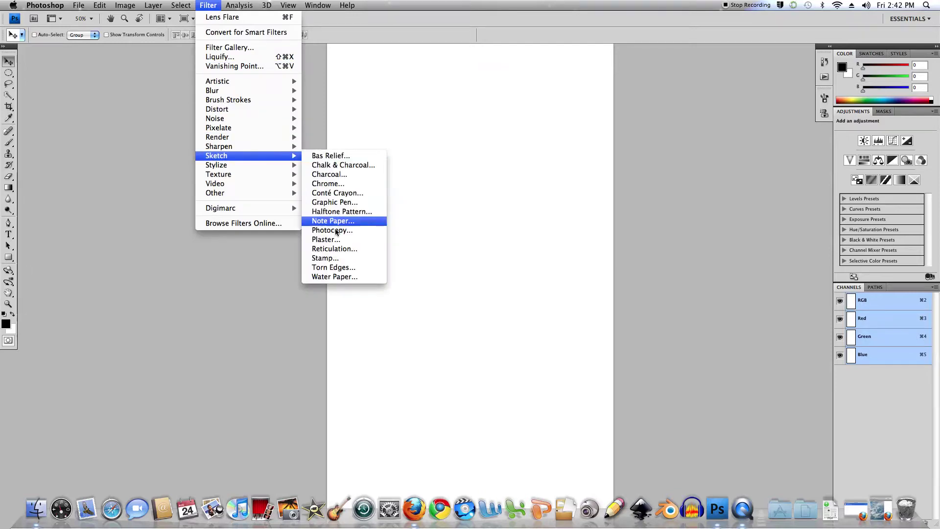
pyautogui.click(332, 250)
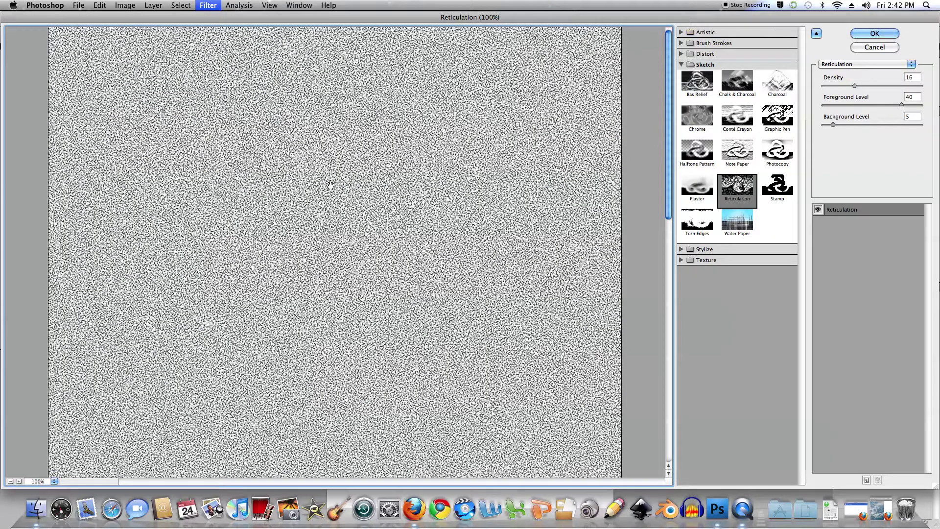
pyautogui.moveTo(856, 84)
pyautogui.mouseDown()
pyautogui.moveTo(873, 85)
pyautogui.moveTo(856, 86)
pyautogui.mouseUp()
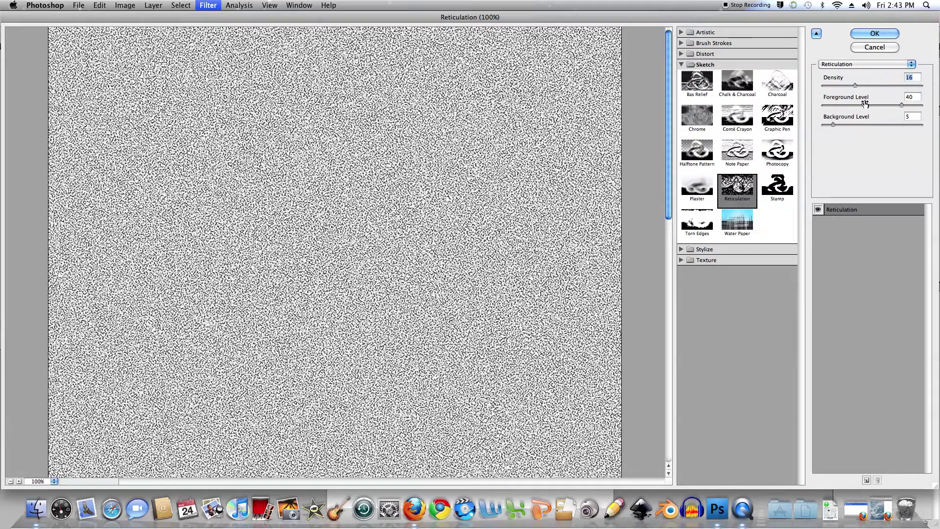
pyautogui.click(875, 34)
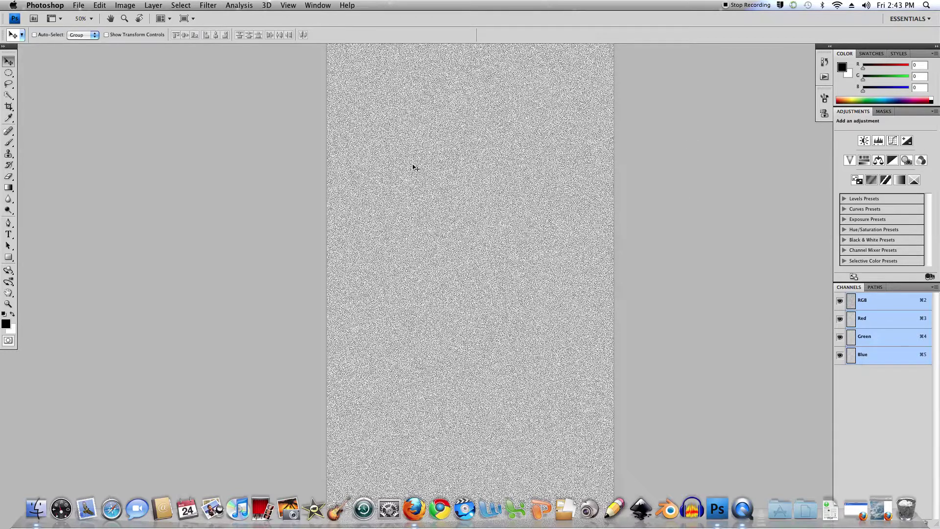
# Apply the Plaster filter with image balance 50, smoothness 2 and the light set to Top.
pyautogui.click(210, 6)
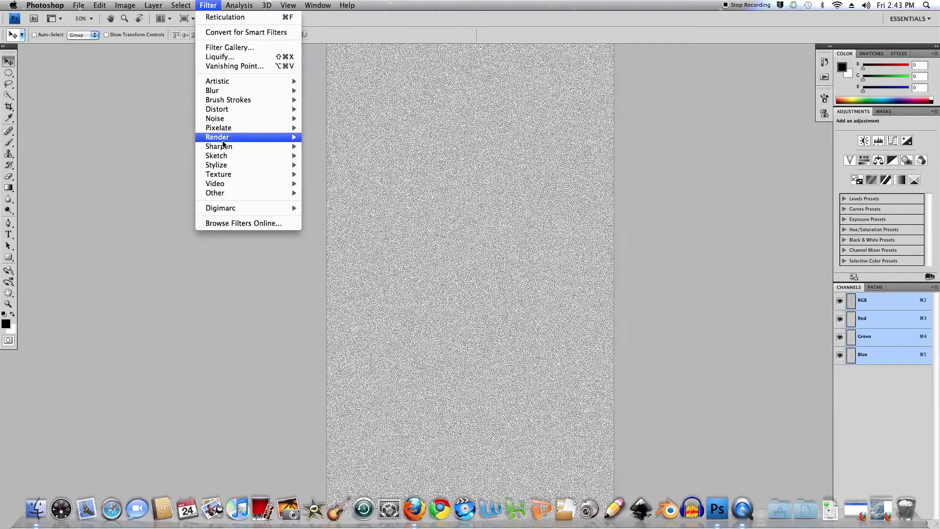
pyautogui.moveTo(226, 159)
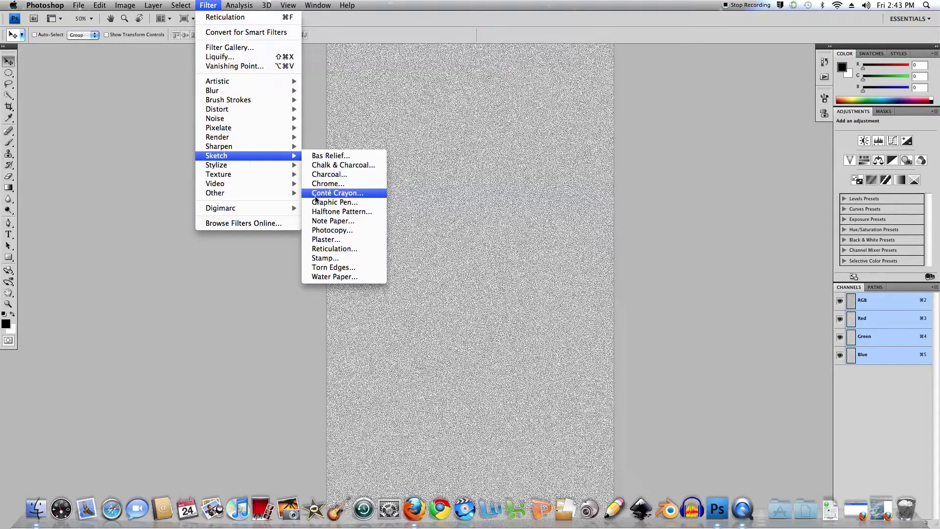
pyautogui.click(327, 241)
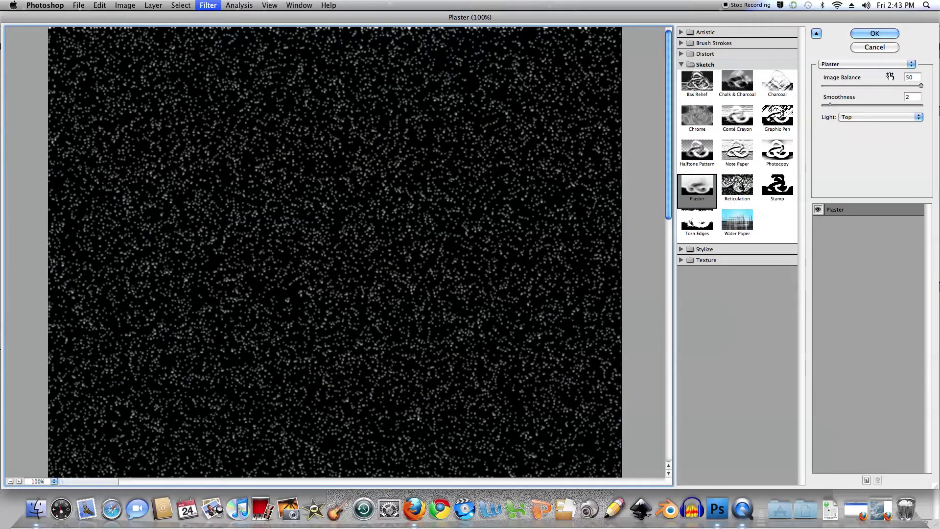
pyautogui.moveTo(923, 86)
pyautogui.mouseDown()
pyautogui.moveTo(846, 87)
pyautogui.moveTo(918, 88)
pyautogui.mouseUp()
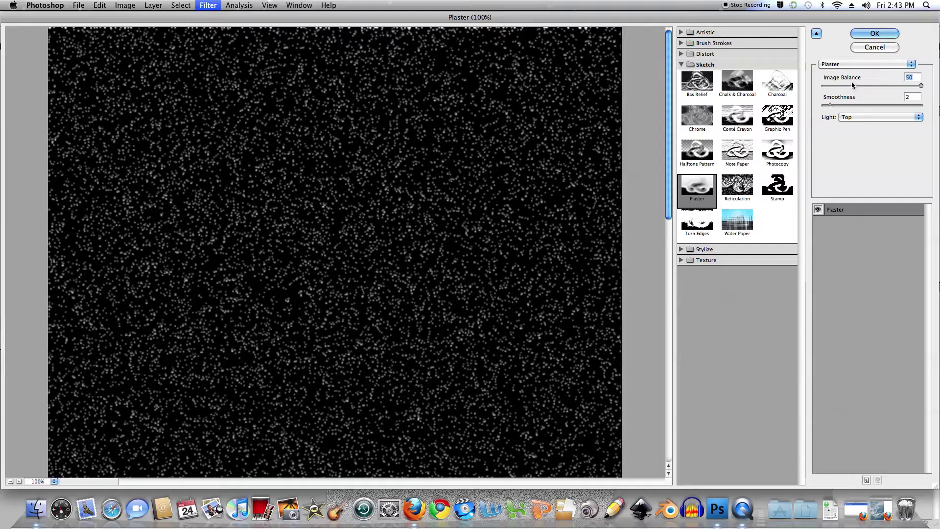
pyautogui.click(875, 34)
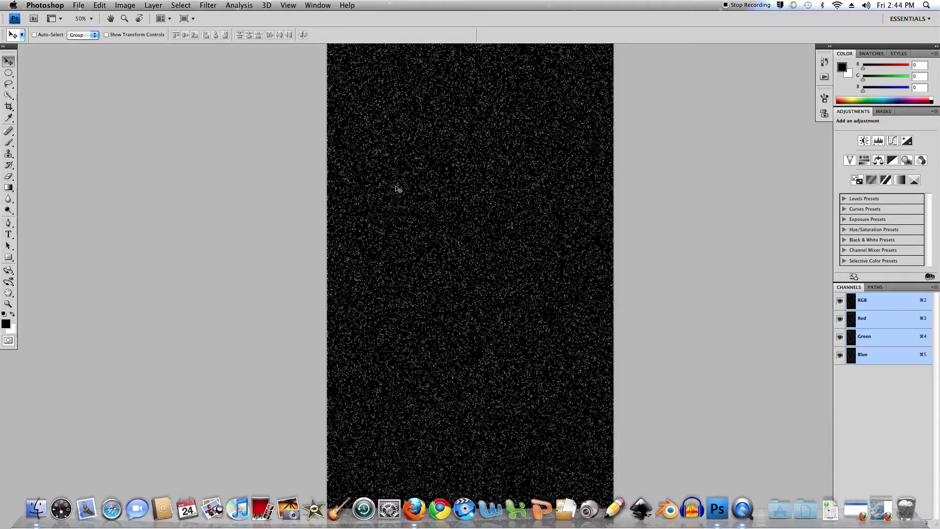
# Thin out the stars with a Levels adjustment, setting the black input level to 114 and the white input level to 152.
pyautogui.moveTo(141, 39)
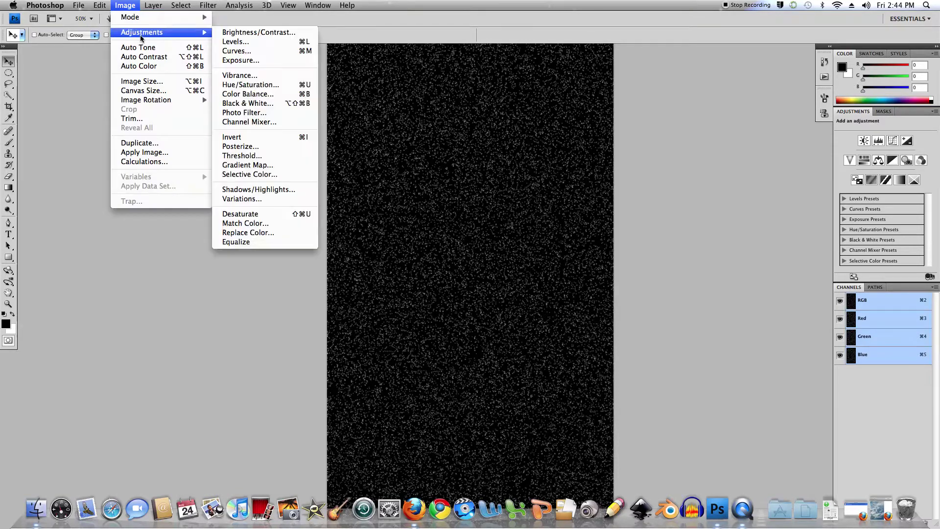
pyautogui.click(237, 41)
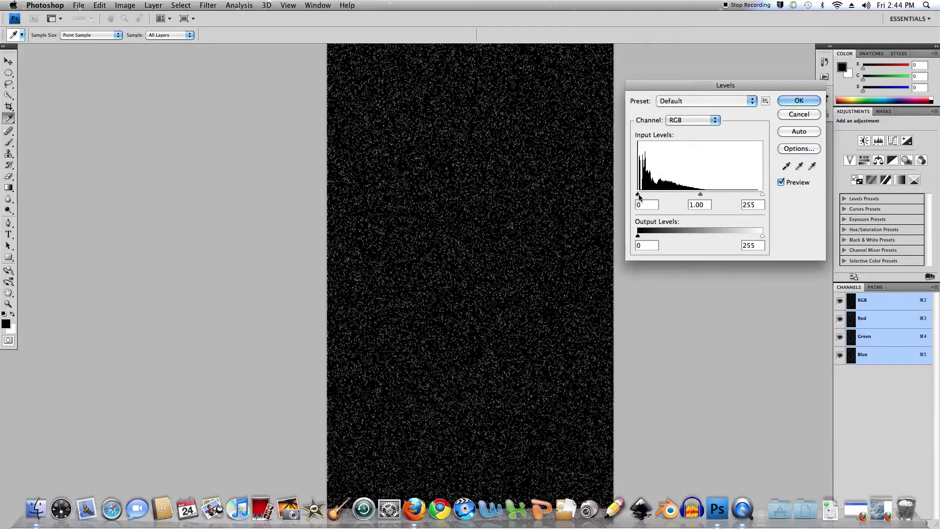
pyautogui.moveTo(638, 197); pyautogui.dragTo(687, 197)
pyautogui.moveTo(763, 192); pyautogui.dragTo(694, 196)
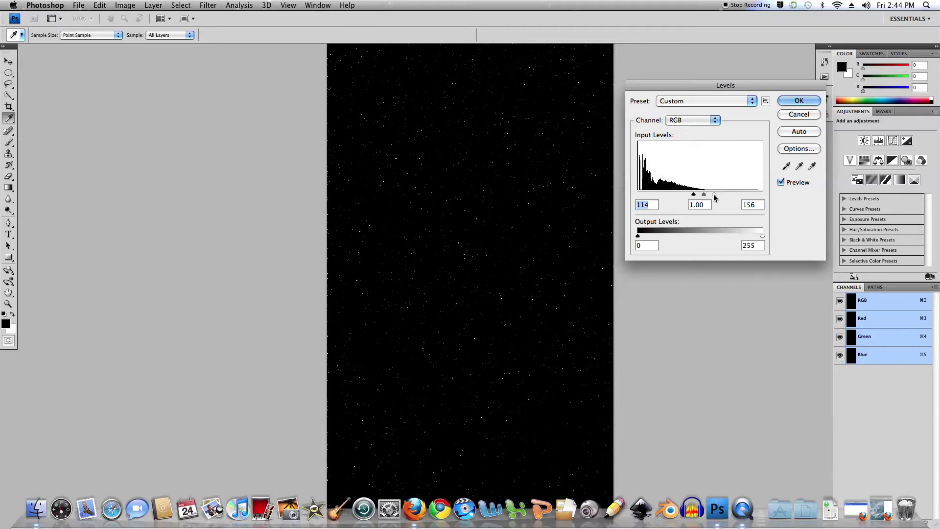
pyautogui.click(713, 194)
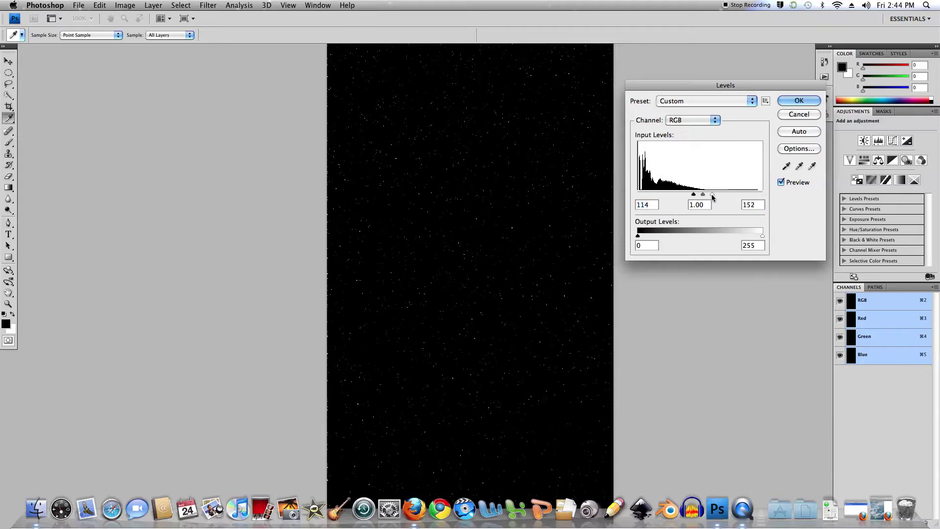
pyautogui.click(796, 101)
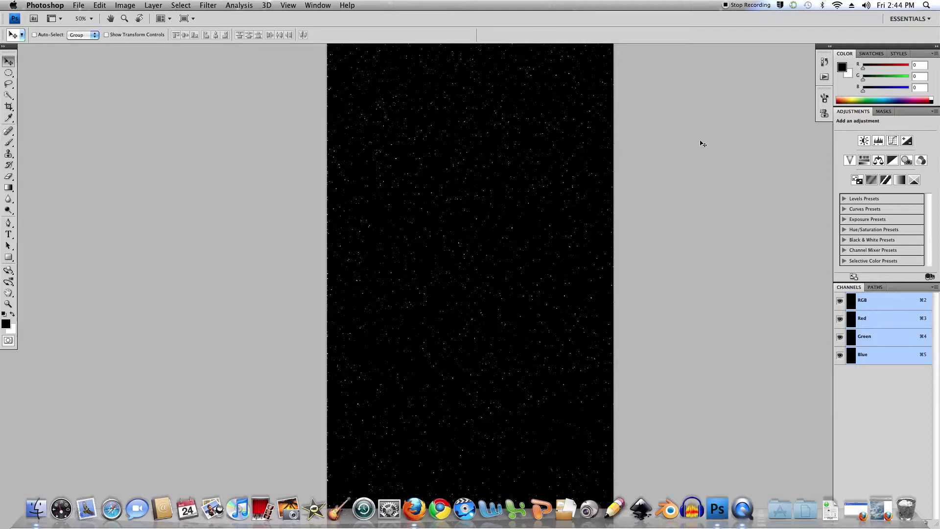
# Show the document's layer list.
pyautogui.press('F7')
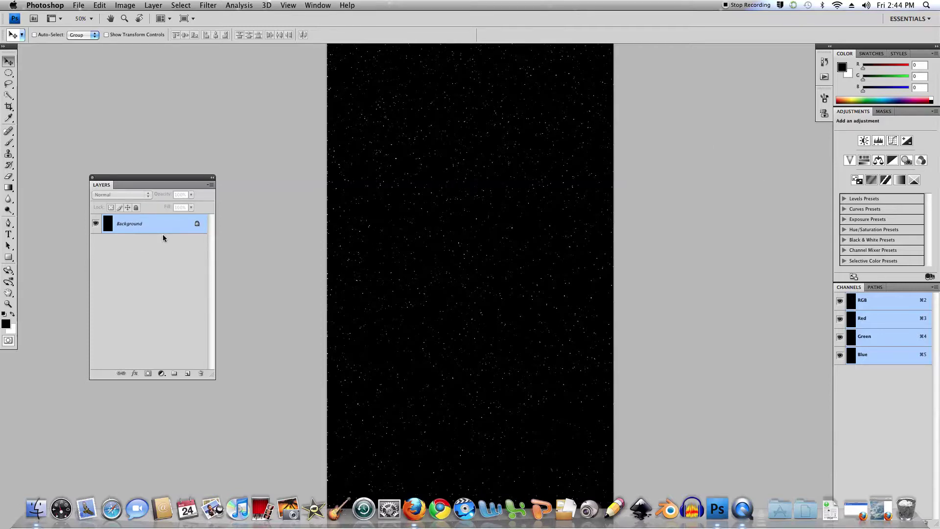
# Try duplicating the Background layer, and delete the copy.
pyautogui.doubleClick(108, 225)
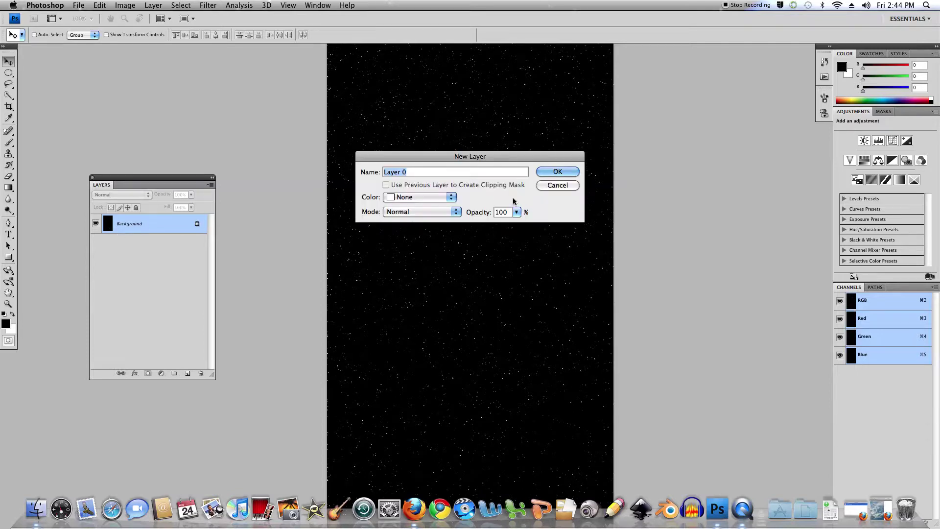
pyautogui.click(543, 186)
pyautogui.moveTo(109, 229); pyautogui.dragTo(188, 373)
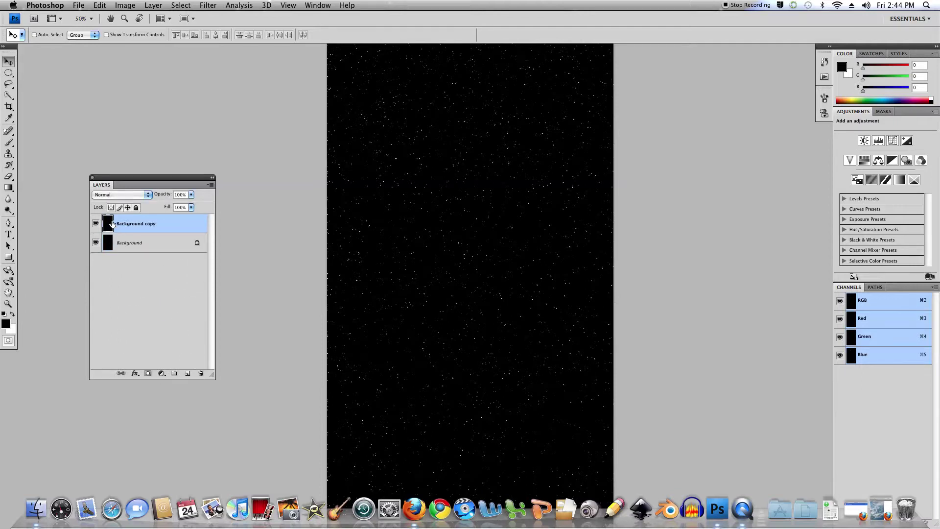
pyautogui.press('BackSpace')
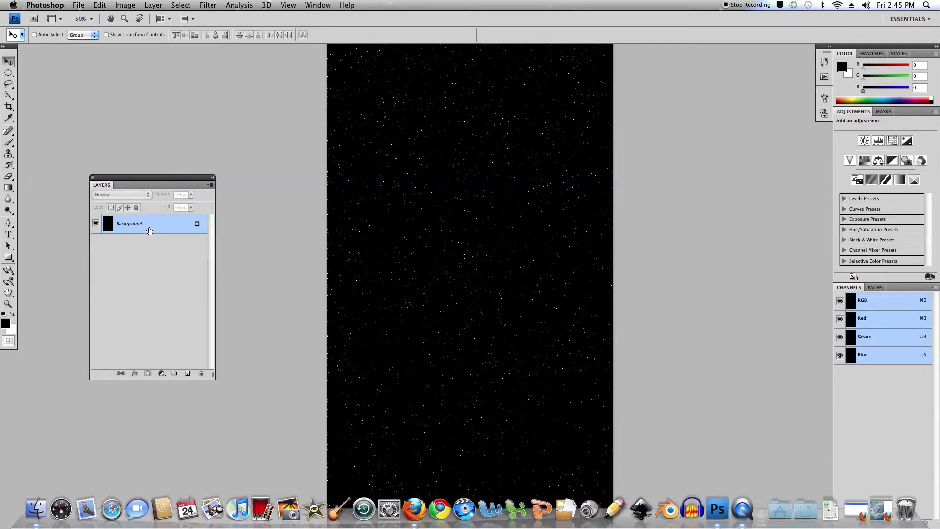
# Duplicate the Background layer and set the copy's blending mode to Screen.
pyautogui.press('super+j')
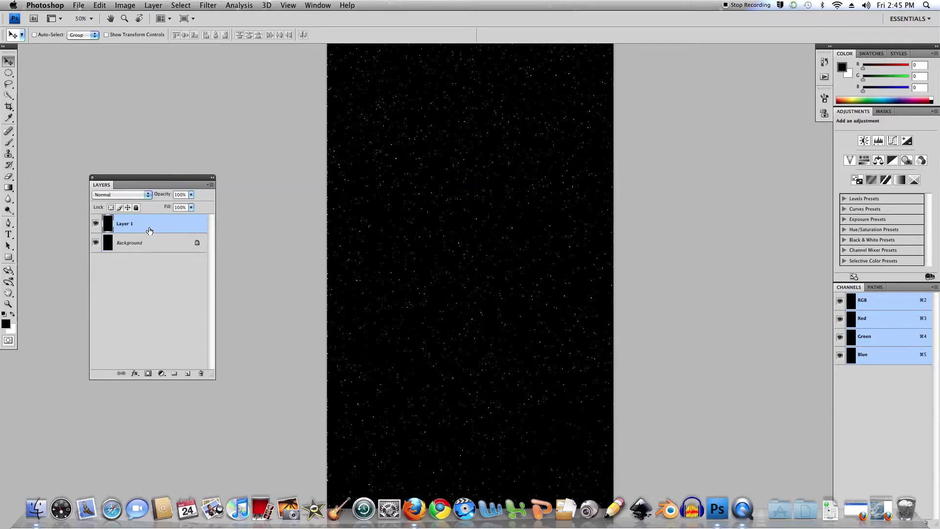
pyautogui.click(155, 7)
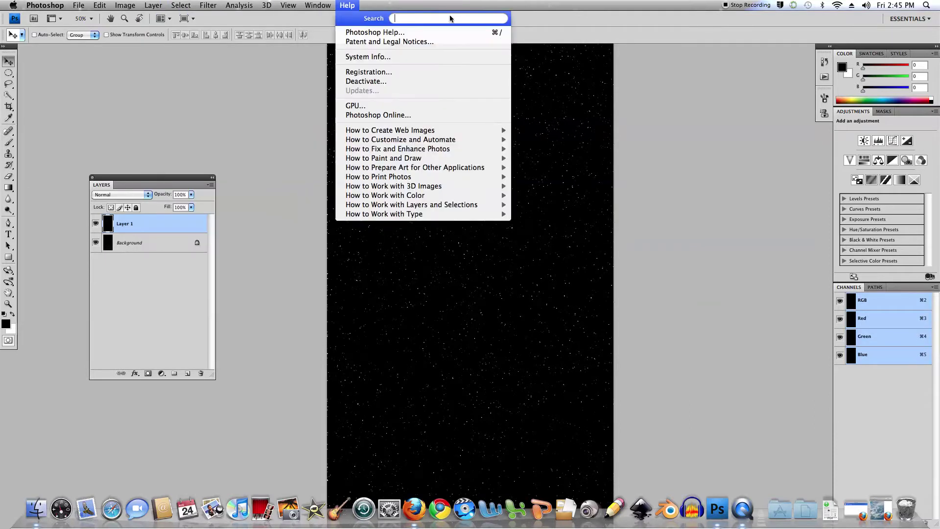
pyautogui.click(513, 15)
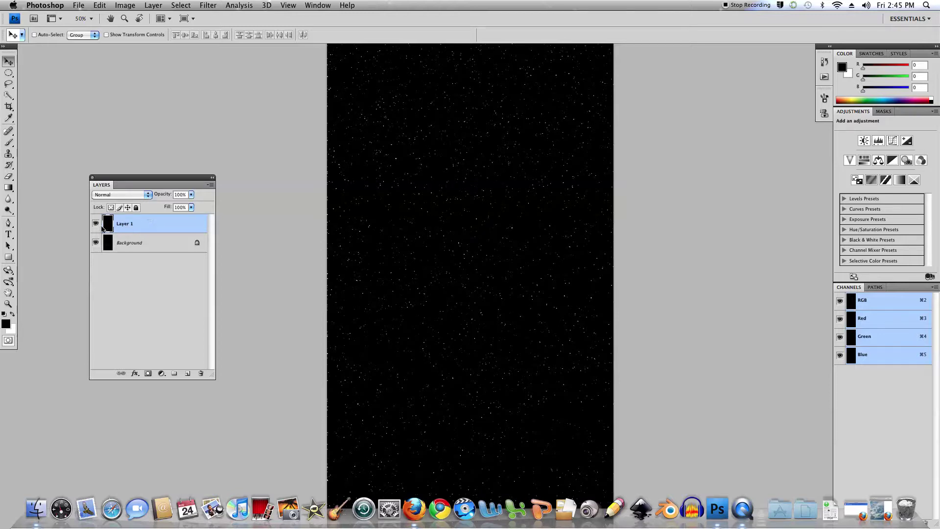
pyautogui.click(148, 194)
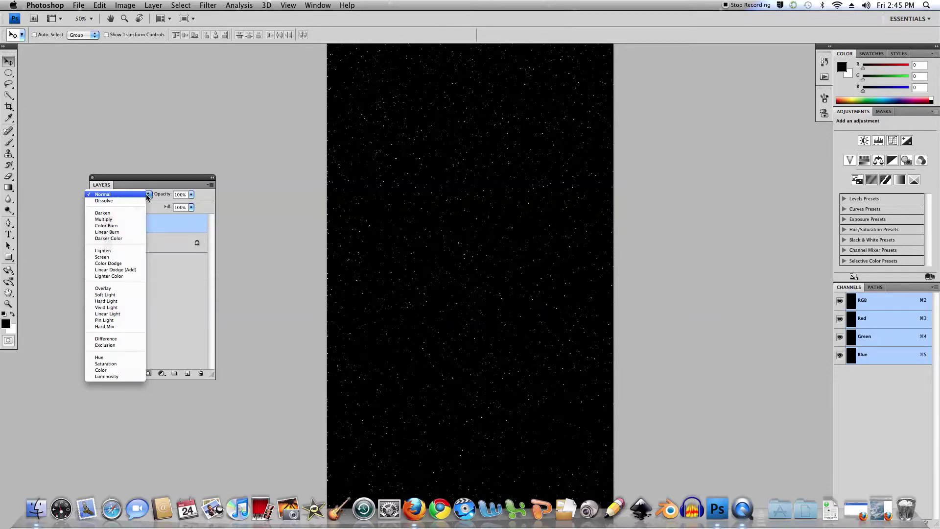
pyautogui.click(139, 257)
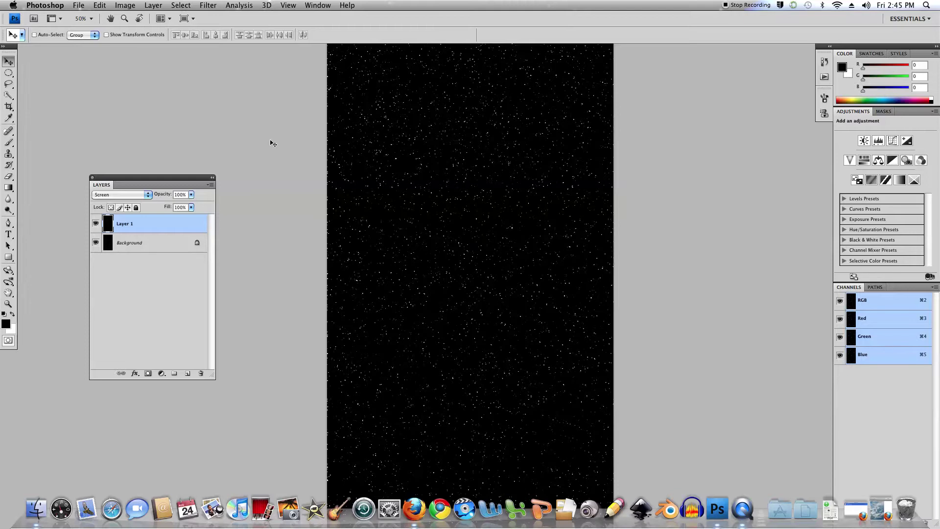
pyautogui.press('super+1')
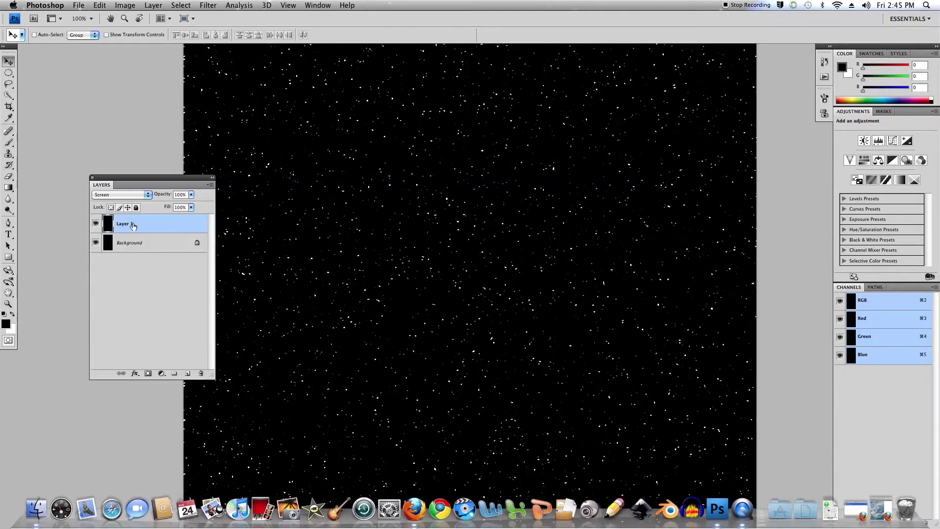
pyautogui.click(149, 196)
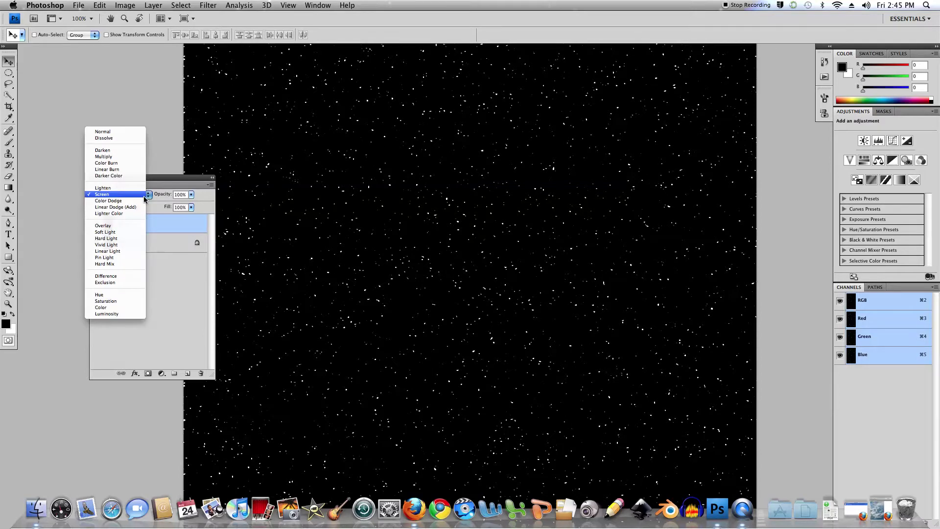
pyautogui.click(163, 225)
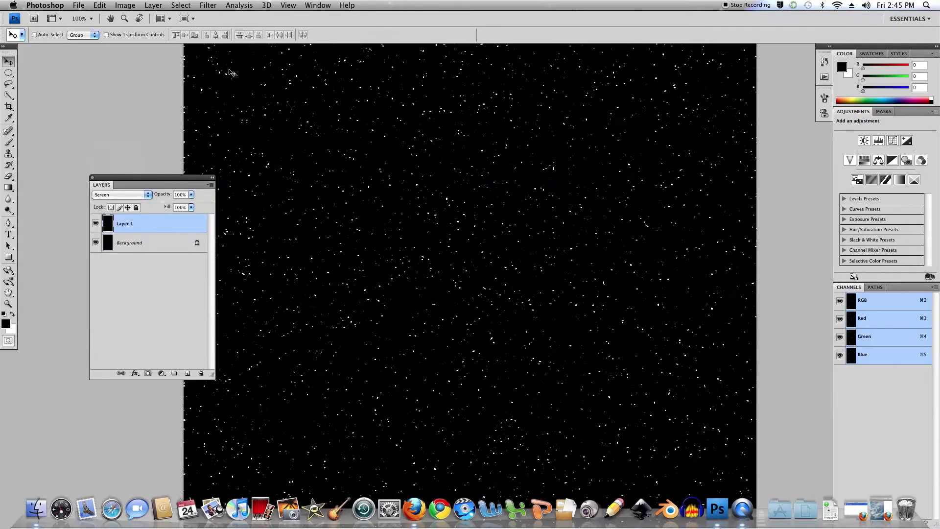
# Apply a Gaussian Blur with a radius of 4 pixels to the duplicated star layer.
pyautogui.click(214, 7)
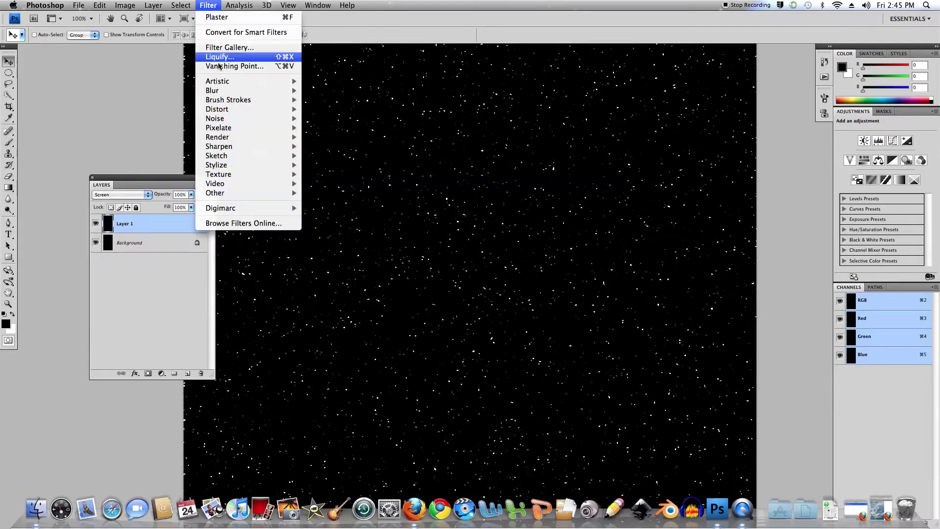
pyautogui.moveTo(225, 91)
pyautogui.click(323, 127)
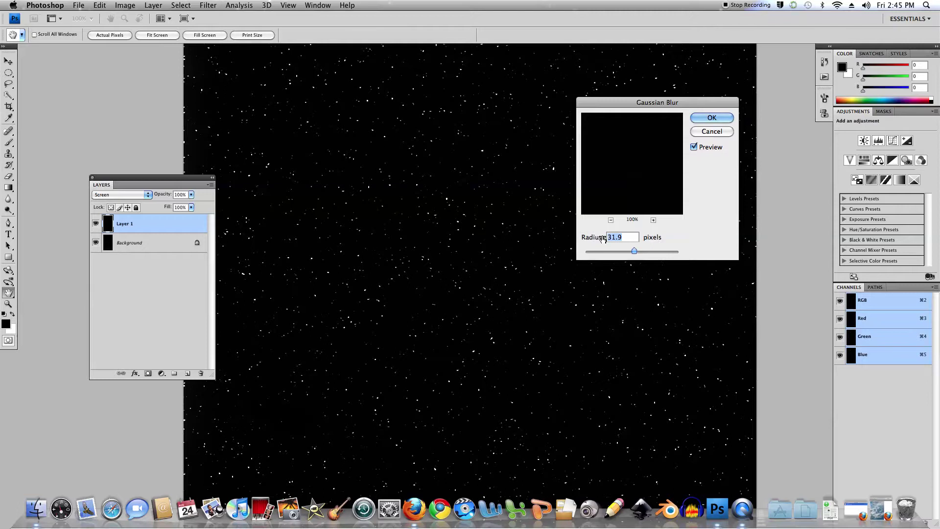
pyautogui.write('4')
pyautogui.press('Return')
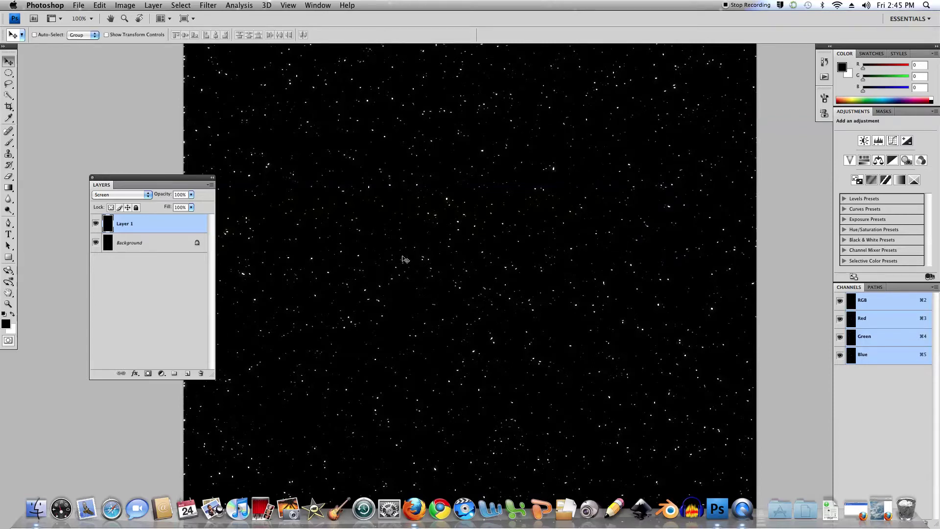
# Colorize the duplicated star layer blue with Hue/Saturation, using hue 201 and saturation 100.
pyautogui.press('super+u')
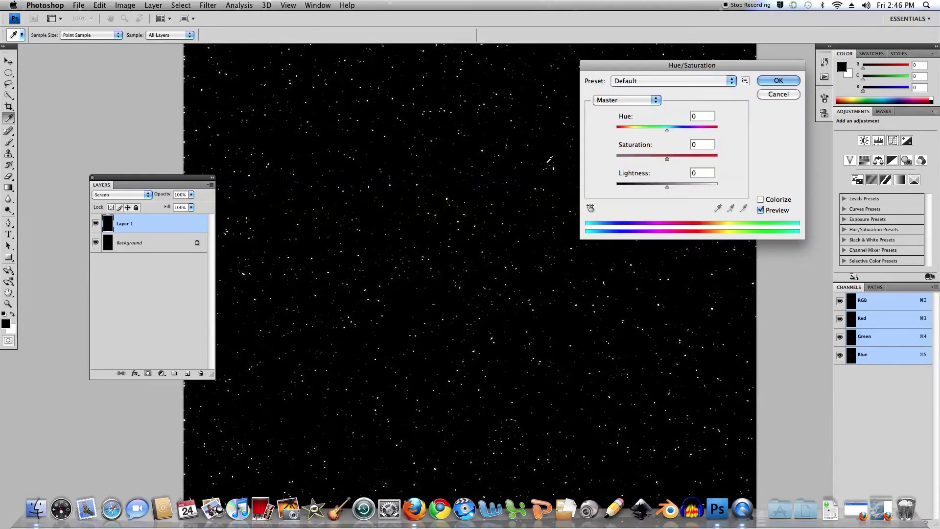
pyautogui.click(761, 200)
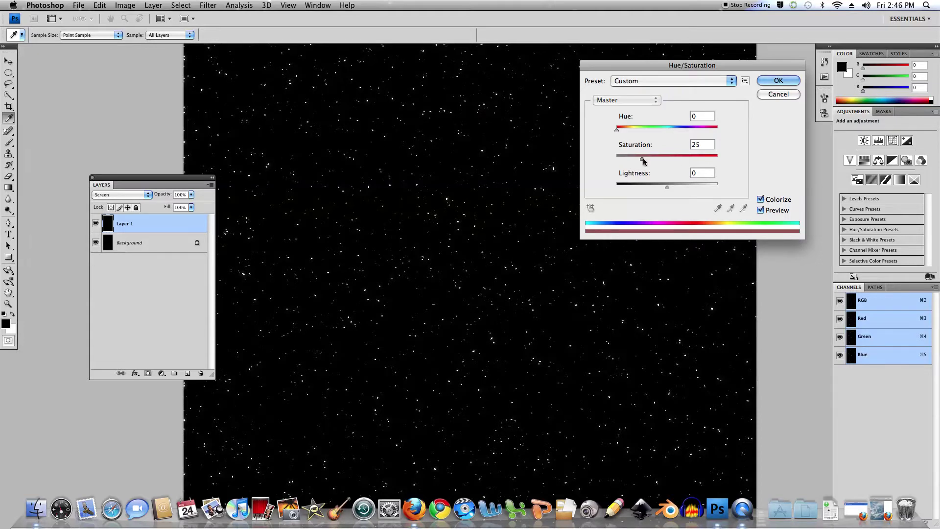
pyautogui.moveTo(768, 160); pyautogui.dragTo(766, 160)
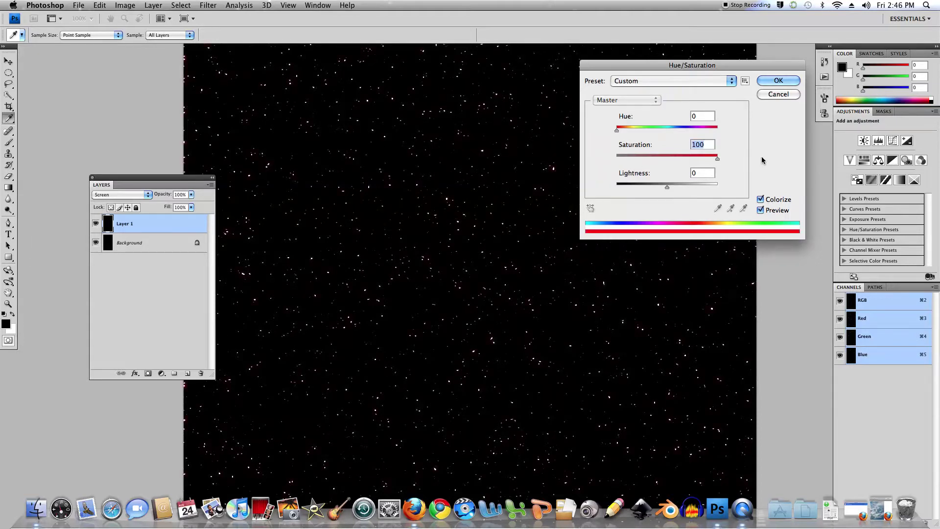
pyautogui.moveTo(618, 134); pyautogui.dragTo(673, 134)
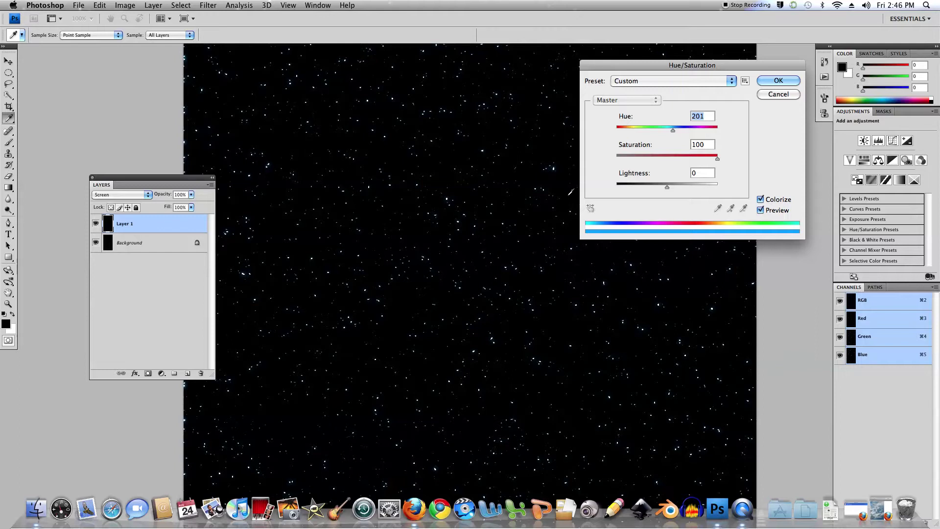
pyautogui.click(778, 81)
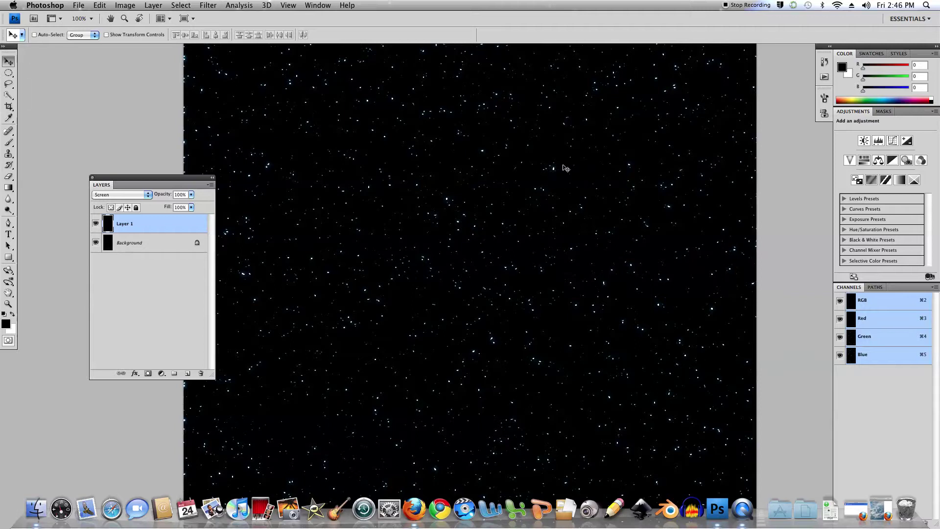
# Apply another Gaussian Blur to the colorized star layer with a radius of 2.4 pixels.
pyautogui.click(211, 7)
pyautogui.moveTo(275, 90)
pyautogui.click(323, 128)
pyautogui.moveTo(604, 250)
pyautogui.mouseDown()
pyautogui.moveTo(657, 252)
pyautogui.moveTo(588, 255)
pyautogui.moveTo(598, 252)
pyautogui.mouseUp()
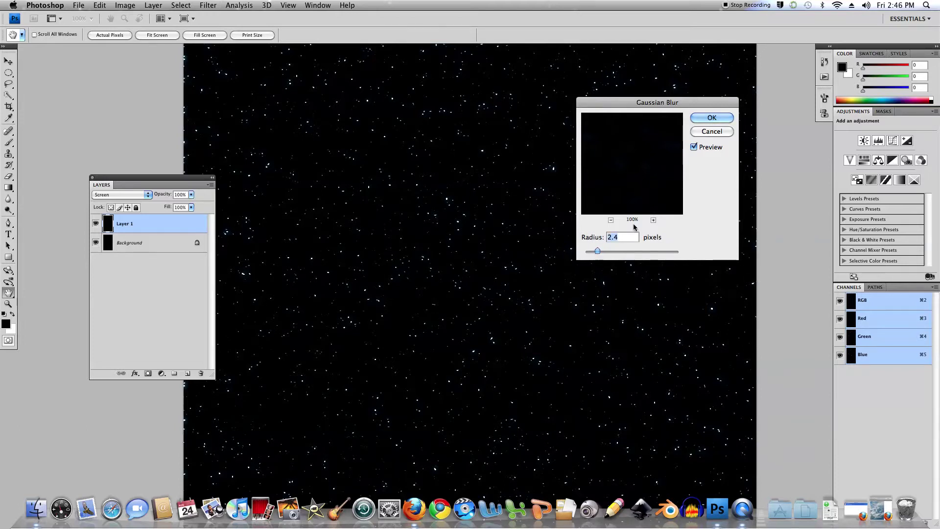
pyautogui.click(711, 118)
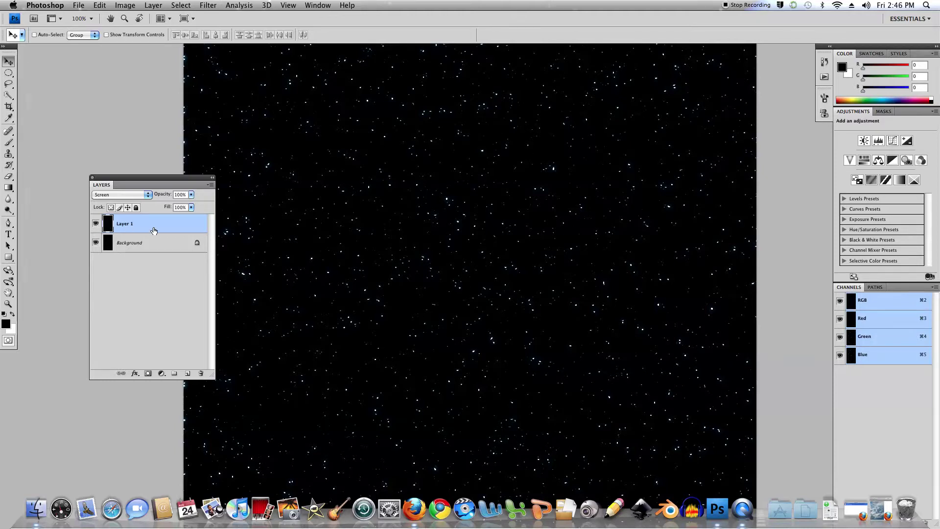
# Duplicate the blue-tinted star layer and merge all the layers into the background.
pyautogui.press('super+j')
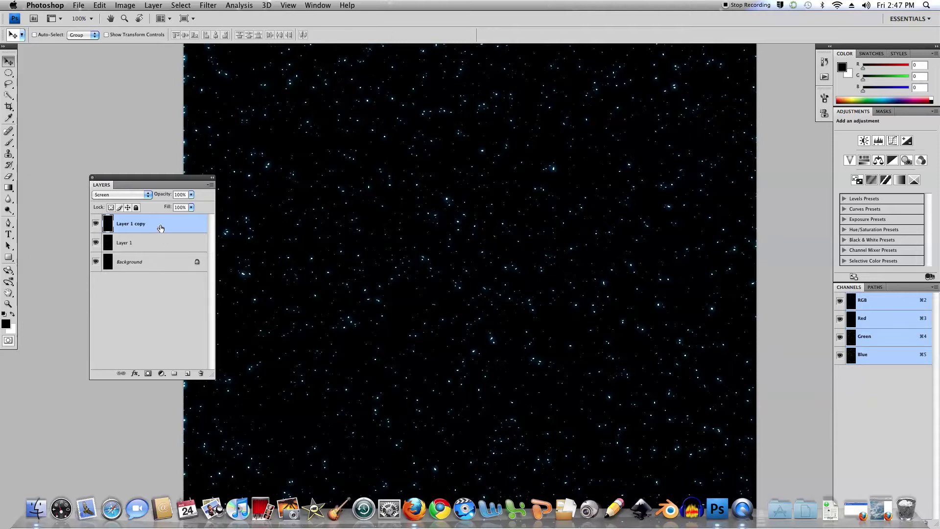
pyautogui.keyDown('shift'); pyautogui.click(153, 266); pyautogui.keyUp('shift')
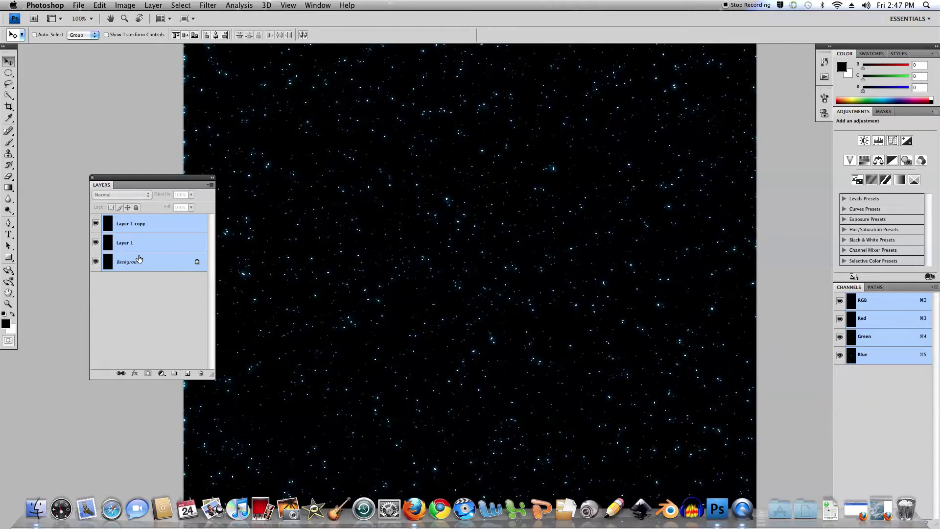
pyautogui.press('super+e')
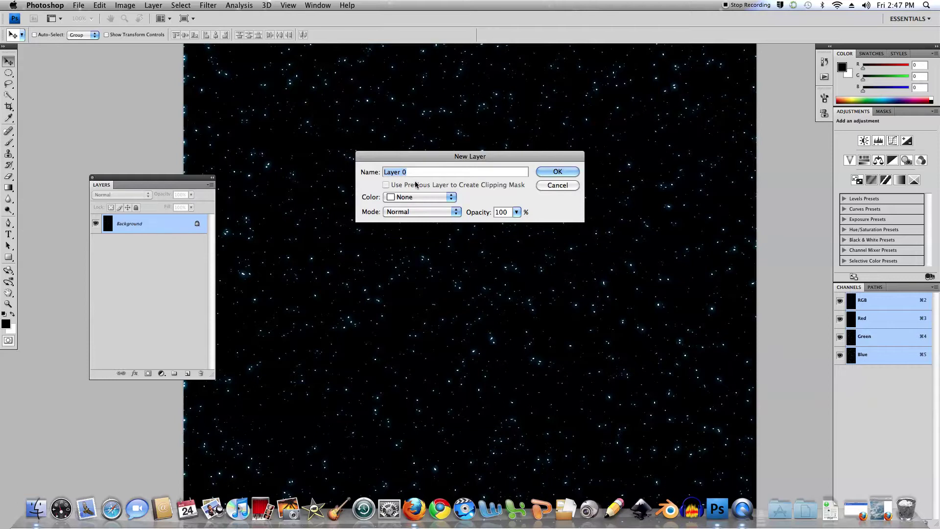
# Convert the merged Background into a regular layer named "starfield".
pyautogui.write('starfield')
pyautogui.click(553, 171)
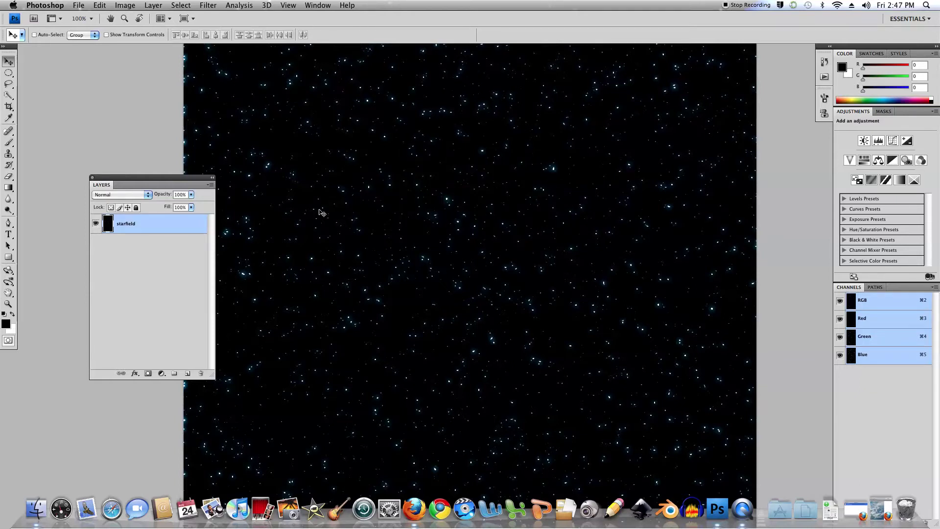
pyautogui.press('super+minus')
pyautogui.press('super+minus')
pyautogui.press('super+minus')
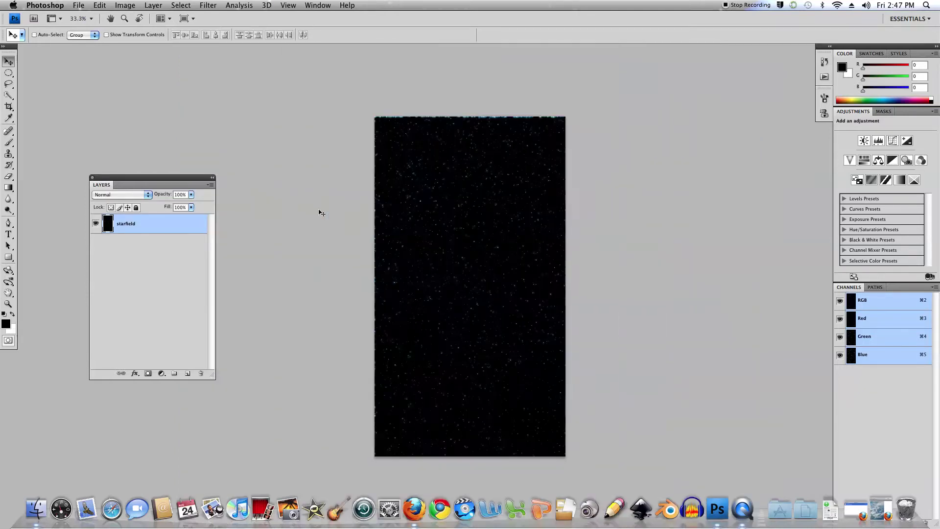
pyautogui.press('super+plus')
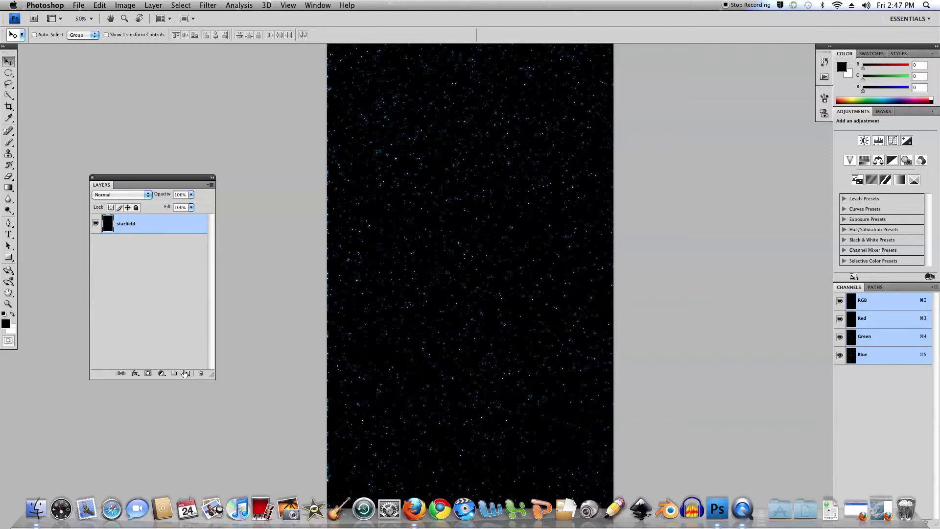
# Add a new empty layer above the starfield and name it "gas cloud".
pyautogui.click(187, 374)
pyautogui.doubleClick(125, 224)
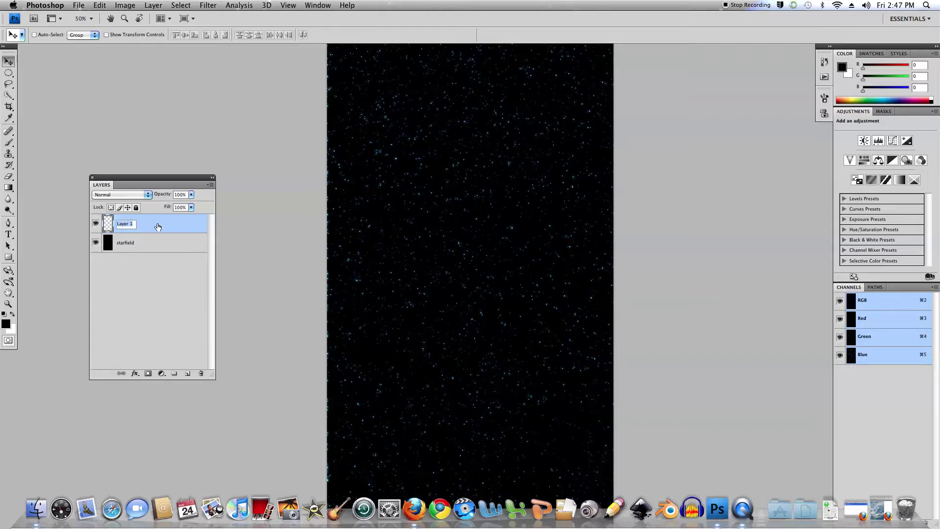
pyautogui.write('gals d')
pyautogui.press('Return')
# Build an irregular selection in the upper part of the canvas from several overlapping rectangular marquees.
pyautogui.click(8, 74)
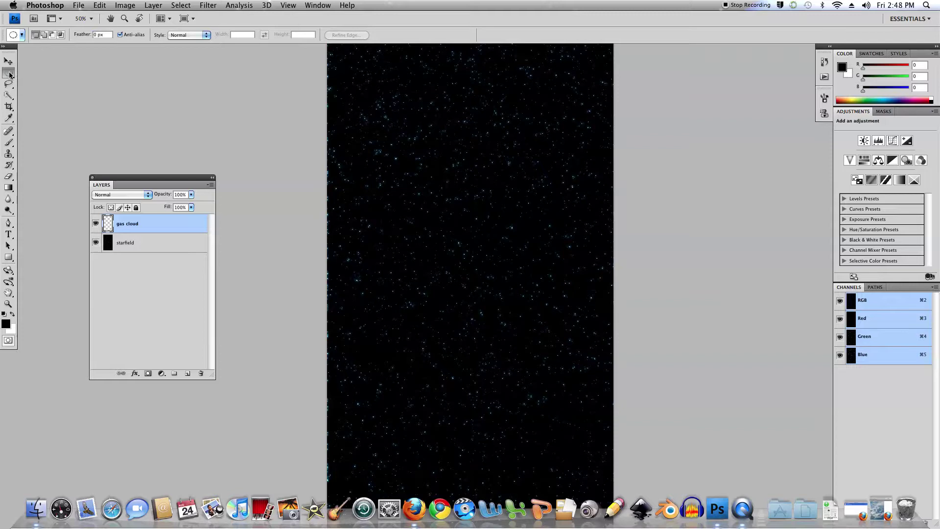
pyautogui.moveTo(9, 74); pyautogui.dragTo(29, 72)
pyautogui.moveTo(469, 88); pyautogui.dragTo(571, 178)
pyautogui.moveTo(456, 192); pyautogui.dragTo(440, 188)
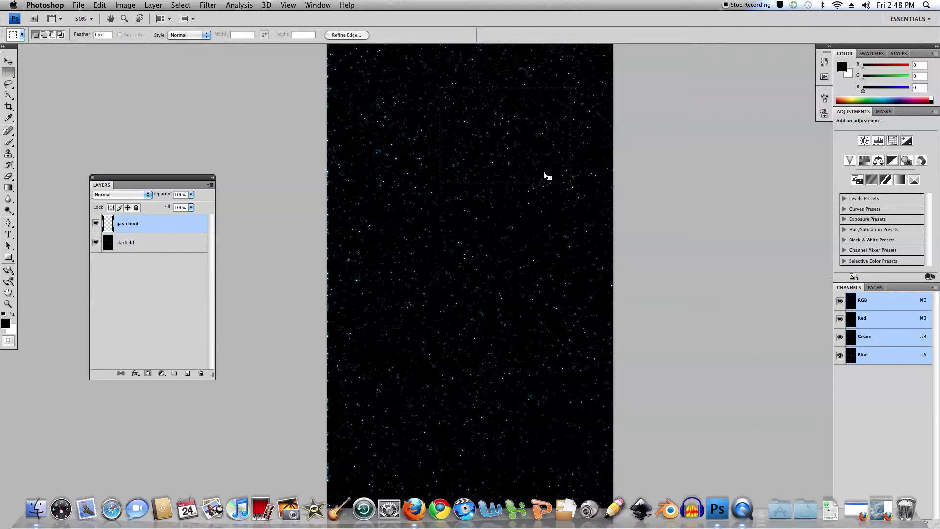
pyautogui.press('shift')
pyautogui.moveTo(478, 75); pyautogui.dragTo(400, 133)
pyautogui.moveTo(371, 237); pyautogui.dragTo(368, 240)
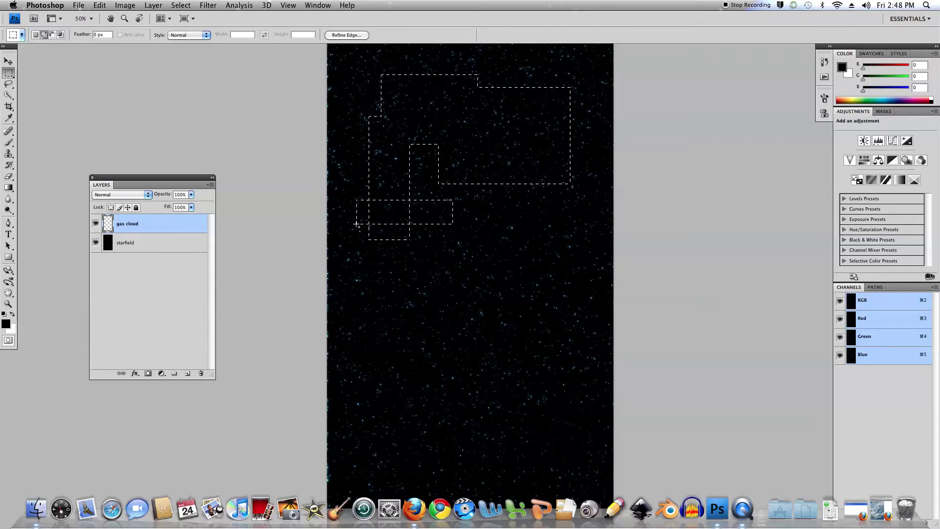
pyautogui.moveTo(580, 132); pyautogui.dragTo(522, 237)
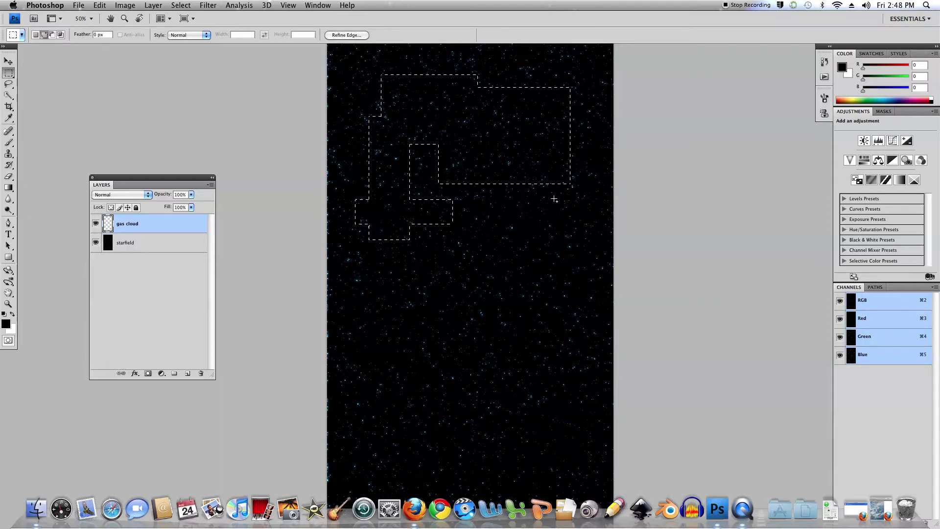
# Add three elliptical areas along the lower edge of the existing selection.
pyautogui.moveTo(9, 73); pyautogui.dragTo(27, 80)
pyautogui.press('shift')
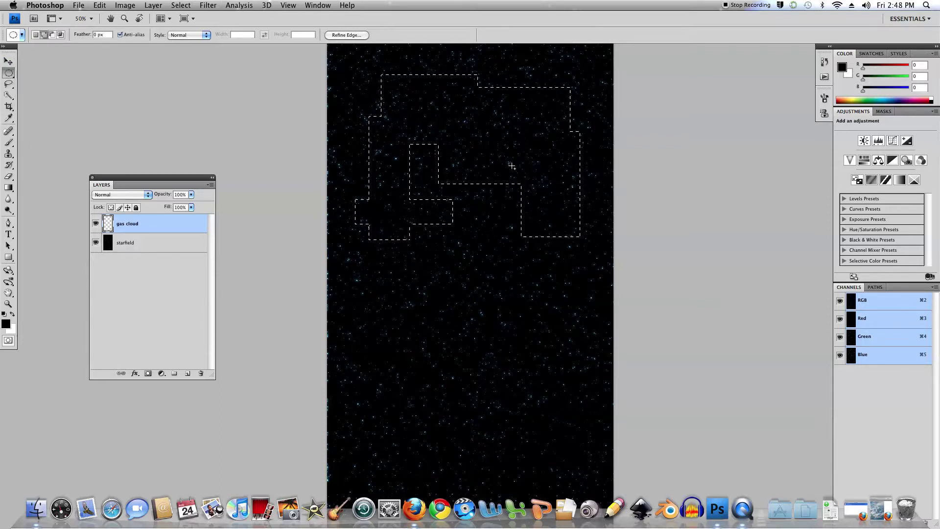
pyautogui.moveTo(502, 212); pyautogui.dragTo(497, 218)
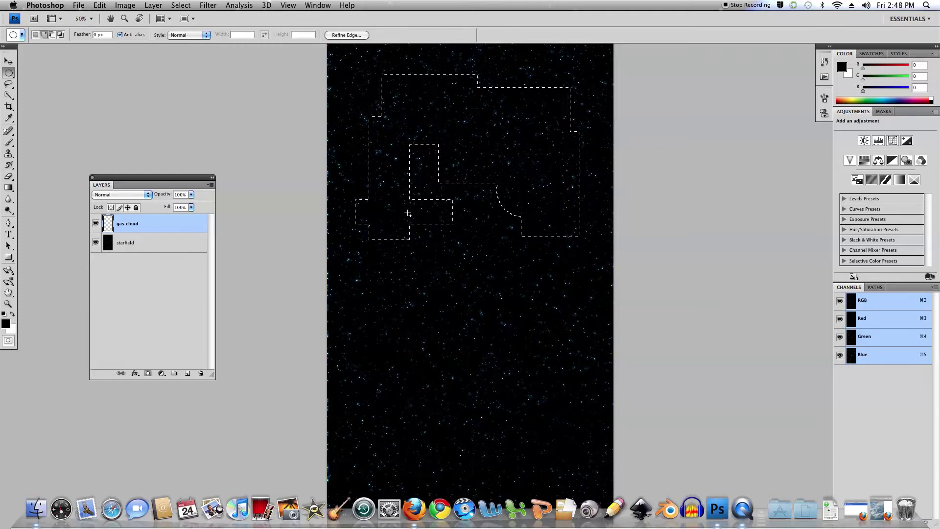
pyautogui.moveTo(363, 286); pyautogui.dragTo(363, 287)
pyautogui.moveTo(492, 273); pyautogui.dragTo(479, 302)
# Extend the selection through the middle and lower part of the canvas with overlapping rectangular marquees.
pyautogui.click(9, 73)
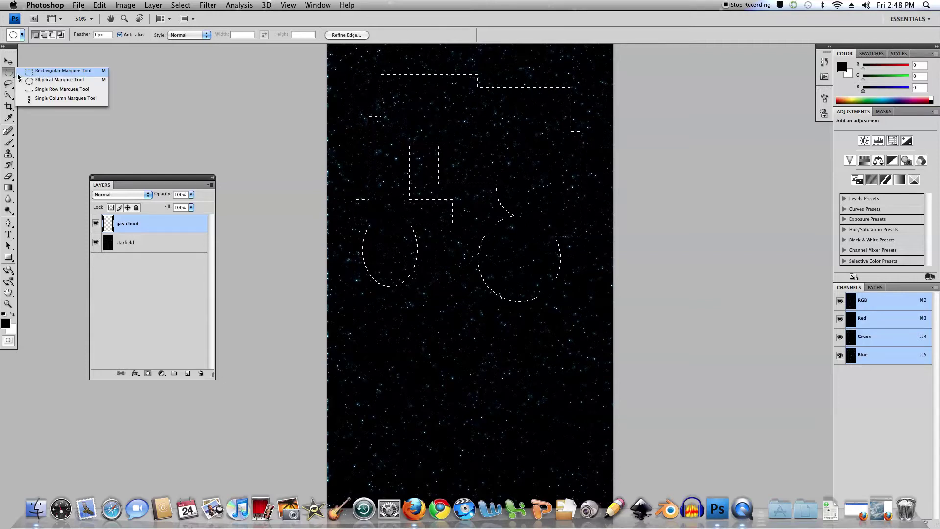
pyautogui.click(62, 70)
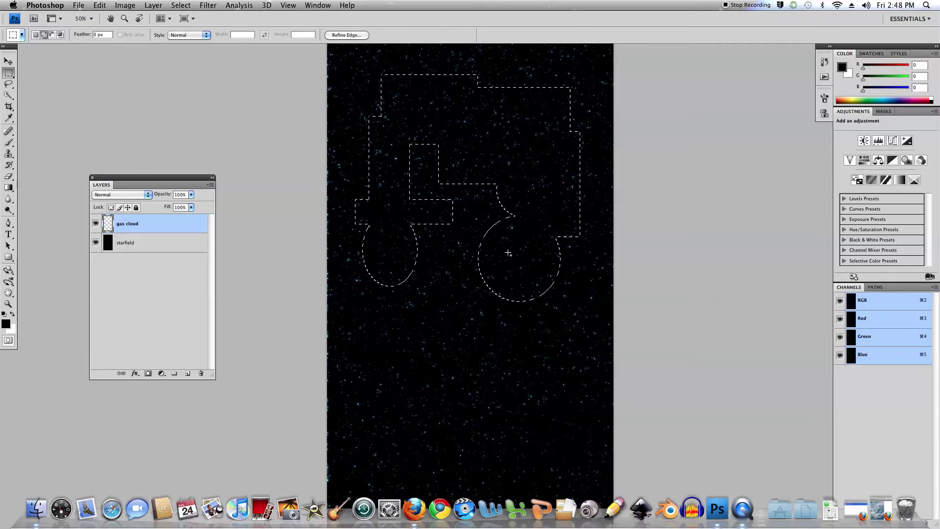
pyautogui.moveTo(508, 252); pyautogui.dragTo(408, 271)
pyautogui.moveTo(476, 173); pyautogui.dragTo(466, 260)
pyautogui.moveTo(548, 311); pyautogui.dragTo(436, 371)
pyautogui.moveTo(458, 299); pyautogui.dragTo(433, 440)
pyautogui.moveTo(546, 394); pyautogui.dragTo(369, 438)
pyautogui.moveTo(396, 261); pyautogui.dragTo(357, 426)
pyautogui.moveTo(392, 345); pyautogui.dragTo(391, 346)
# Add small rectangles around the selection's outline, at its upper left, top, right side and bottom, to make it more irregular.
pyautogui.moveTo(396, 95); pyautogui.dragTo(351, 133)
pyautogui.scroll(1, 519, 83)
pyautogui.moveTo(538, 78); pyautogui.dragTo(498, 122)
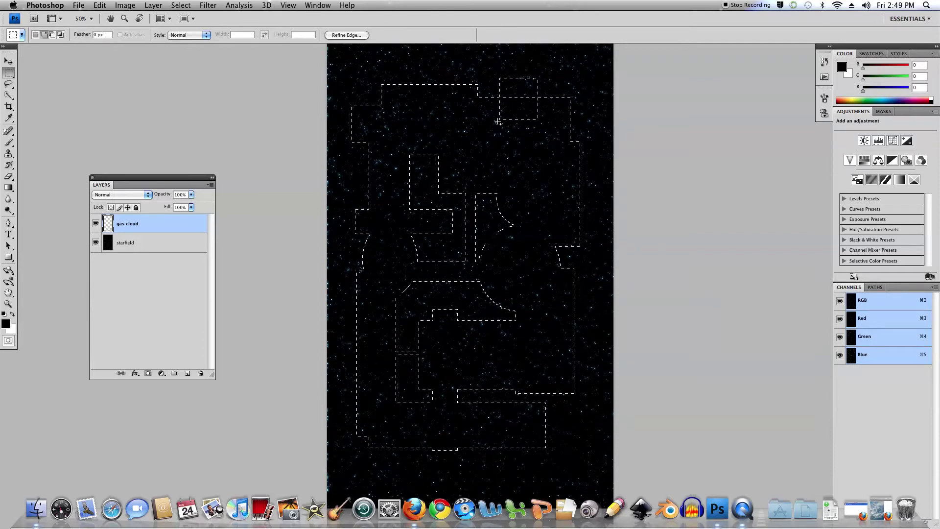
pyautogui.moveTo(593, 138); pyautogui.dragTo(552, 197)
pyautogui.moveTo(591, 306); pyautogui.dragTo(547, 343)
pyautogui.moveTo(489, 474); pyautogui.dragTo(489, 475)
# Swap the foreground and background colours so white is the foreground and black the background.
pyautogui.press('x')
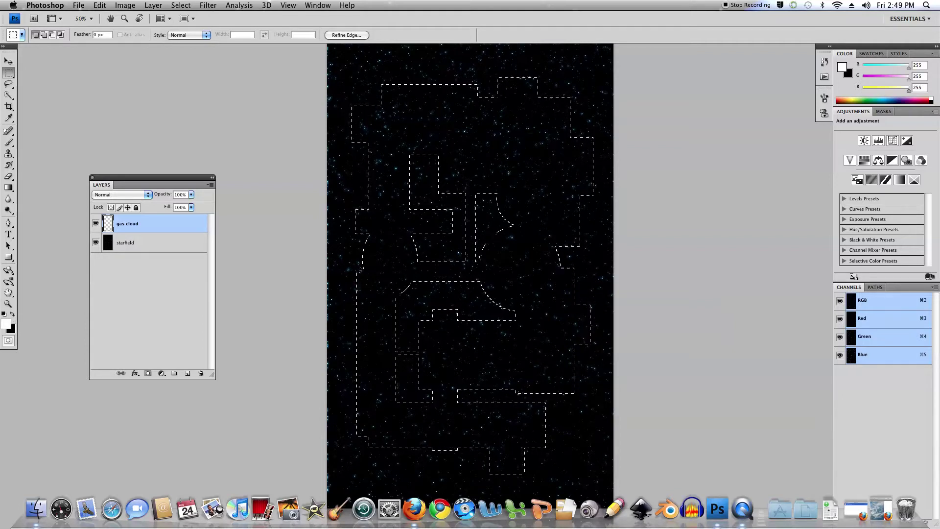
# Fill the selection with the white foreground colour in Normal mode at 100% opacity, and undo the fill.
pyautogui.click(104, 5)
pyautogui.click(113, 156)
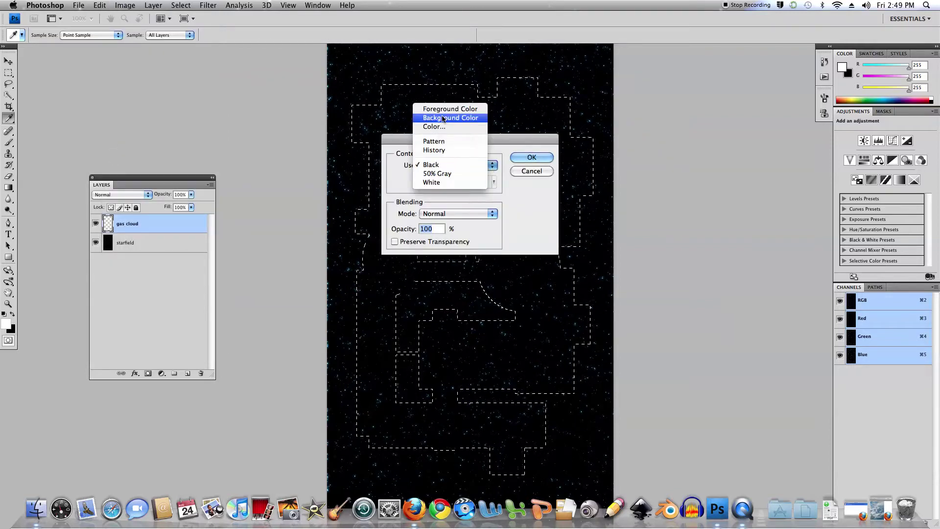
pyautogui.click(446, 109)
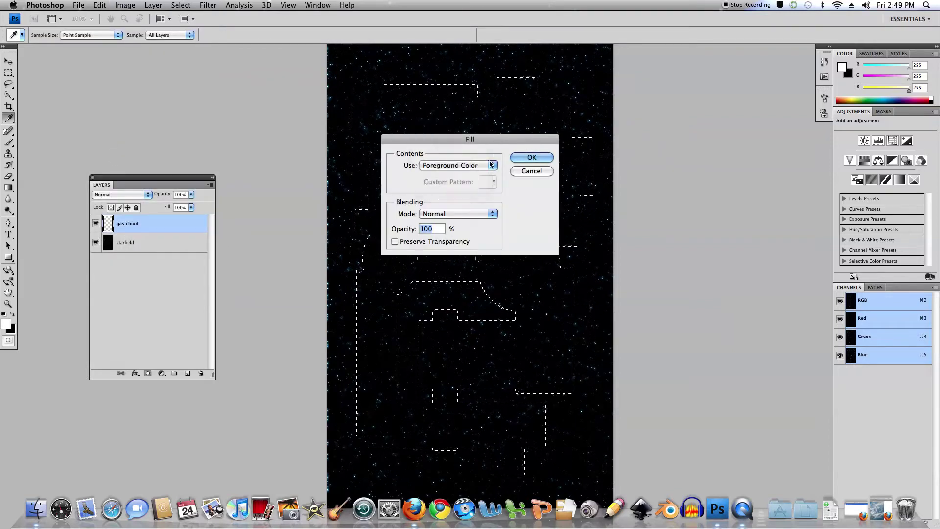
pyautogui.click(532, 157)
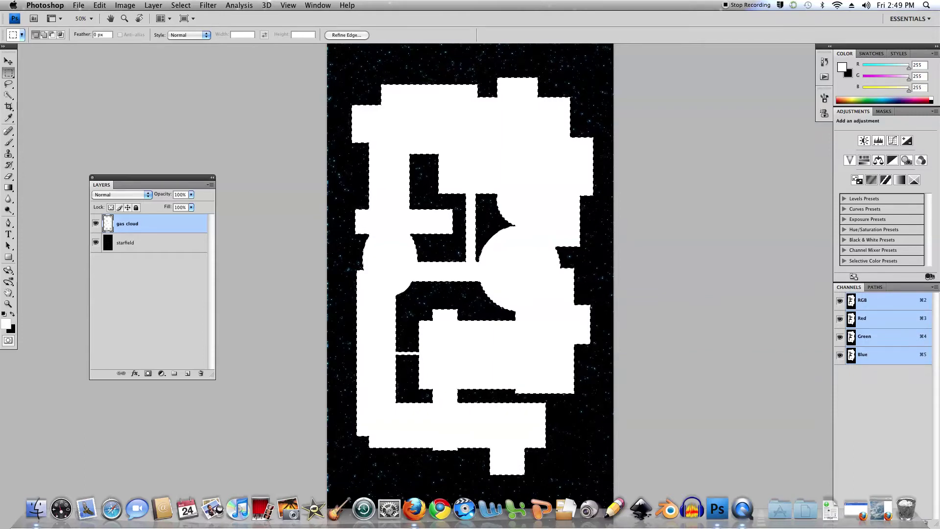
pyautogui.press('super+z')
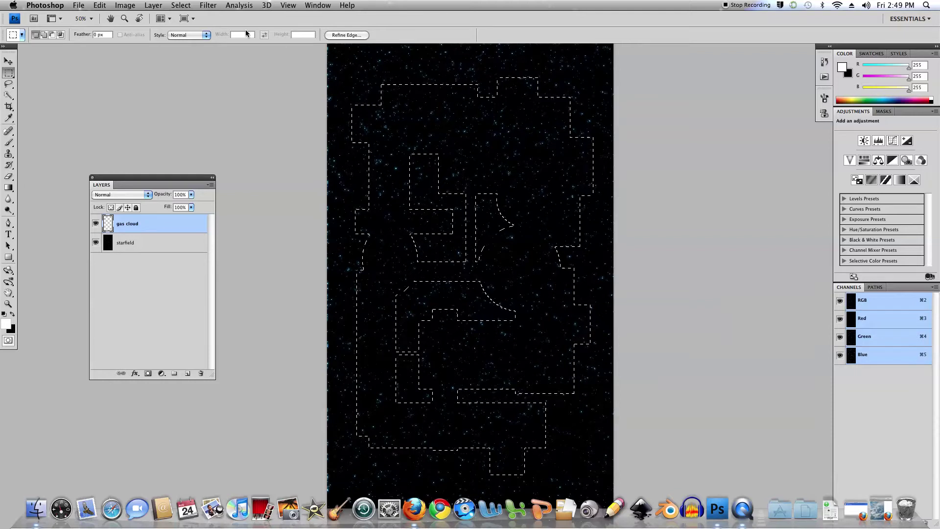
# Feather the irregular selection with a radius of 80 pixels.
pyautogui.click(180, 6)
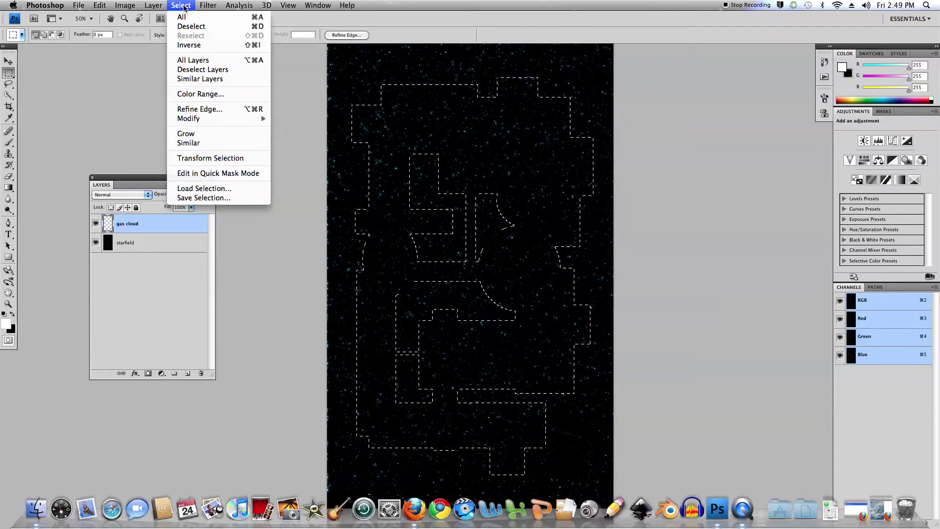
pyautogui.moveTo(199, 120)
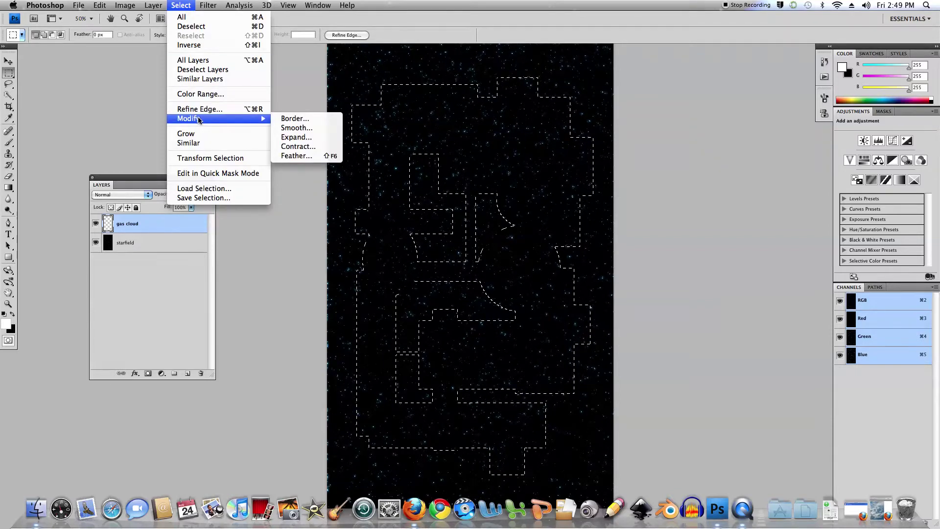
pyautogui.click(308, 156)
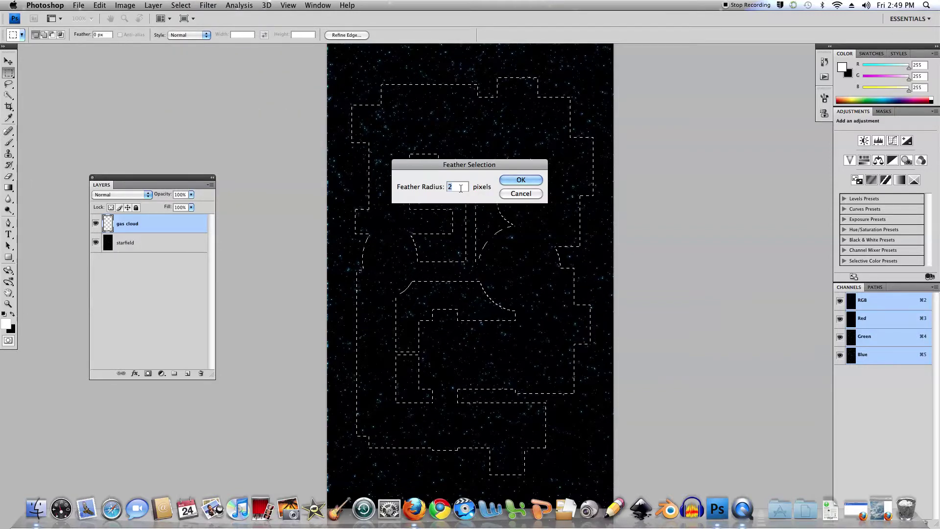
pyautogui.write('80')
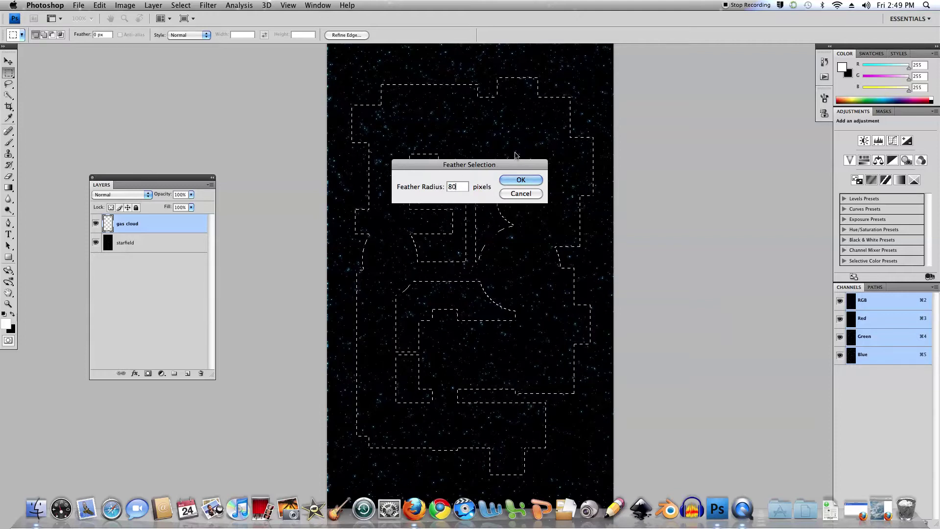
pyautogui.click(525, 181)
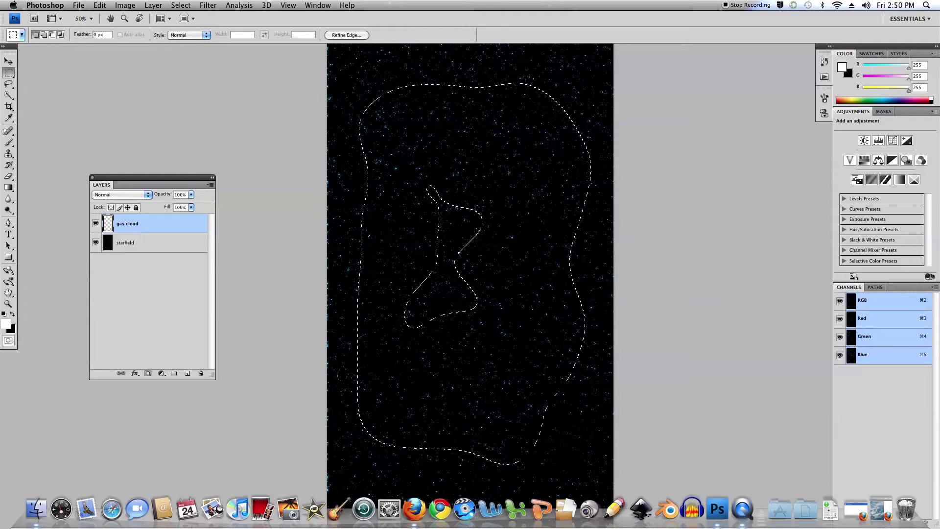
# Set the foreground colour to a medium green with RGB values 33, 178, 91.
pyautogui.click(7, 324)
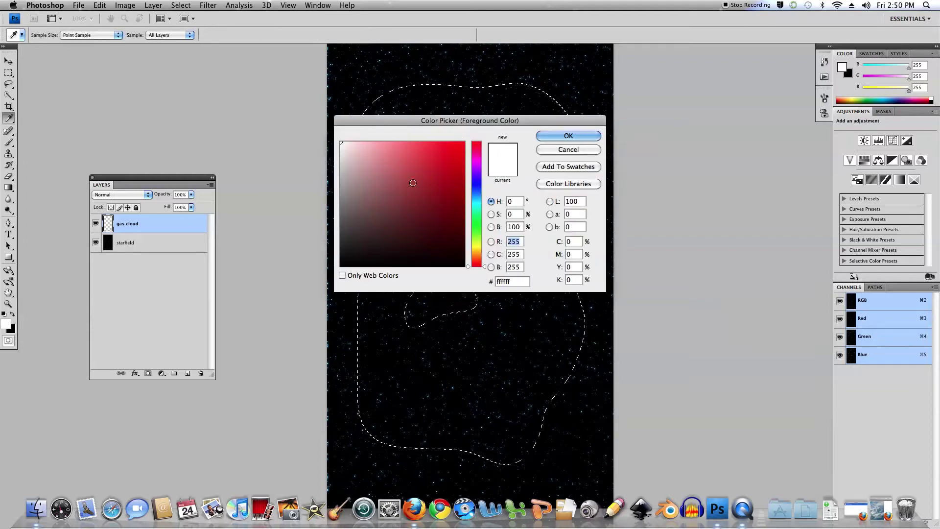
pyautogui.click(476, 224)
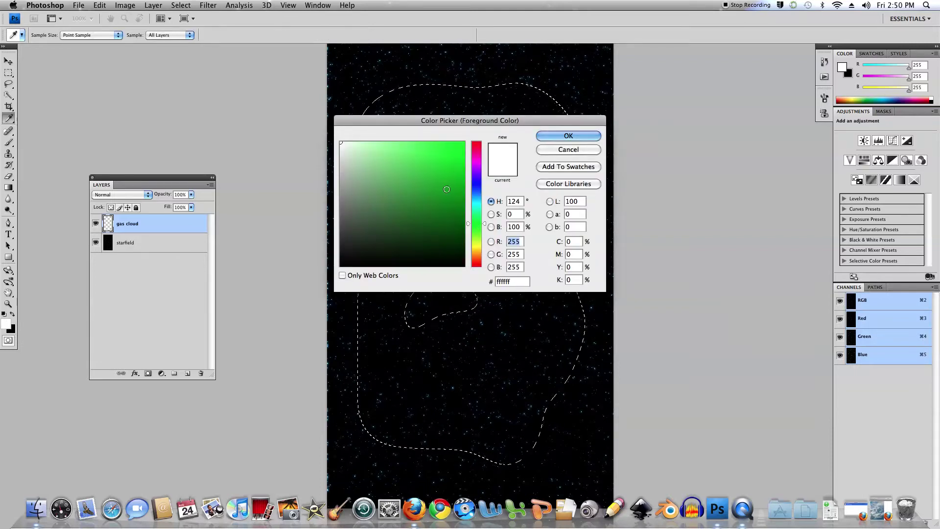
pyautogui.click(453, 189)
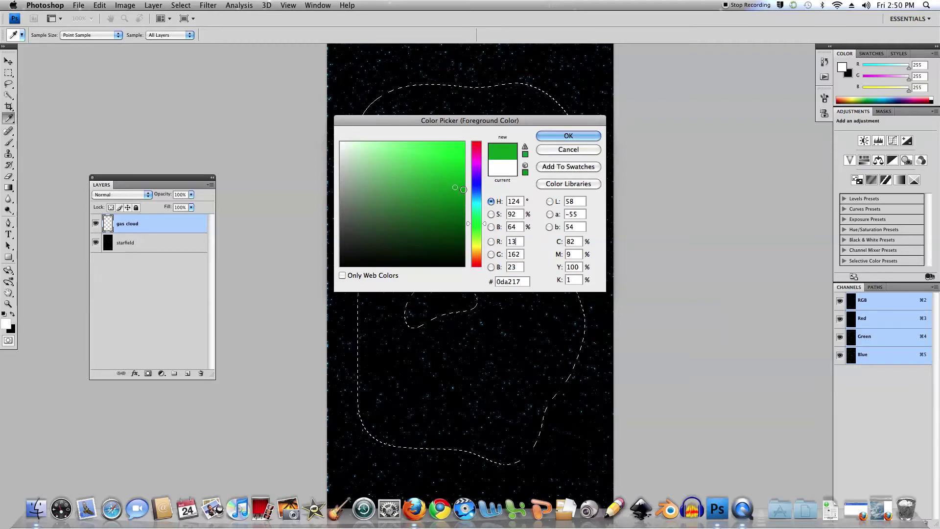
pyautogui.moveTo(454, 186); pyautogui.dragTo(442, 180)
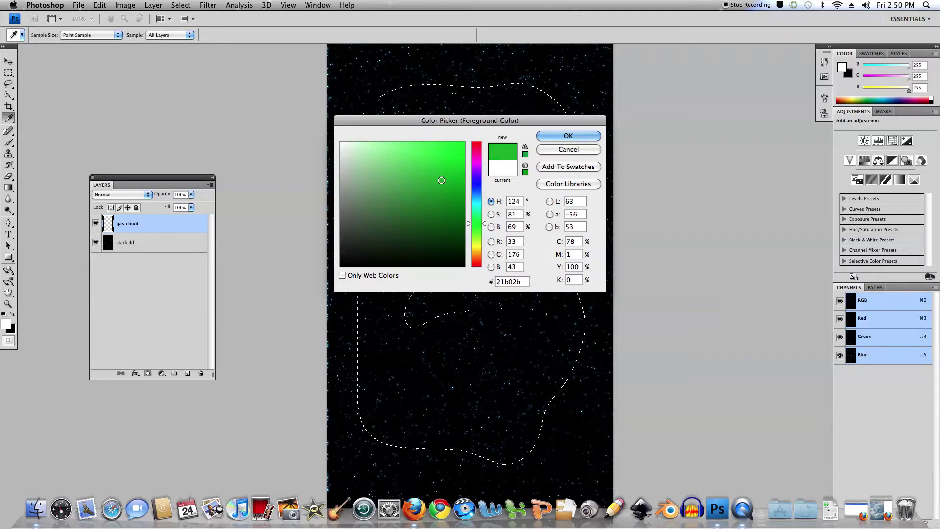
pyautogui.moveTo(442, 180)
pyautogui.mouseDown()
pyautogui.moveTo(439, 199)
pyautogui.moveTo(435, 190)
pyautogui.mouseUp()
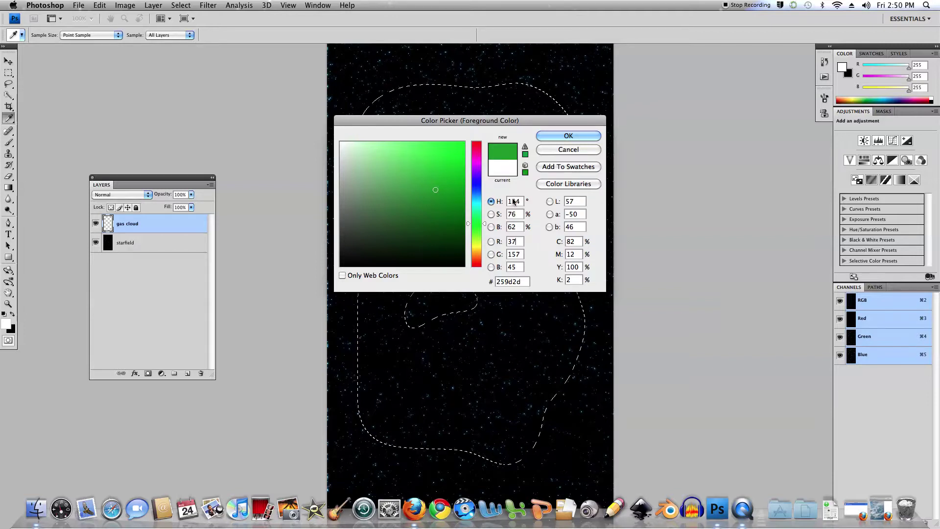
pyautogui.click(436, 183)
pyautogui.moveTo(436, 182); pyautogui.dragTo(442, 181)
pyautogui.moveTo(486, 225); pyautogui.dragTo(486, 219)
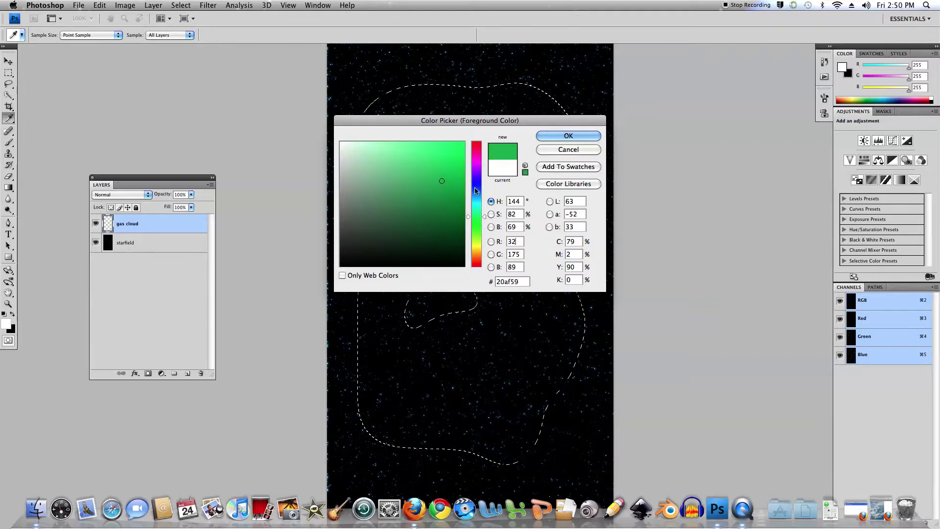
pyautogui.click(441, 179)
pyautogui.click(569, 136)
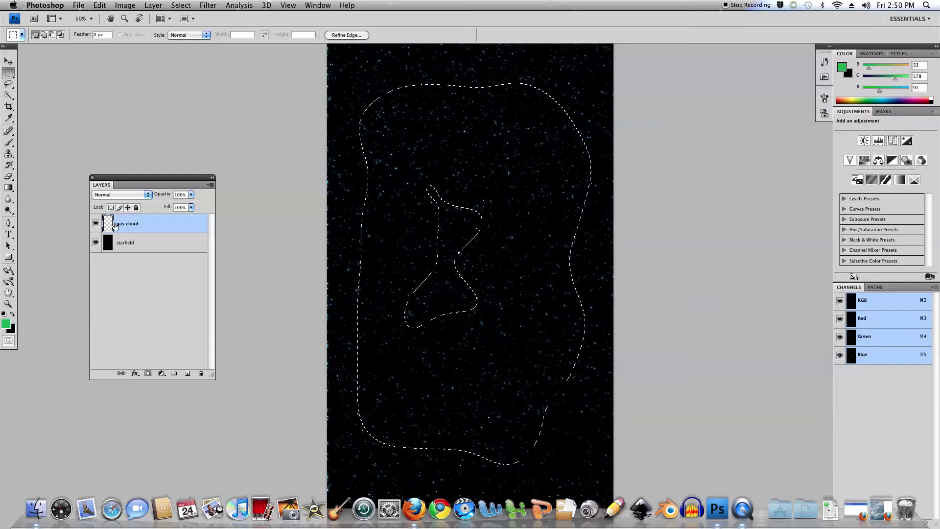
# Render Clouds inside the feathered selection on the gas cloud layer.
pyautogui.click(210, 6)
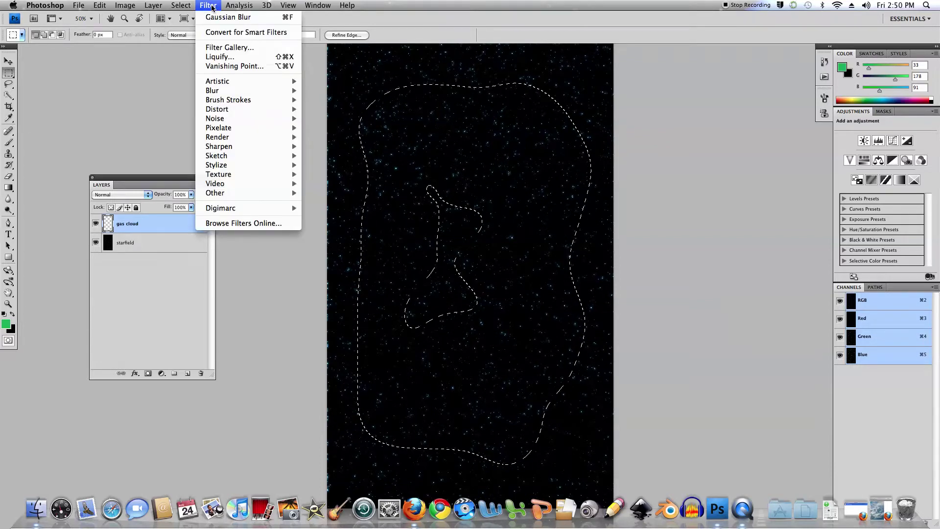
pyautogui.moveTo(229, 138)
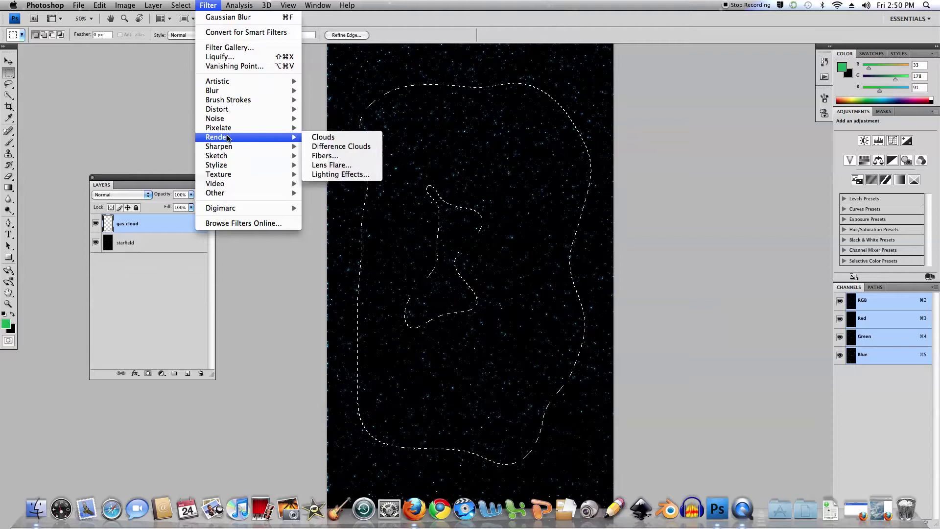
pyautogui.click(323, 137)
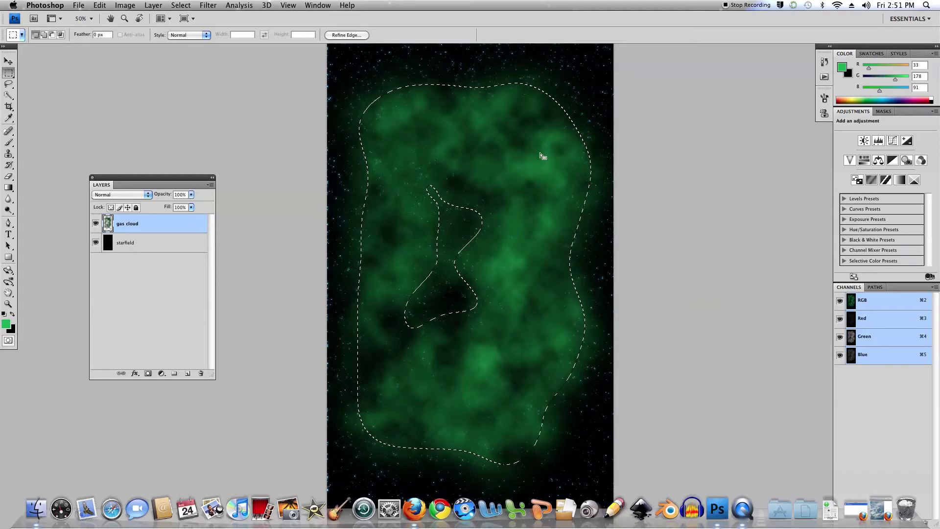
# Apply Difference Clouds to the selected gas cloud area, repeat the filter five more times, and clear the selection.
pyautogui.click(208, 6)
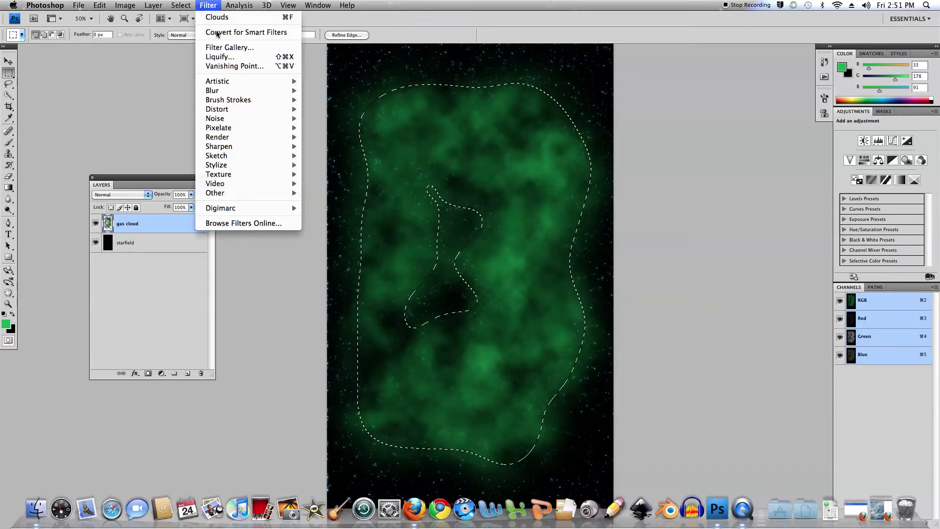
pyautogui.moveTo(232, 137)
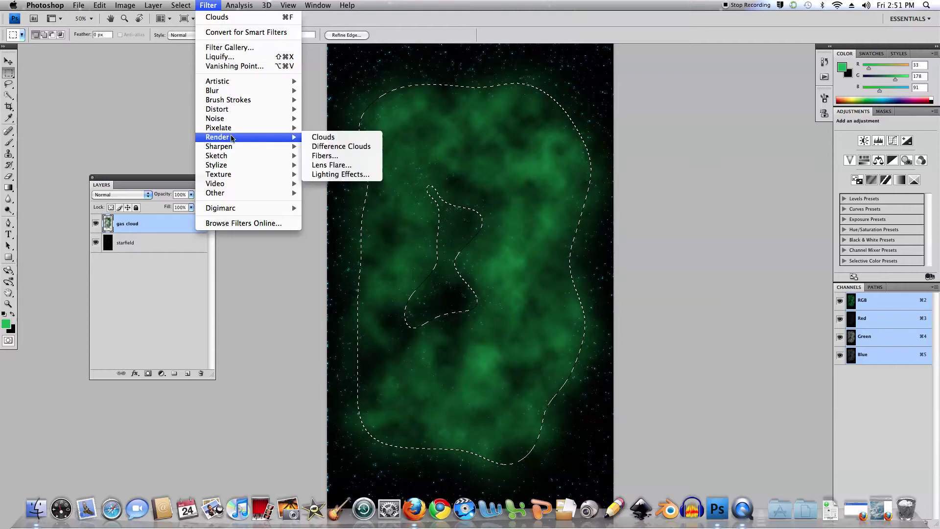
pyautogui.click(326, 146)
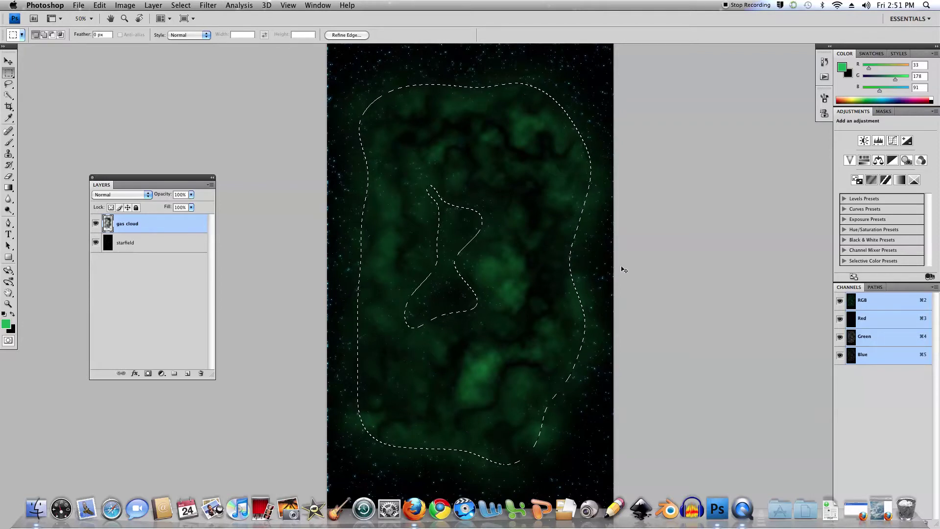
pyautogui.press('super+f')
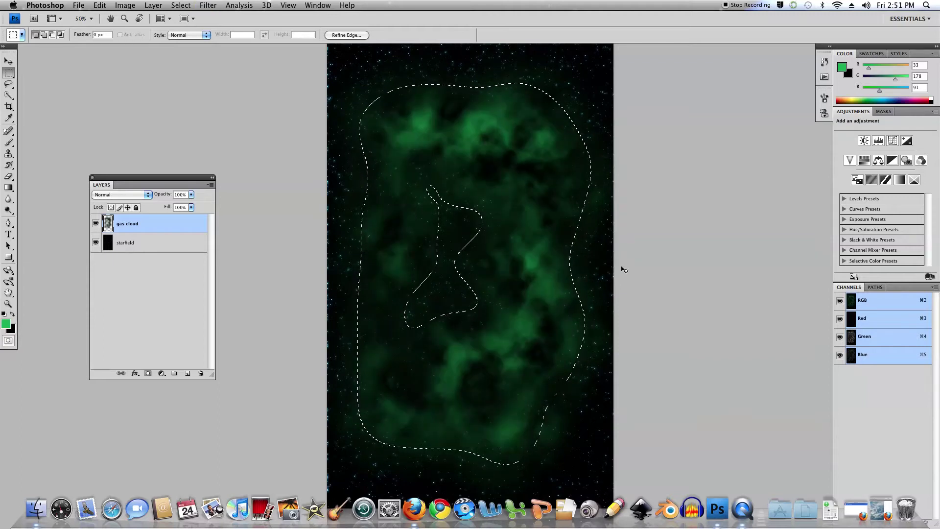
pyautogui.press('super+f')
pyautogui.press('super+f')
pyautogui.press('super+f')
pyautogui.press('super+f')
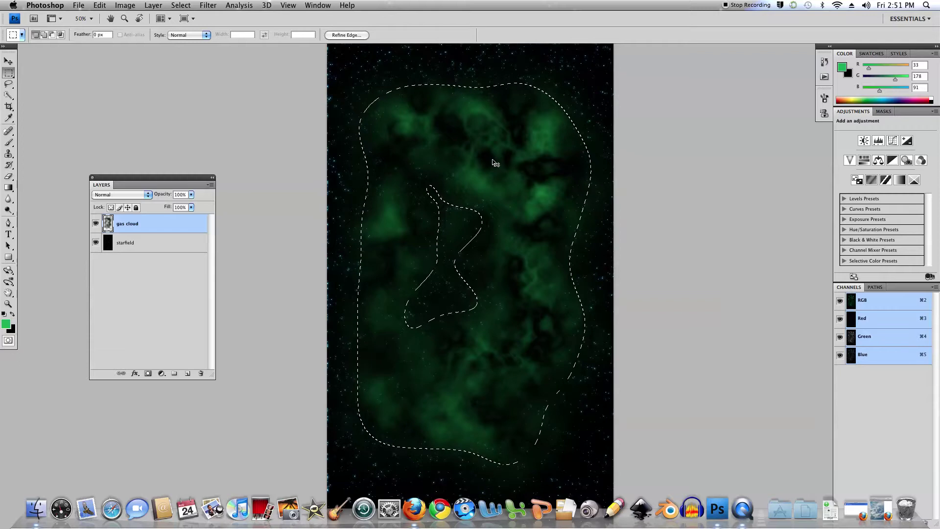
pyautogui.press('super+d')
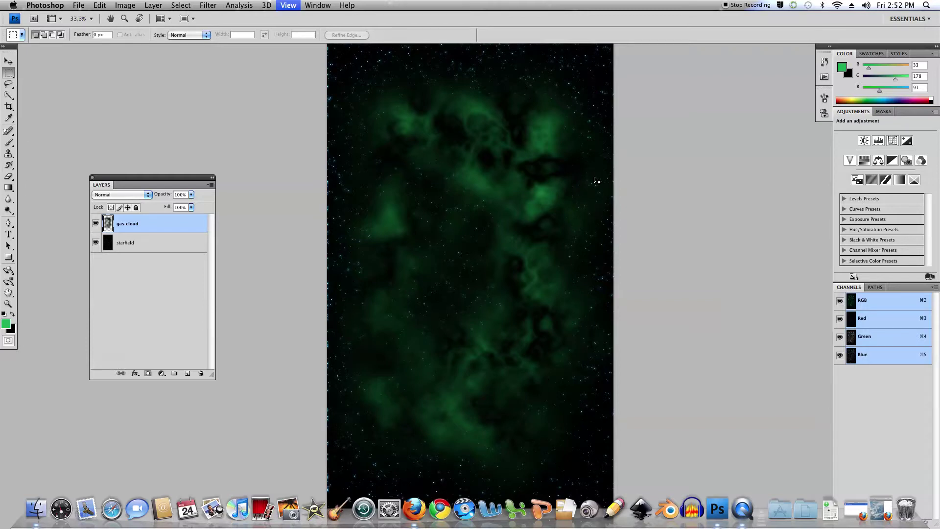
# Enlarge the gas cloud layer beyond the canvas edges with Free Transform, to about 196% width and 169% height.
pyautogui.press('super+minus')
pyautogui.press('super+minus')
pyautogui.press('super+minus')
pyautogui.press('super+minus')
pyautogui.press('super+minus')
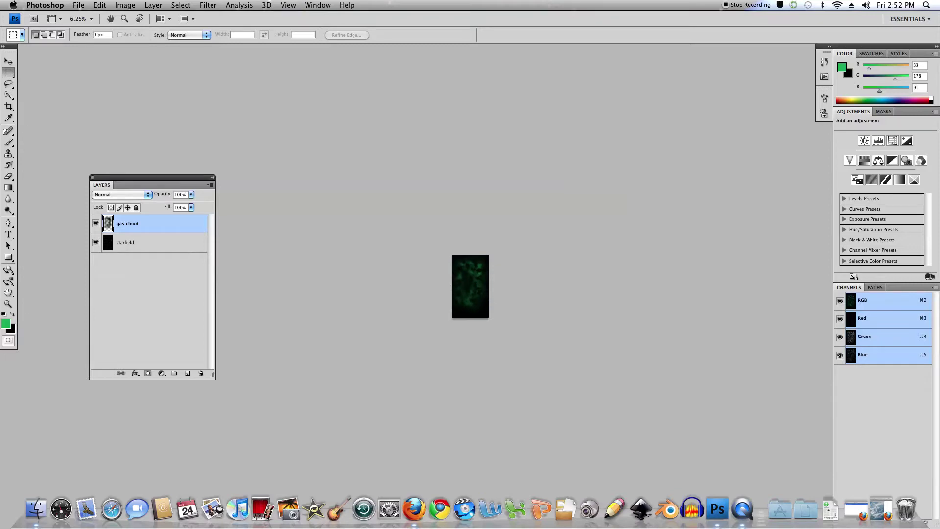
pyautogui.press('super+plus')
pyautogui.press('super+plus')
pyautogui.press('super+plus')
pyautogui.press('super+plus')
pyautogui.press('super+plus')
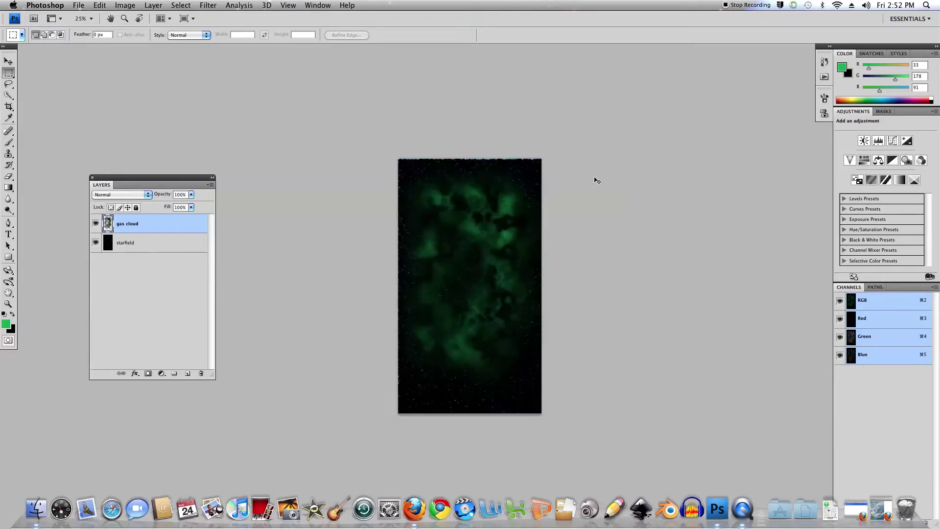
pyautogui.press('super+minus')
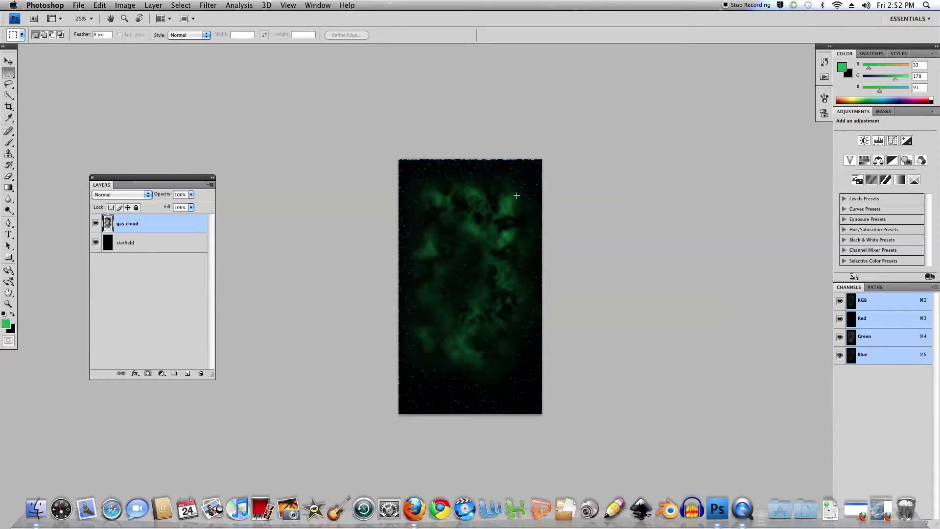
pyautogui.click(100, 6)
pyautogui.moveTo(112, 195)
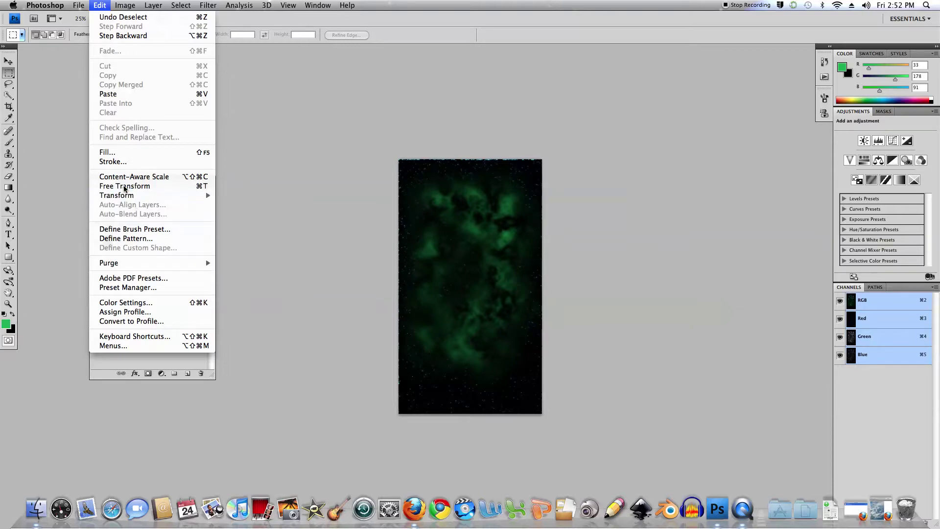
pyautogui.click(125, 189)
pyautogui.moveTo(398, 159); pyautogui.dragTo(332, 58)
pyautogui.moveTo(545, 401); pyautogui.dragTo(623, 478)
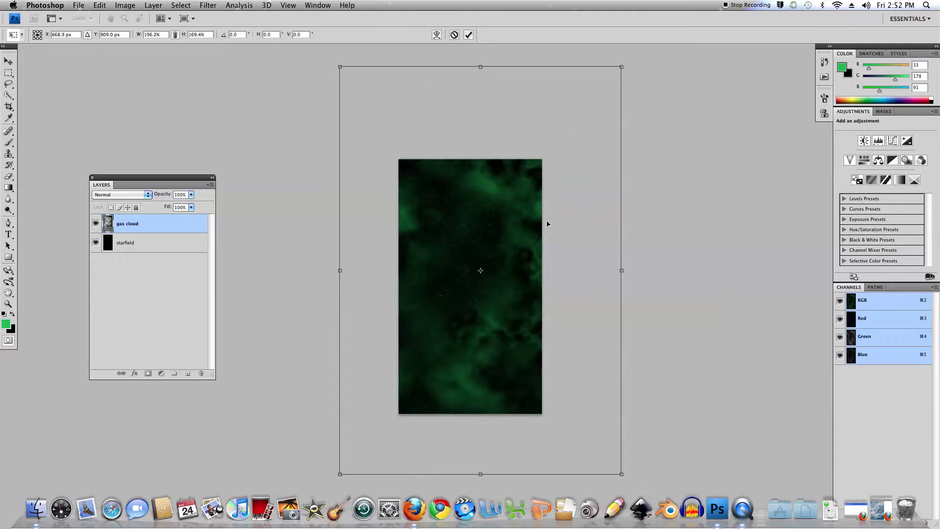
pyautogui.press('Return')
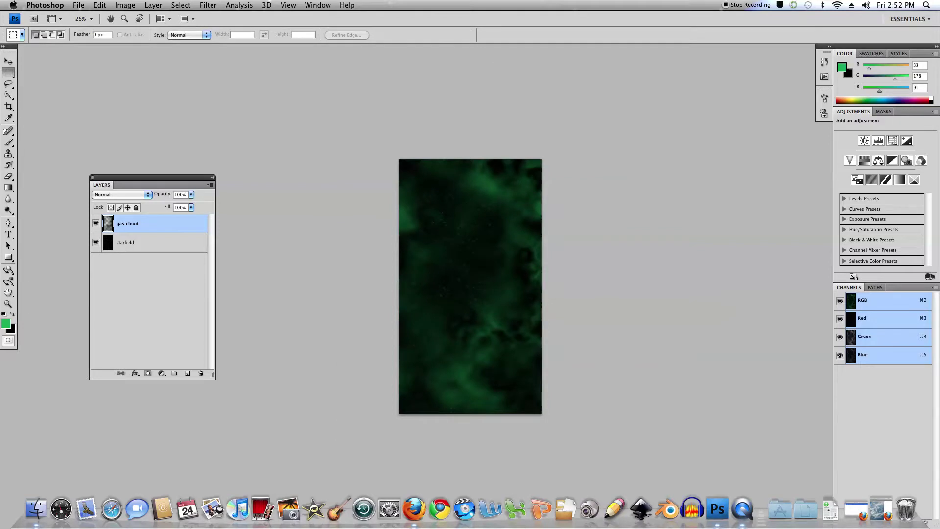
# Duplicate the gas cloud layer, then rotate the copy by about -131 degrees and enlarge it slightly with Free Transform.
pyautogui.press('super+equal')
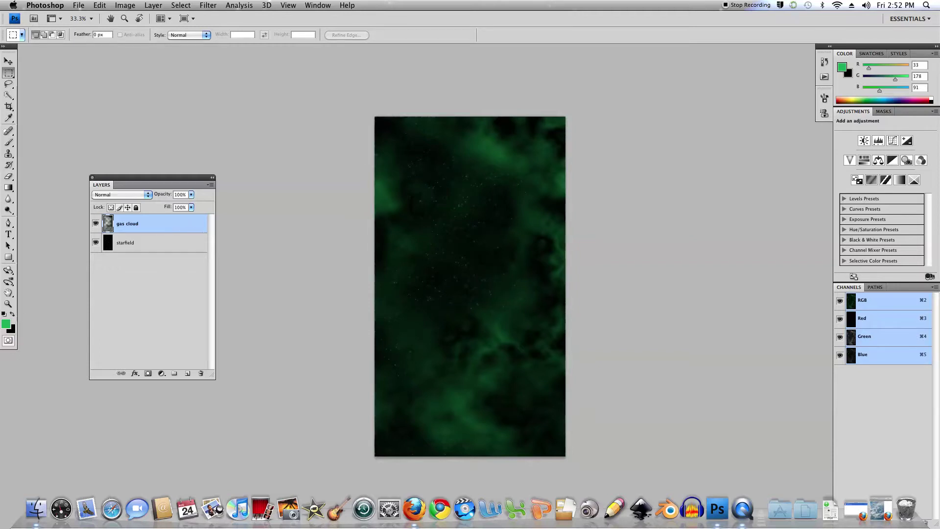
pyautogui.press('super+j')
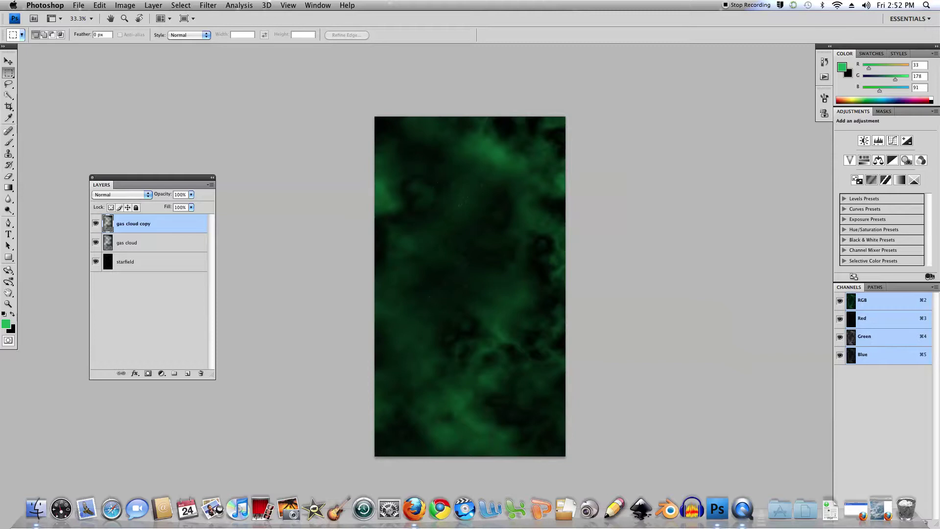
pyautogui.press('super+t')
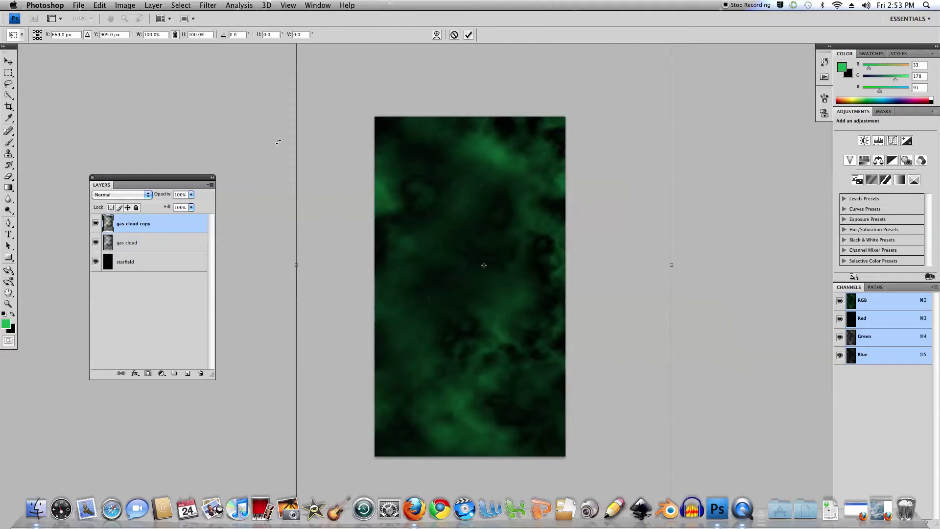
pyautogui.moveTo(278, 142); pyautogui.dragTo(597, 456)
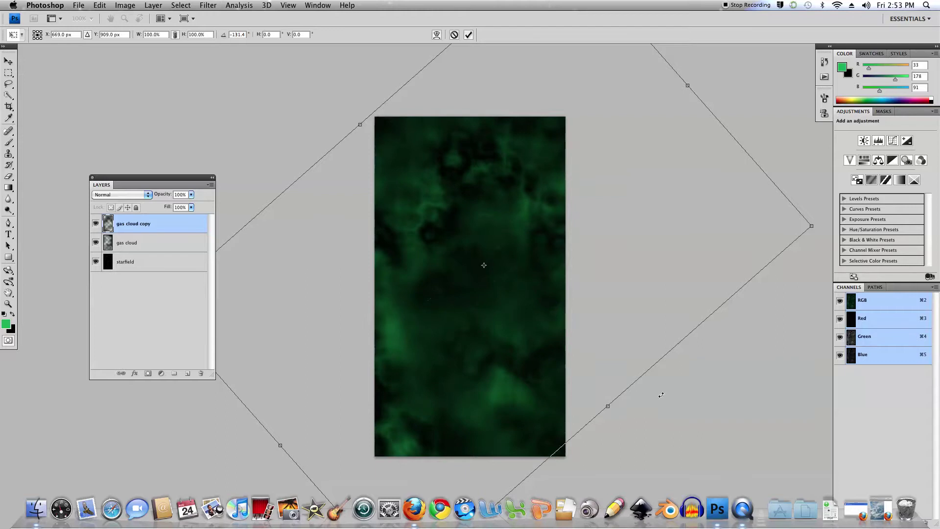
pyautogui.moveTo(604, 405); pyautogui.dragTo(620, 421)
pyautogui.press('Return')
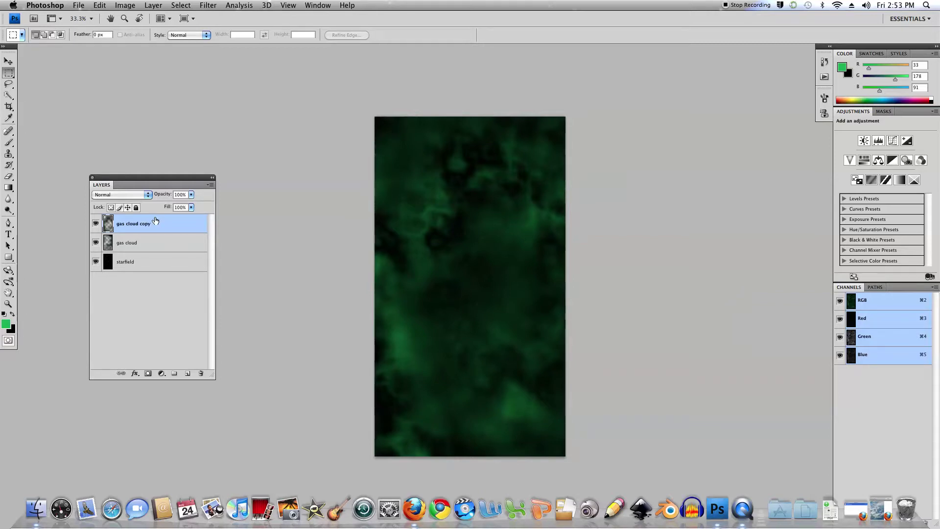
# Shift the gas cloud copy layer's hue to +23 and set its blending mode to Screen.
pyautogui.press('super+u')
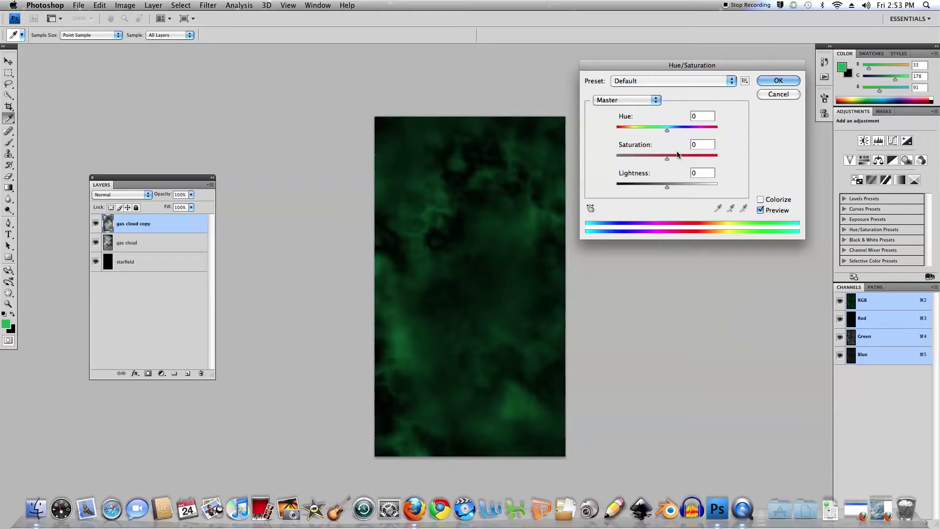
pyautogui.moveTo(668, 129)
pyautogui.mouseDown()
pyautogui.moveTo(686, 131)
pyautogui.moveTo(632, 131)
pyautogui.moveTo(679, 131)
pyautogui.mouseUp()
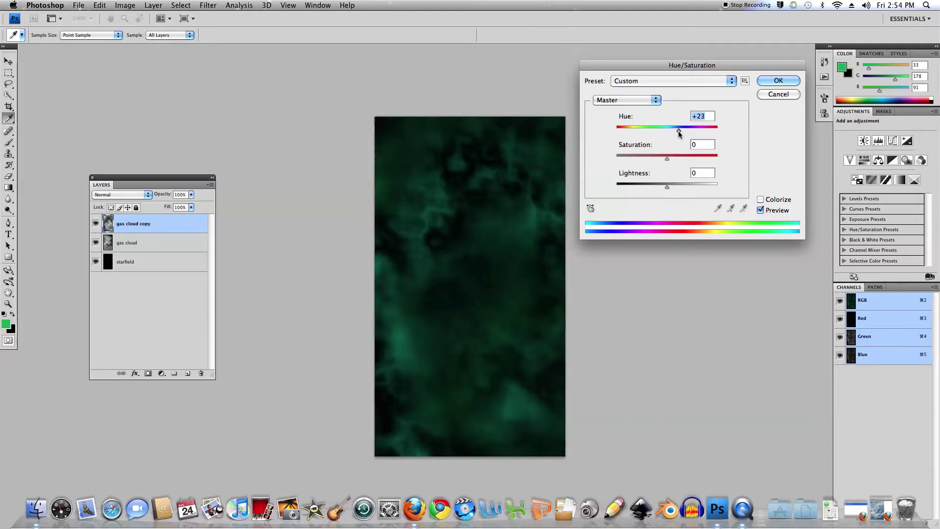
pyautogui.press('m')
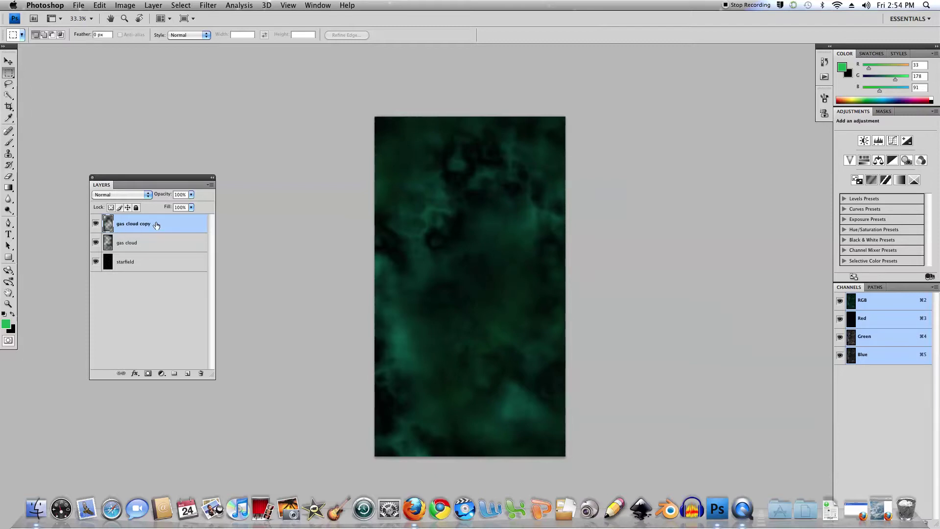
pyautogui.click(148, 195)
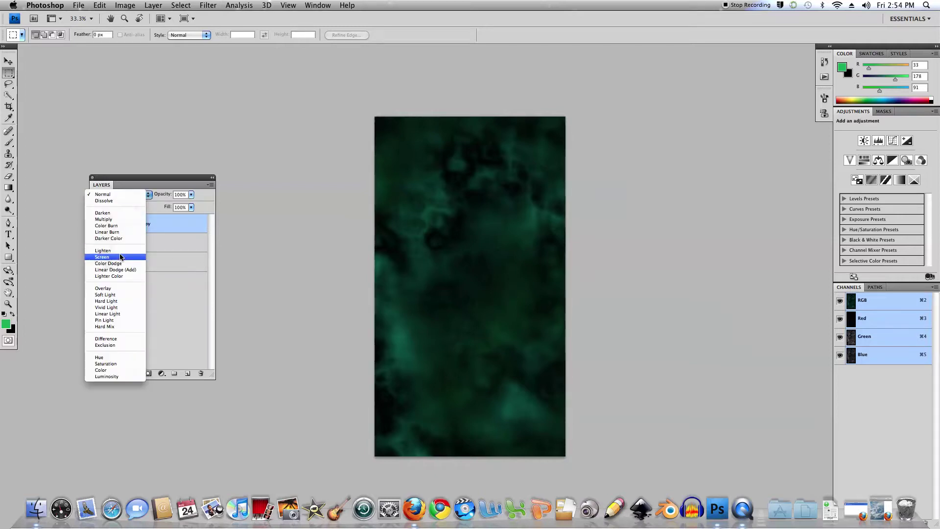
pyautogui.click(120, 258)
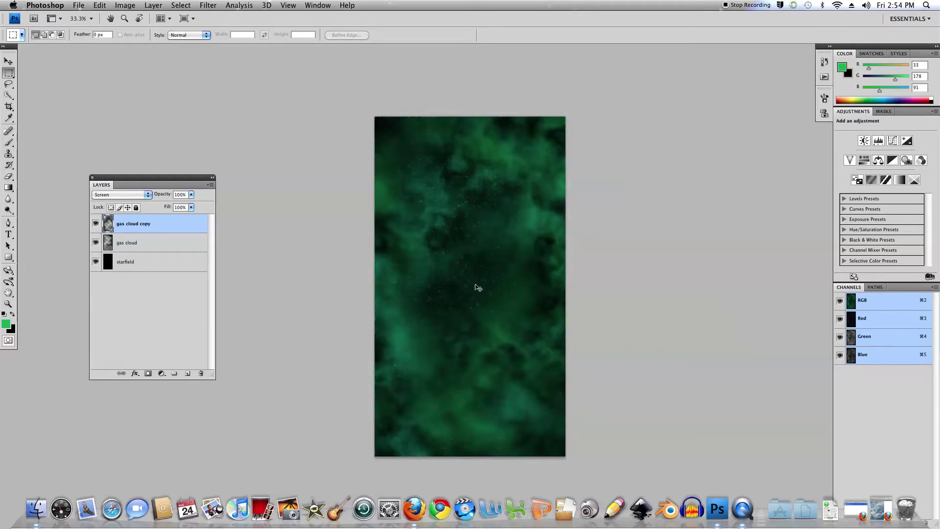
# Duplicate the gas cloud copy layer and rotate the new copy counterclockwise with Free Transform.
pyautogui.press('super+j')
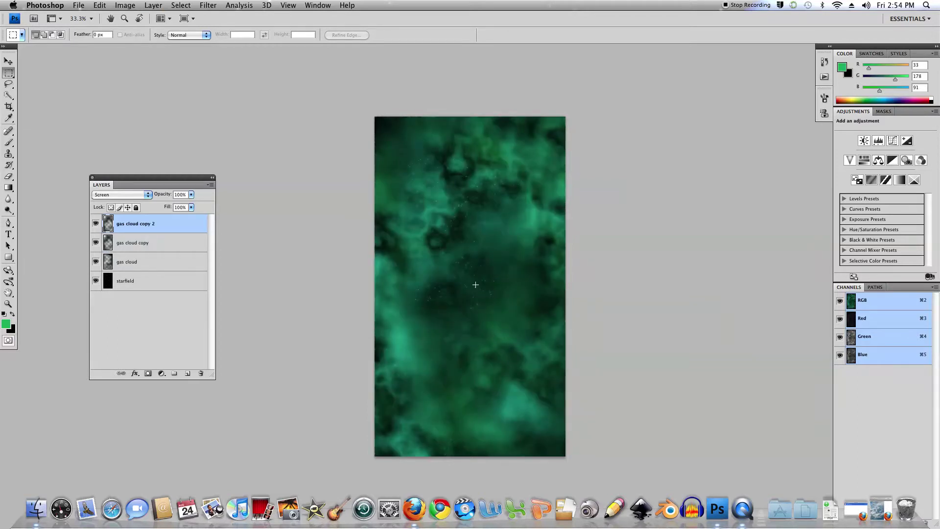
pyautogui.press('super+t')
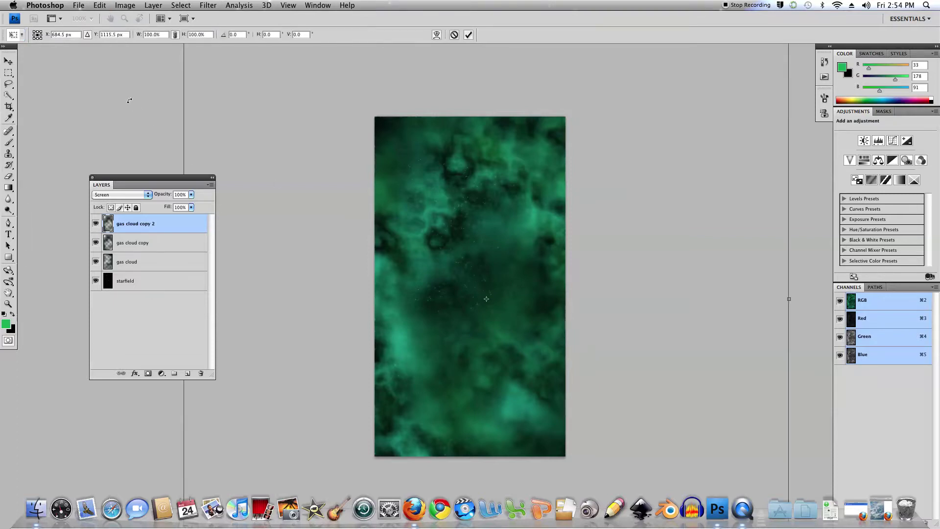
pyautogui.moveTo(130, 89); pyautogui.dragTo(161, 526)
pyautogui.press('Return')
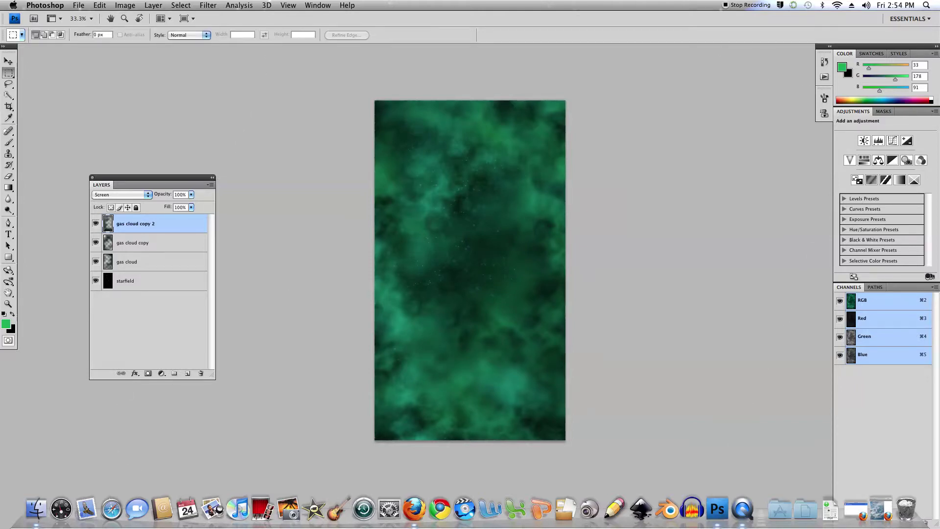
# Shift the hue of the gas cloud copy 2 layer to -123 and raise its saturation.
pyautogui.press('super+u')
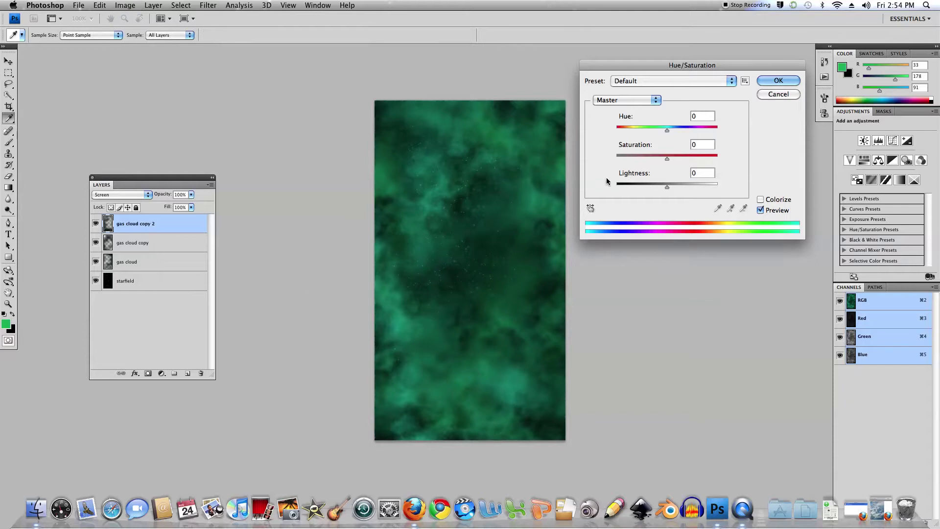
pyautogui.moveTo(667, 130); pyautogui.dragTo(631, 128)
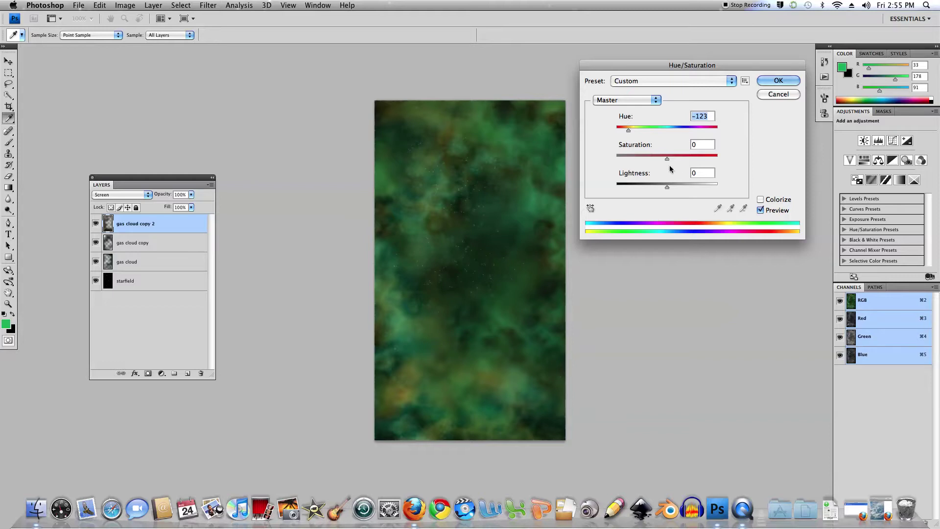
pyautogui.moveTo(669, 158); pyautogui.dragTo(685, 161)
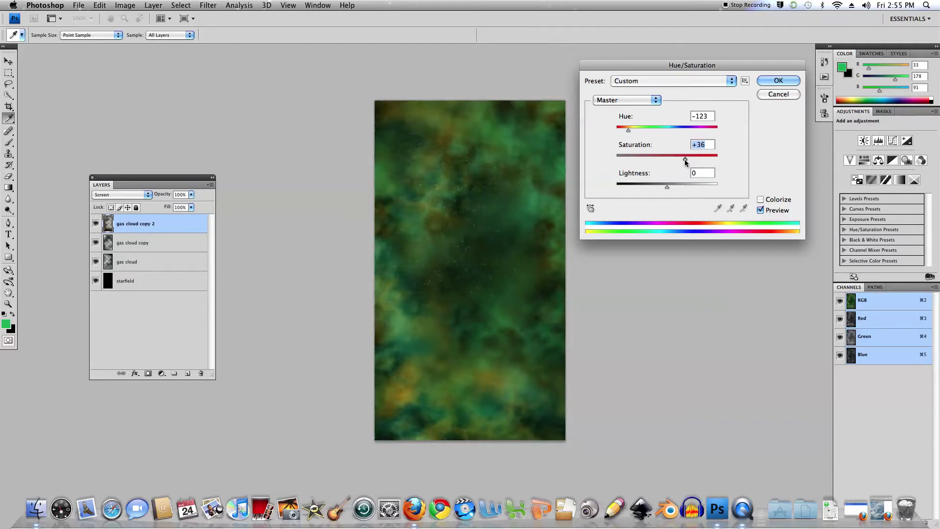
pyautogui.moveTo(684, 160); pyautogui.dragTo(678, 159)
pyautogui.click(778, 80)
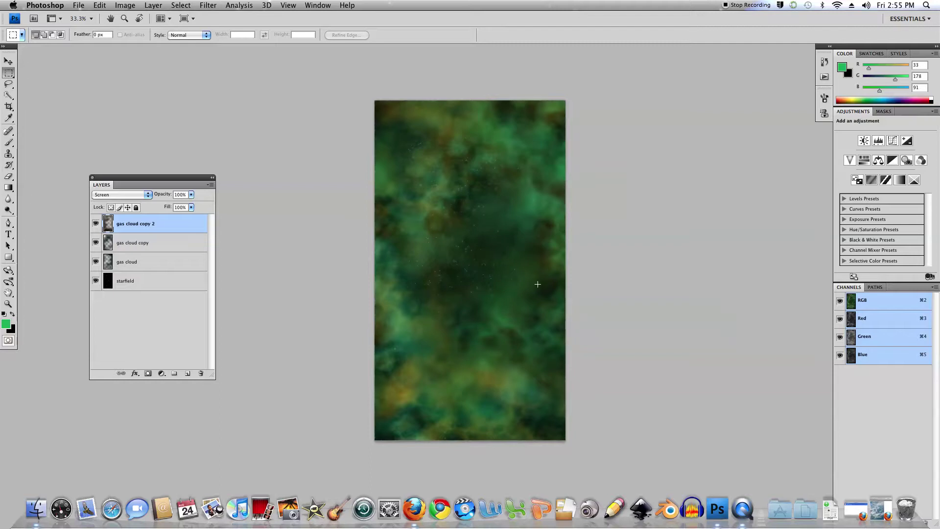
# Merge the three gas cloud layers into one, keeping the starfield layer separate.
pyautogui.keyDown('shift'); pyautogui.click(146, 263); pyautogui.keyUp('shift')
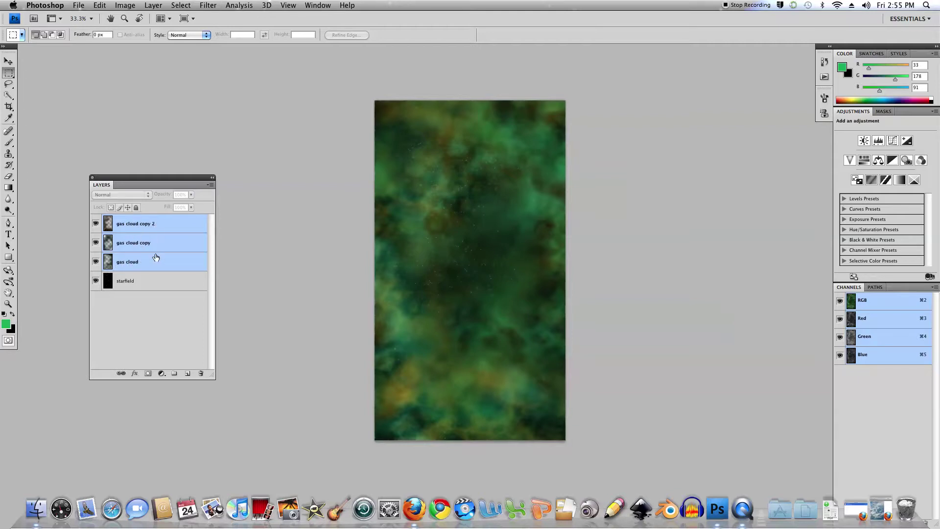
pyautogui.press('super+e')
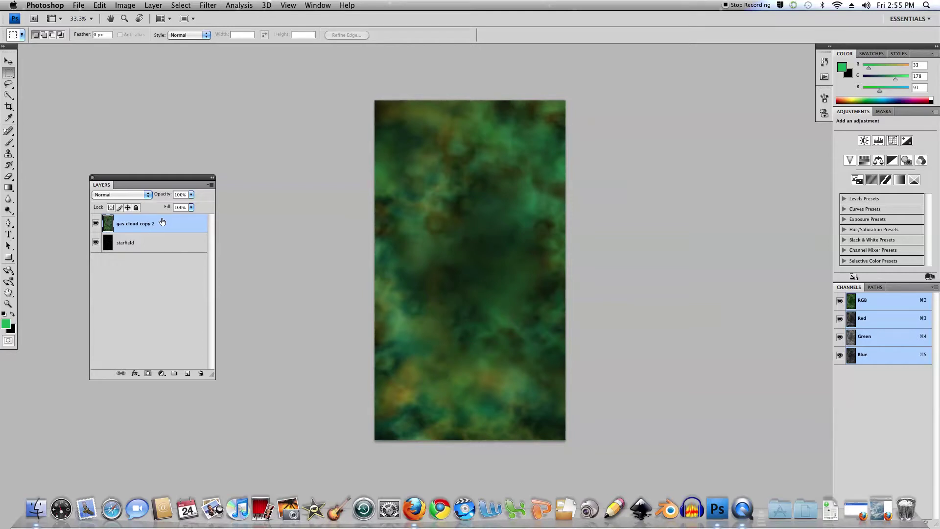
# Enlarge the merged gas cloud layer to about 195% in width and height with Free Transform, and nudge it over the canvas.
pyautogui.press('super+minus')
pyautogui.press('super+minus')
pyautogui.press('super+minus')
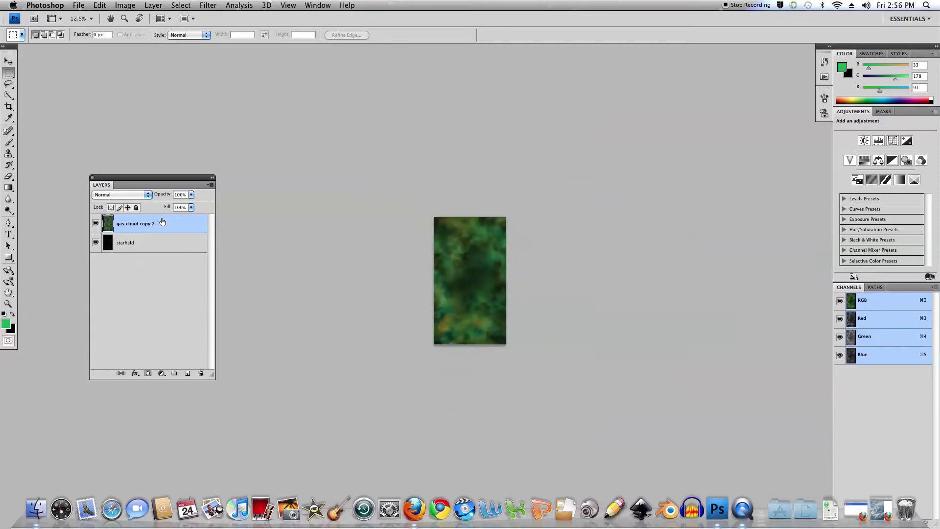
pyautogui.press('super+minus')
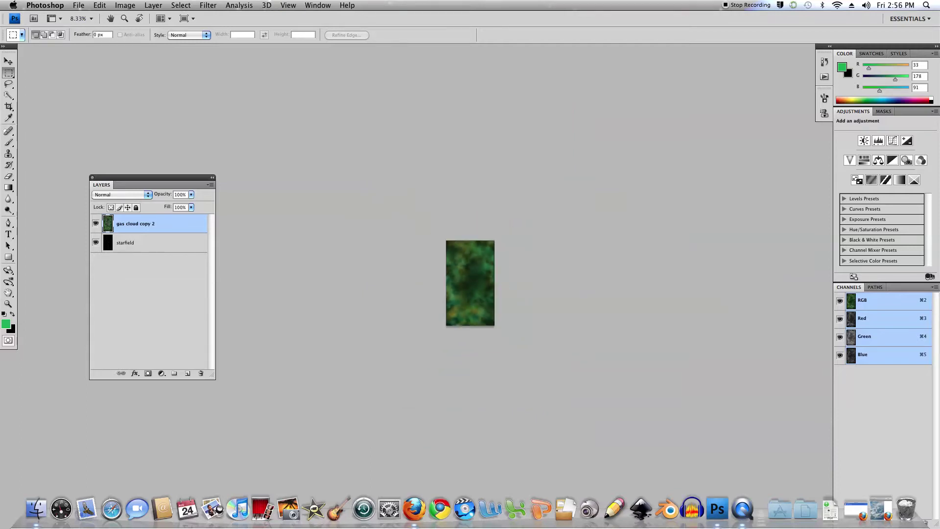
pyautogui.press('super+minus')
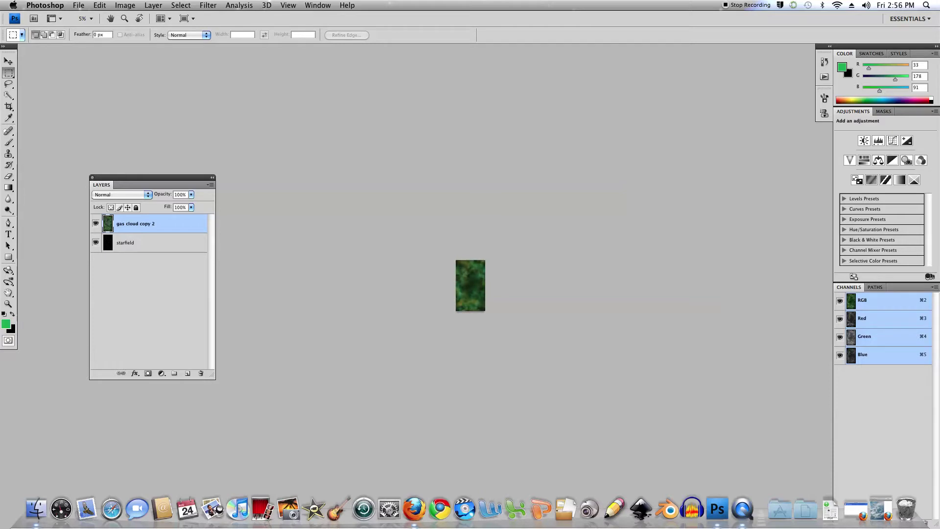
pyautogui.press('super+t')
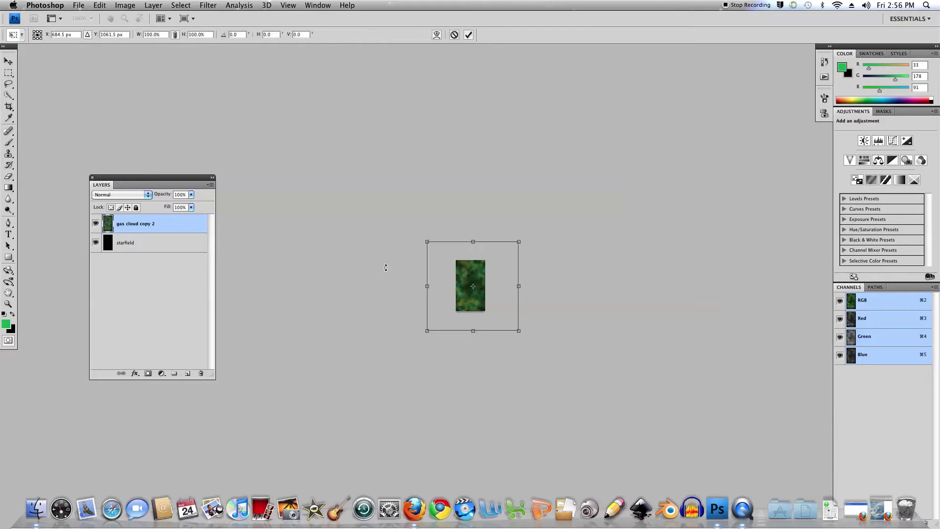
pyautogui.moveTo(434, 242); pyautogui.dragTo(381, 119)
pyautogui.moveTo(468, 282); pyautogui.dragTo(481, 299)
pyautogui.press('Right')
pyautogui.press('Left')
pyautogui.press('Left')
pyautogui.press('Up')
pyautogui.press('Up')
pyautogui.press('Up')
pyautogui.press('Up')
pyautogui.press('Up')
pyautogui.press('Up')
pyautogui.press('Up')
pyautogui.press('Up')
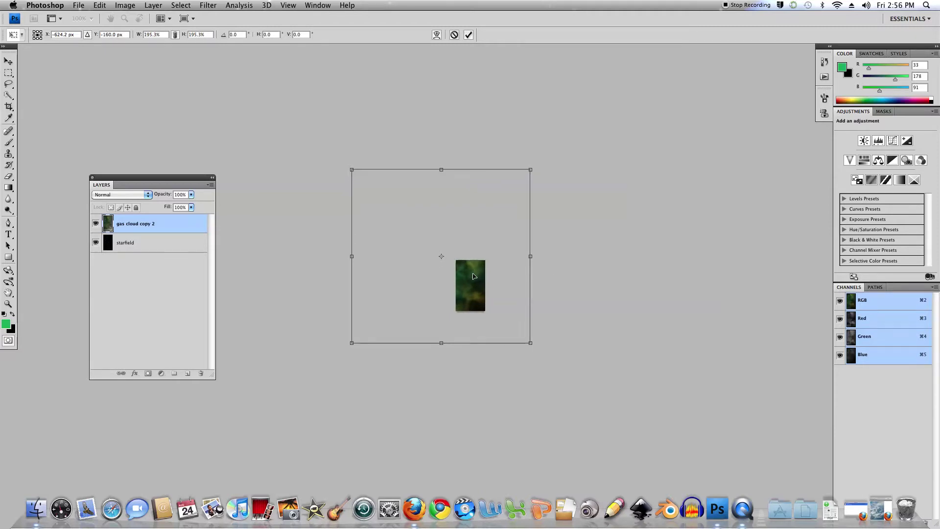
pyautogui.press('Right')
pyautogui.press('Right')
pyautogui.press('Right')
pyautogui.press('Right')
pyautogui.press('Down')
pyautogui.press('Down')
pyautogui.press('Down')
pyautogui.press('Down')
pyautogui.press('Down')
pyautogui.press('Down')
pyautogui.press('Down')
pyautogui.press('Down')
pyautogui.press('Return')
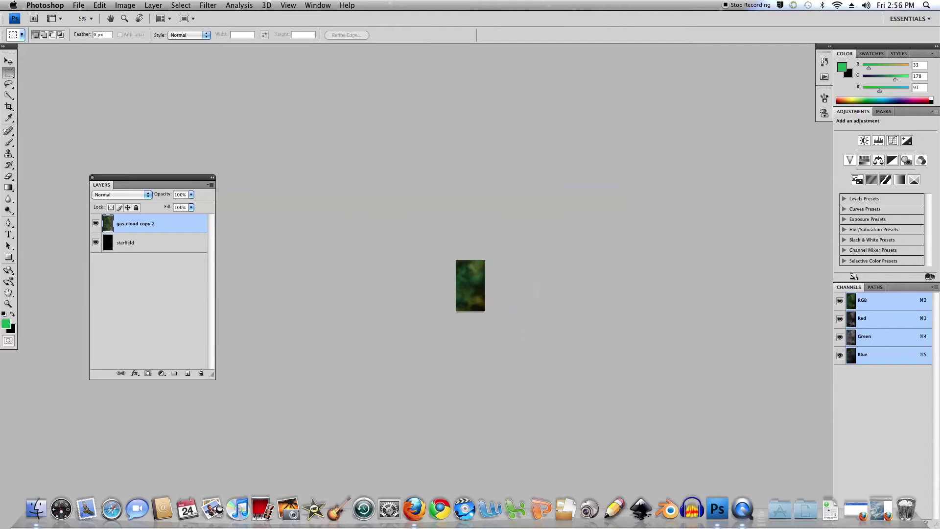
# Reposition the enlarged gas cloud layer with the Move tool to frame a different part of the clouds on the canvas.
pyautogui.press('super+equal')
pyautogui.press('super+equal')
pyautogui.press('super+equal')
pyautogui.press('super+equal')
pyautogui.press('super+equal')
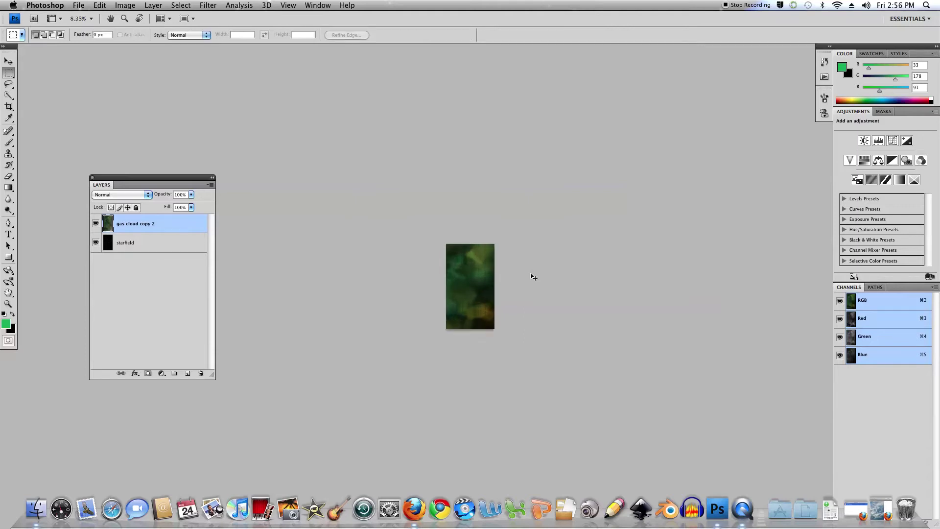
pyautogui.press('super+equal')
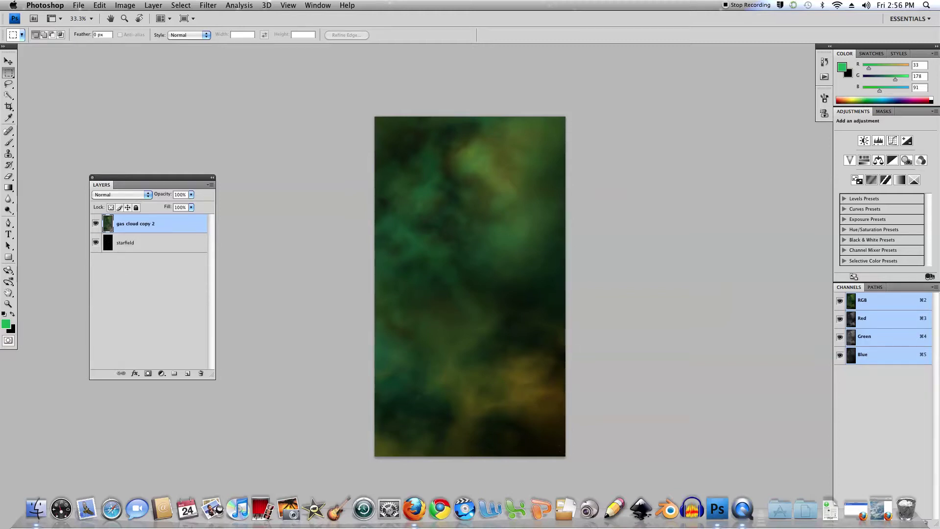
pyautogui.click(8, 62)
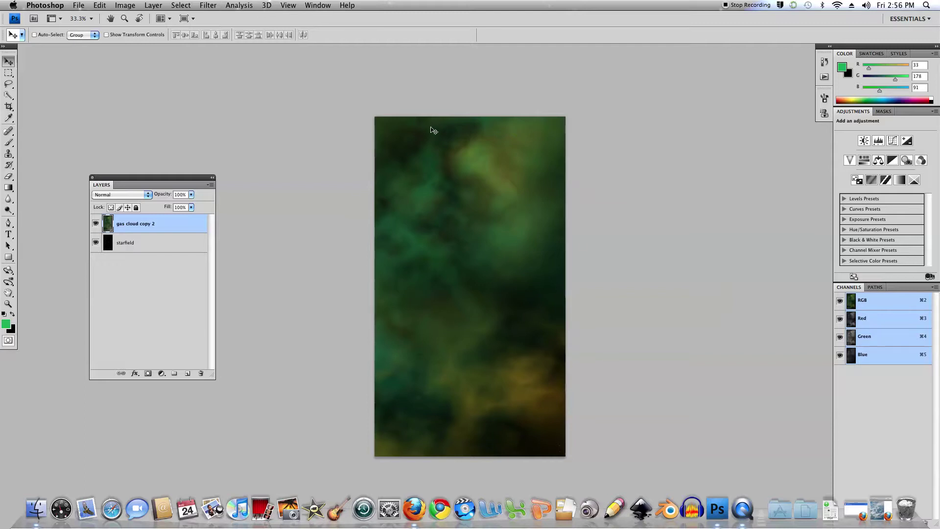
pyautogui.moveTo(432, 211); pyautogui.dragTo(591, 149)
pyautogui.moveTo(517, 294); pyautogui.dragTo(513, 259)
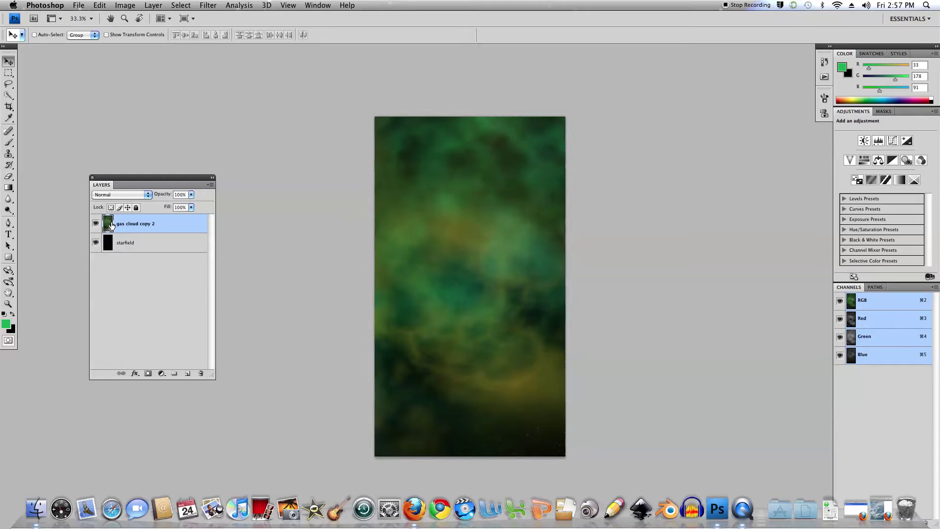
# Duplicate the gas cloud copy 2 layer and set the duplicate's blending mode to Screen.
pyautogui.press('super+j')
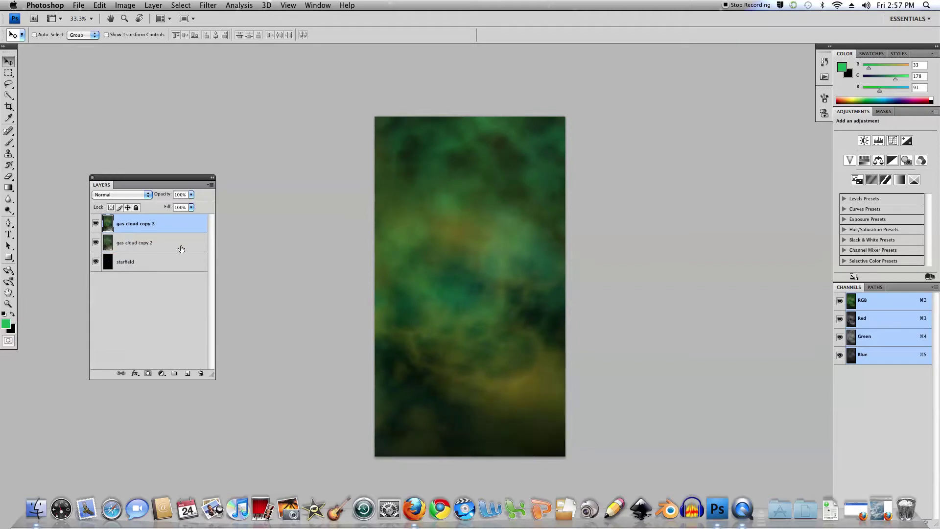
pyautogui.click(147, 195)
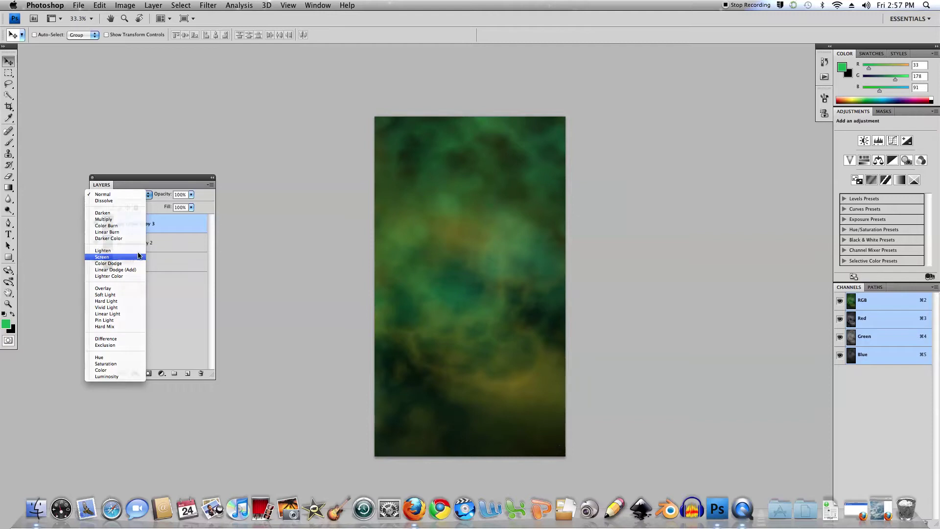
pyautogui.click(113, 258)
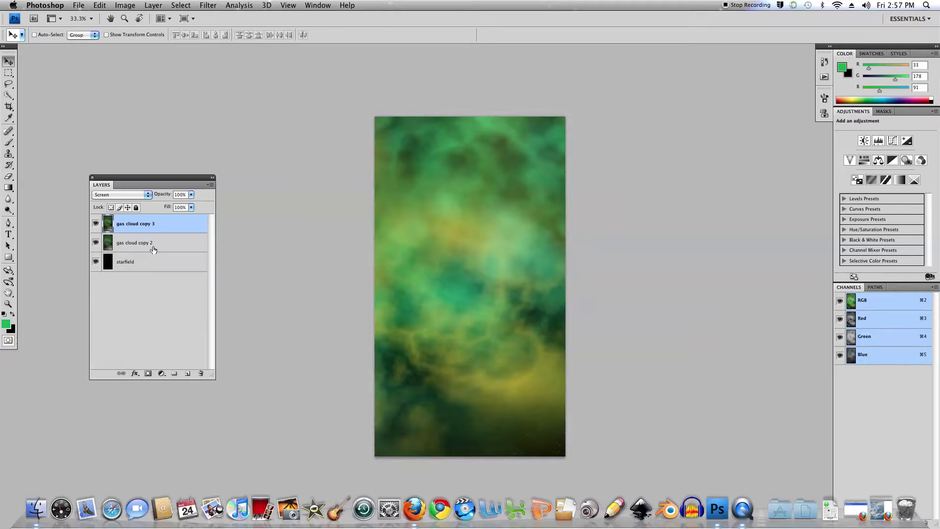
# Lower the opacity of the gas cloud copy 2 layer to 74%.
pyautogui.click(128, 244)
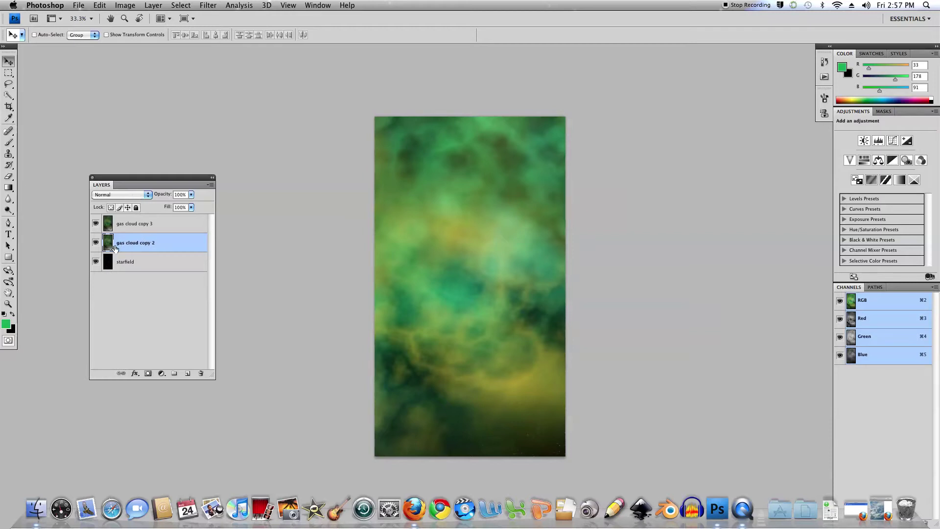
pyautogui.click(191, 195)
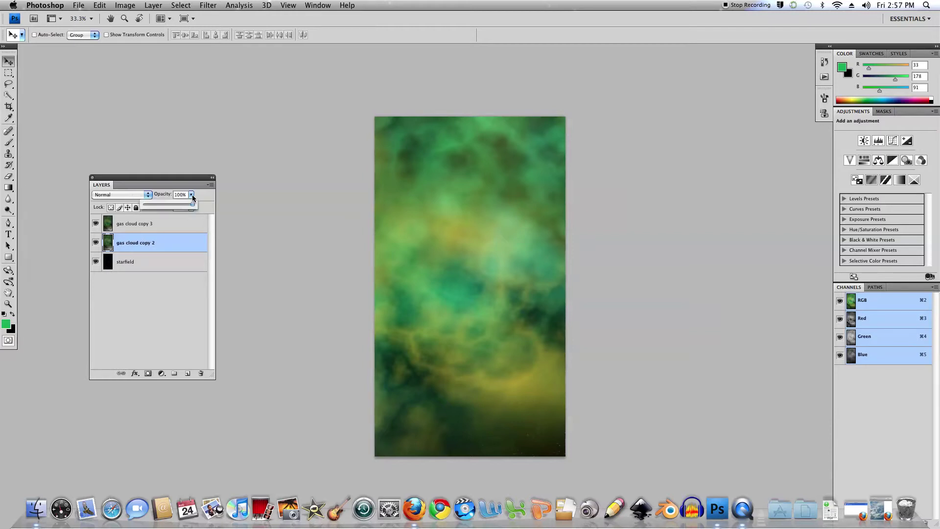
pyautogui.moveTo(192, 205); pyautogui.dragTo(181, 205)
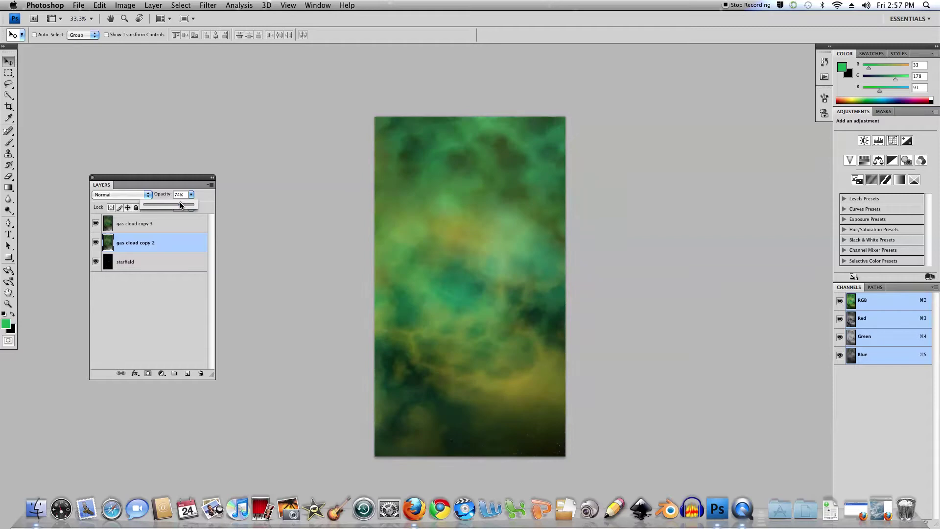
# Increase the contrast of the gas cloud copy 3 layer with Levels, using RGB input levels 32, 1.00 and 183.
pyautogui.moveTo(182, 206); pyautogui.dragTo(181, 205)
pyautogui.click(172, 224)
pyautogui.click(171, 223)
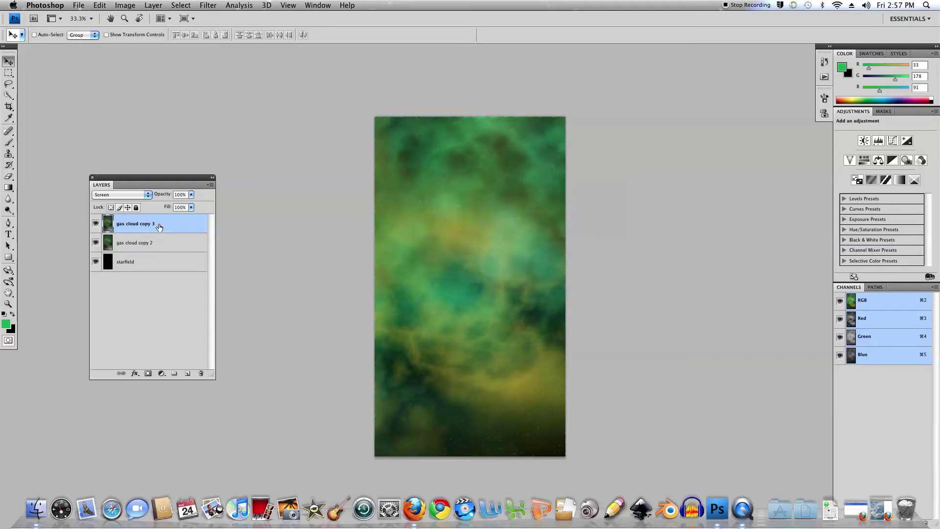
pyautogui.press('super+l')
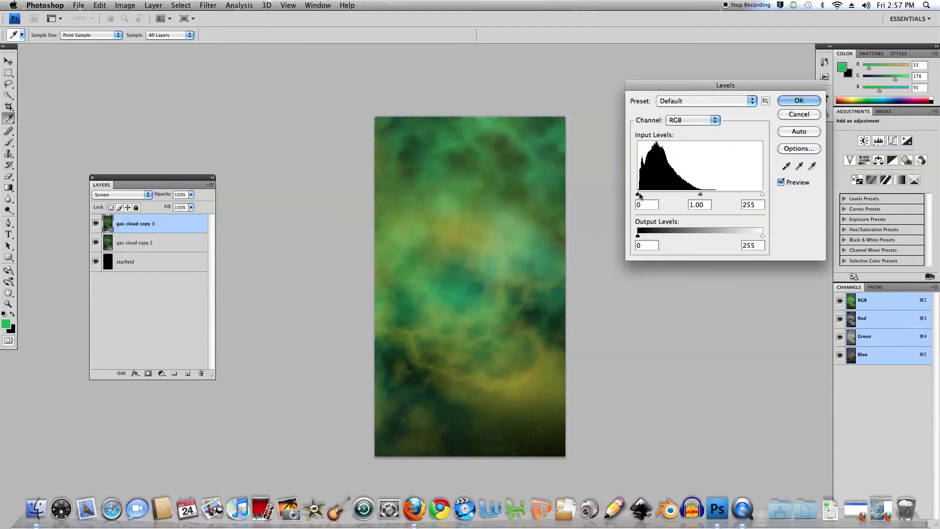
pyautogui.moveTo(639, 195); pyautogui.dragTo(649, 196)
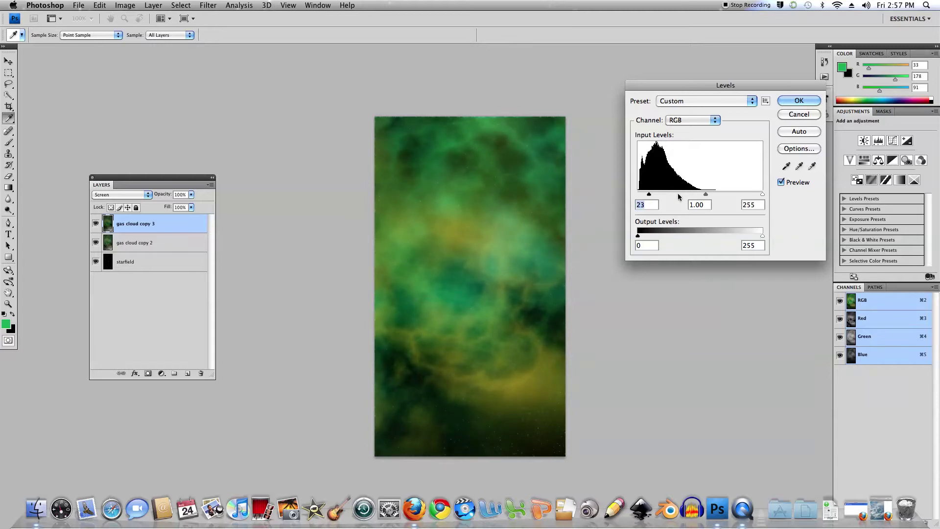
pyautogui.moveTo(763, 194); pyautogui.dragTo(728, 197)
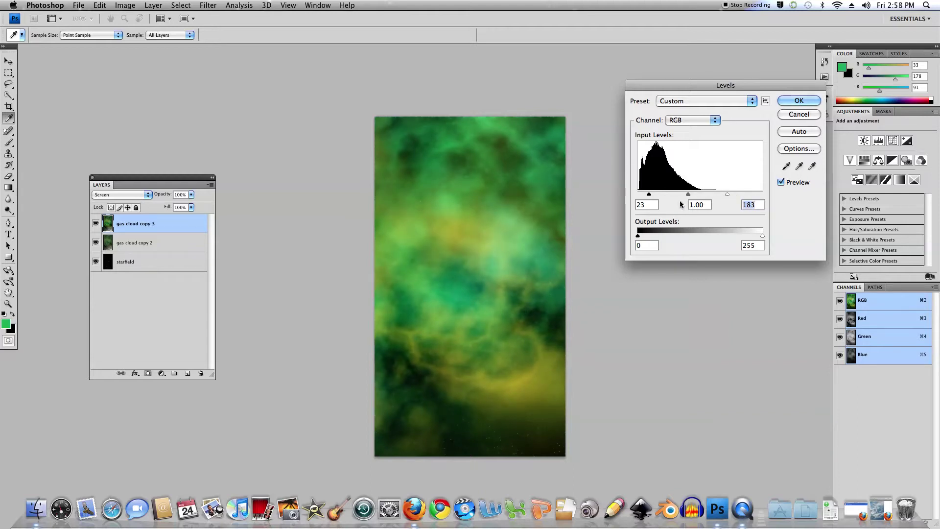
pyautogui.moveTo(650, 197); pyautogui.dragTo(652, 198)
pyautogui.click(654, 197)
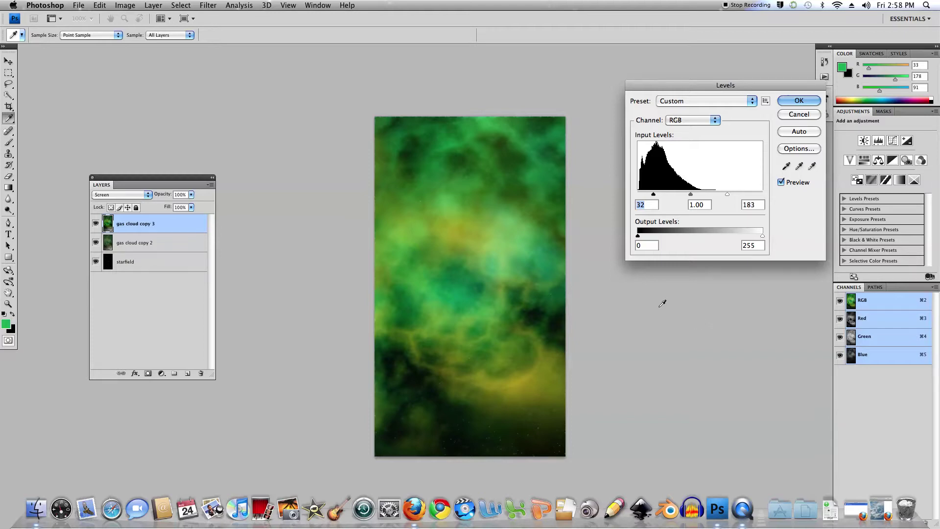
pyautogui.click(799, 101)
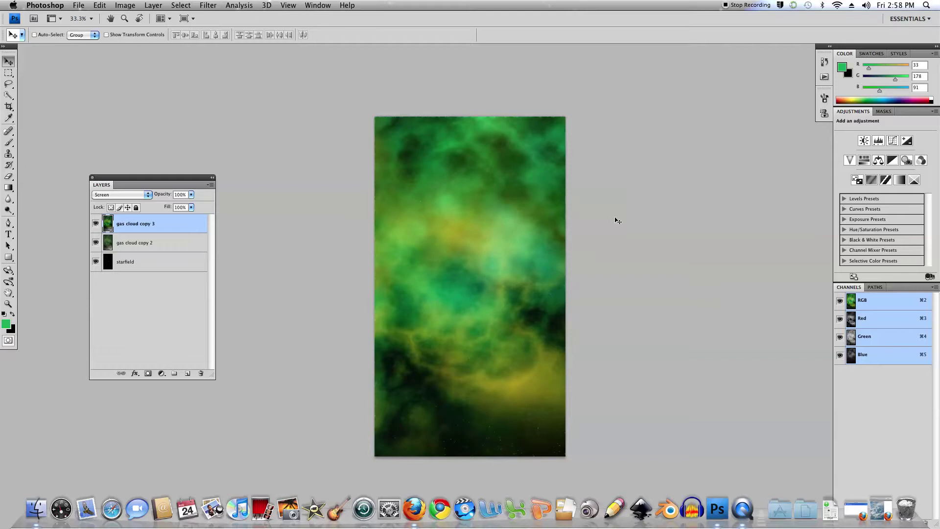
# Raise the saturation of the gas cloud copy 3 layer to +21 with Hue/Saturation, keeping the hue at 0.
pyautogui.press('super+u')
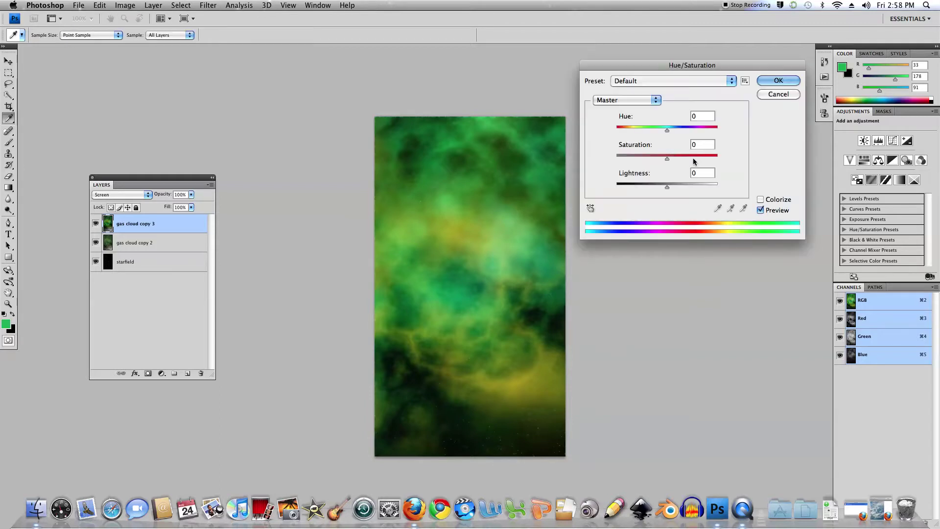
pyautogui.click(669, 157)
pyautogui.moveTo(681, 159)
pyautogui.mouseDown()
pyautogui.moveTo(729, 163)
pyautogui.moveTo(677, 159)
pyautogui.mouseUp()
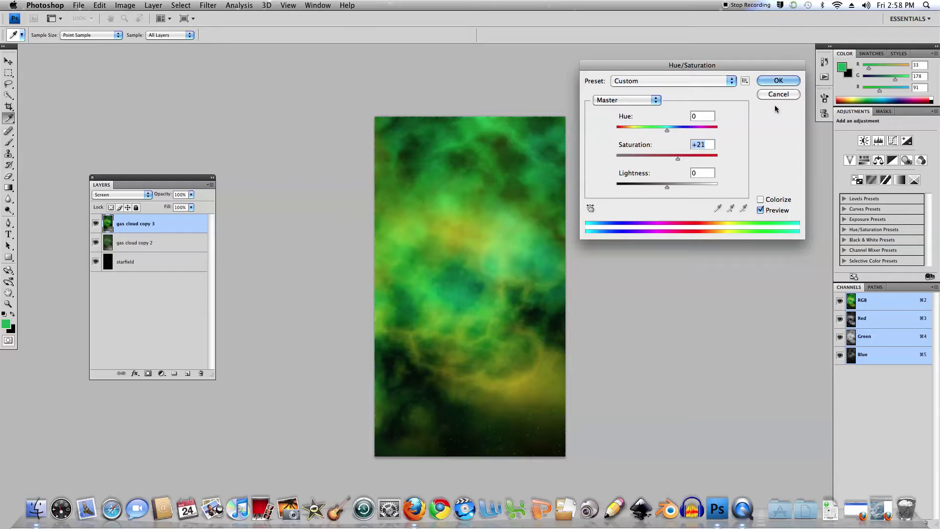
pyautogui.moveTo(668, 131); pyautogui.dragTo(672, 157)
pyautogui.write('0')
pyautogui.click(772, 81)
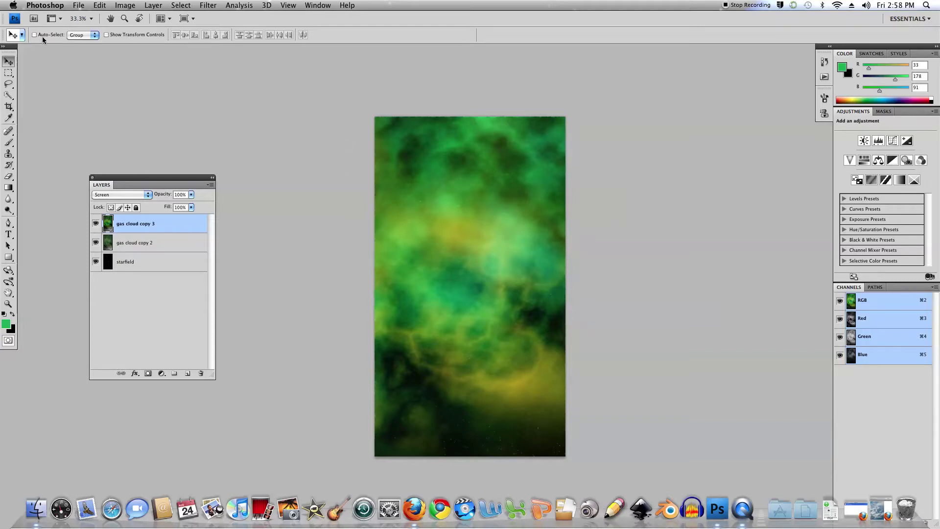
# Create a new 5 × 5 inch RGB document at 130 pixels/inch with a white background.
pyautogui.click(82, 6)
pyautogui.click(87, 18)
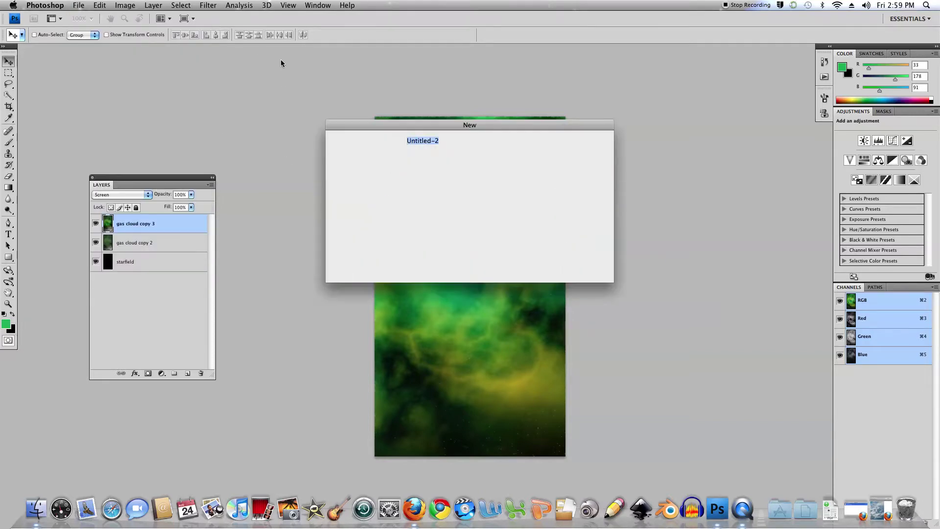
pyautogui.click(528, 184)
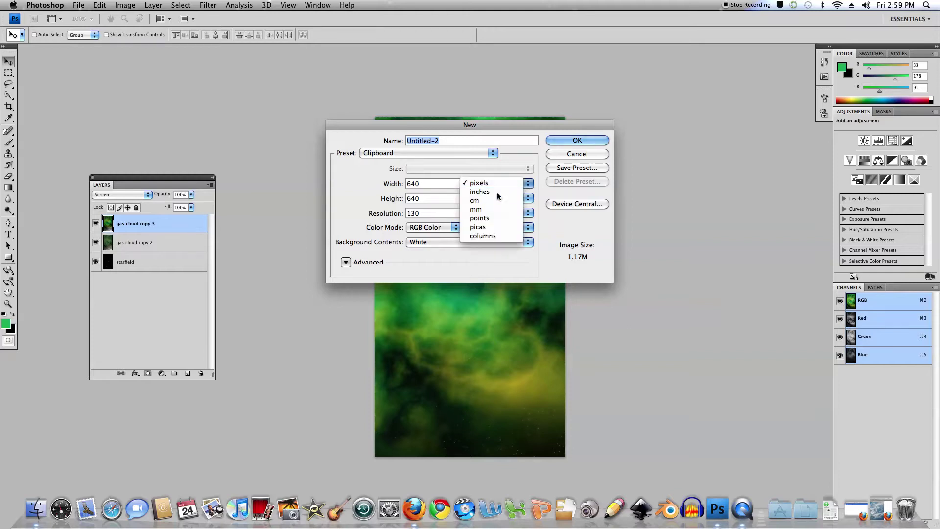
pyautogui.click(483, 191)
pyautogui.write('5')
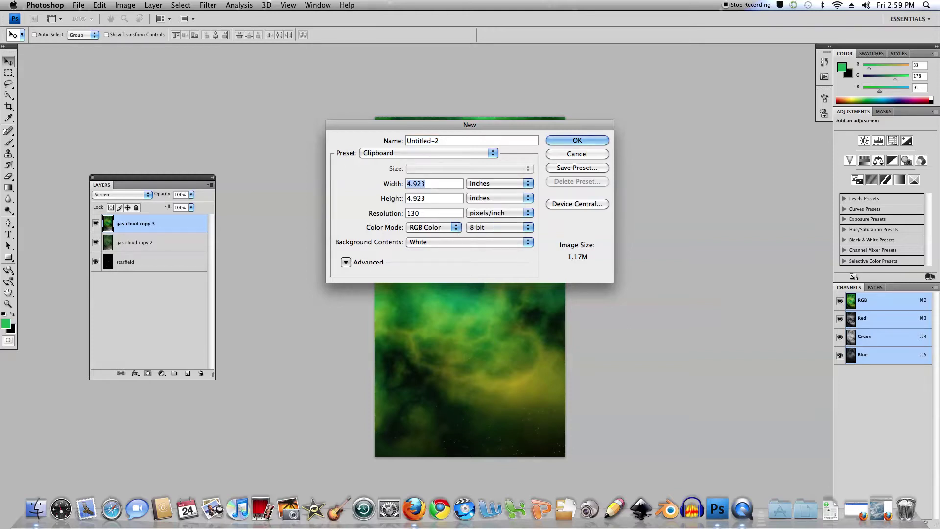
pyautogui.doubleClick(424, 198)
pyautogui.write('5')
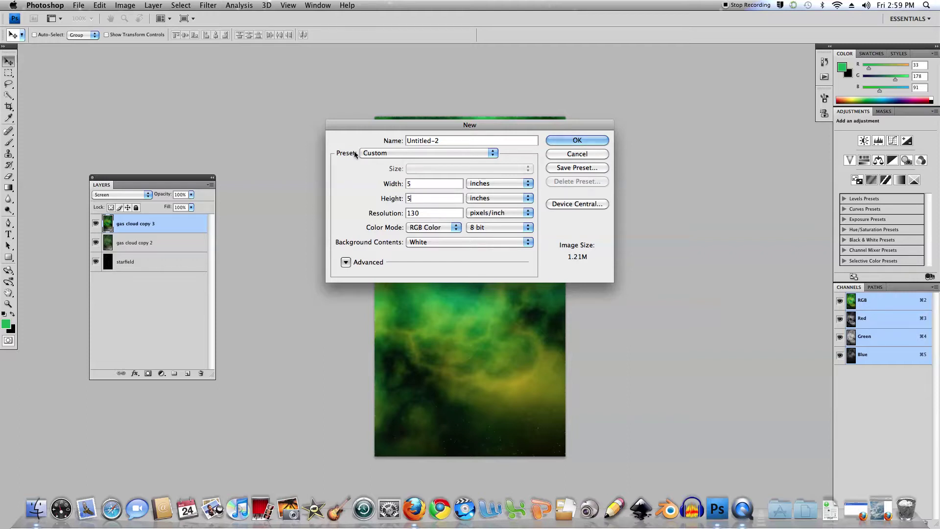
pyautogui.click(574, 142)
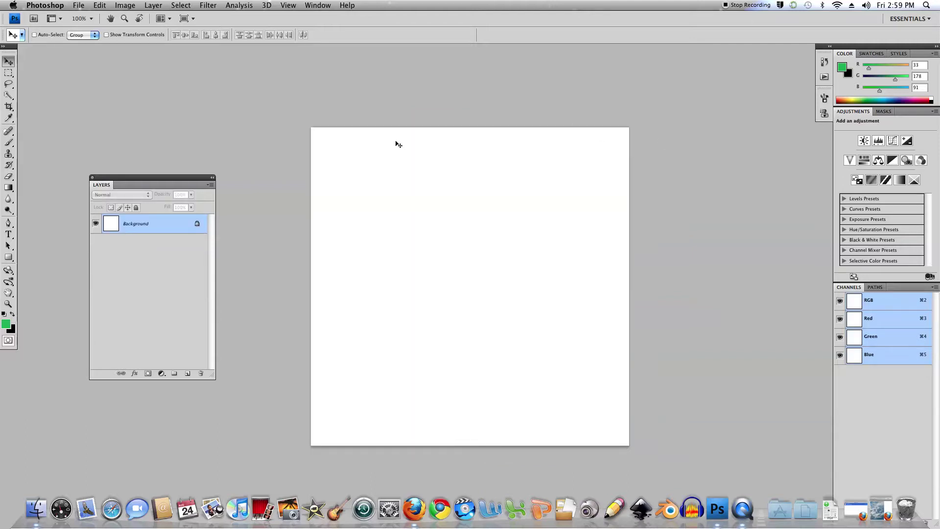
# Set the foreground color to a pale green, #b6efcd.
pyautogui.click(7, 324)
pyautogui.click(375, 158)
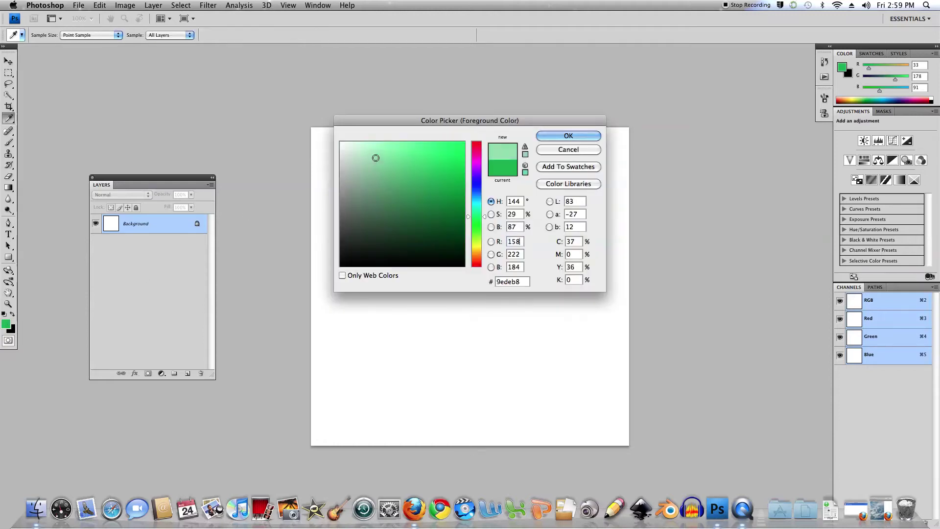
pyautogui.moveTo(375, 158); pyautogui.dragTo(370, 149)
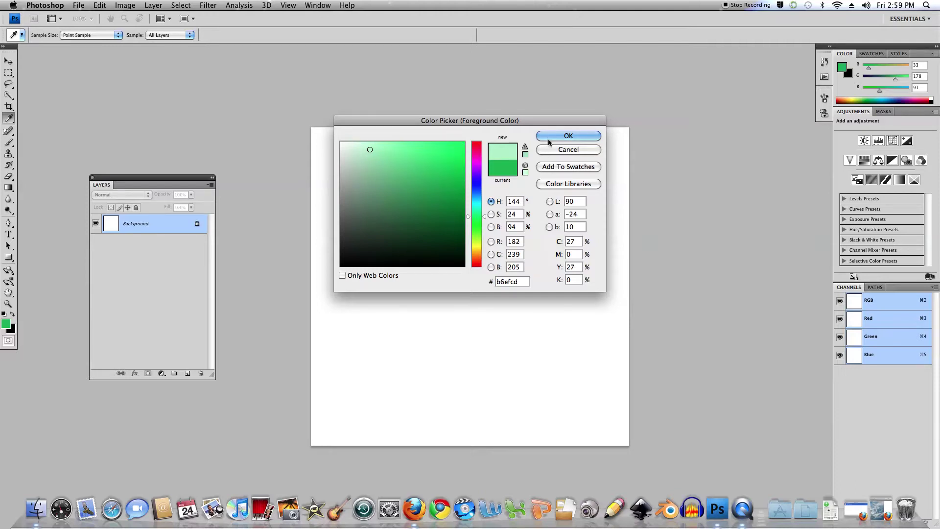
pyautogui.click(563, 136)
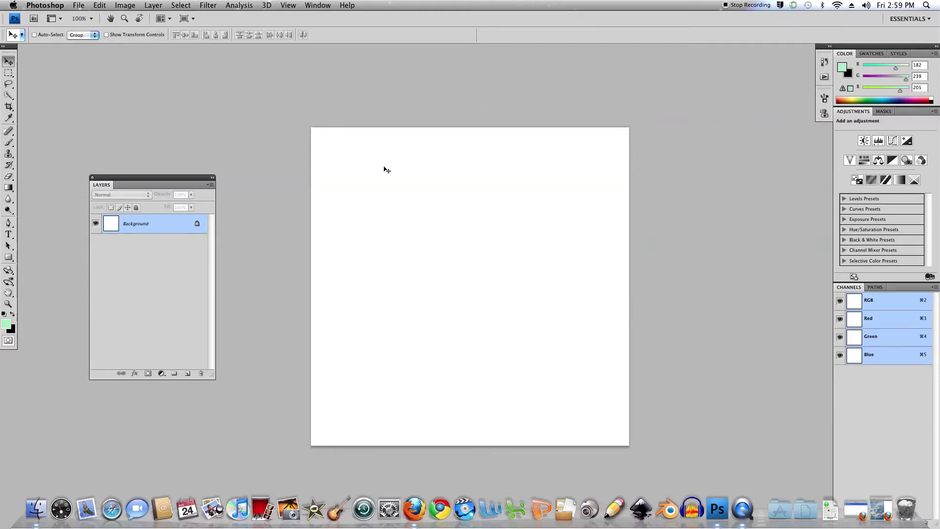
# Set the background color to a dark green, #0a6213.
pyautogui.click(12, 329)
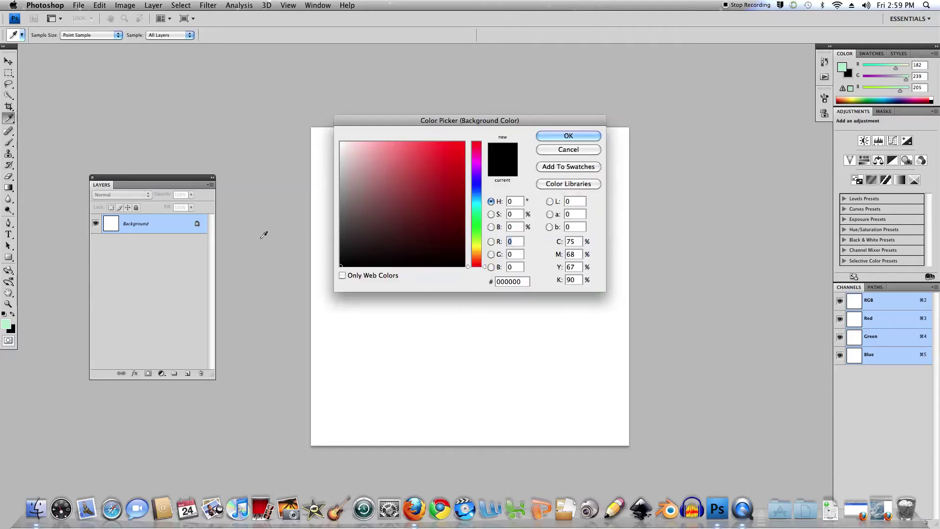
pyautogui.click(480, 223)
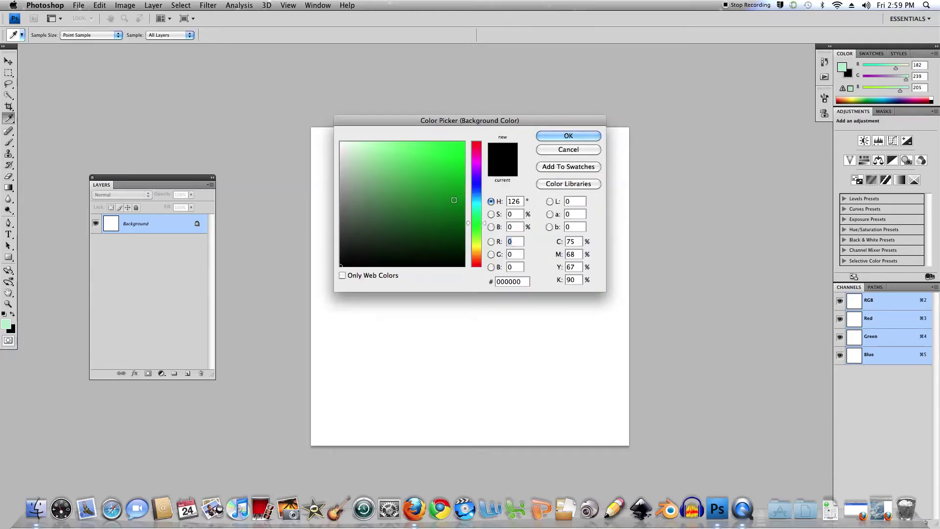
pyautogui.click(452, 219)
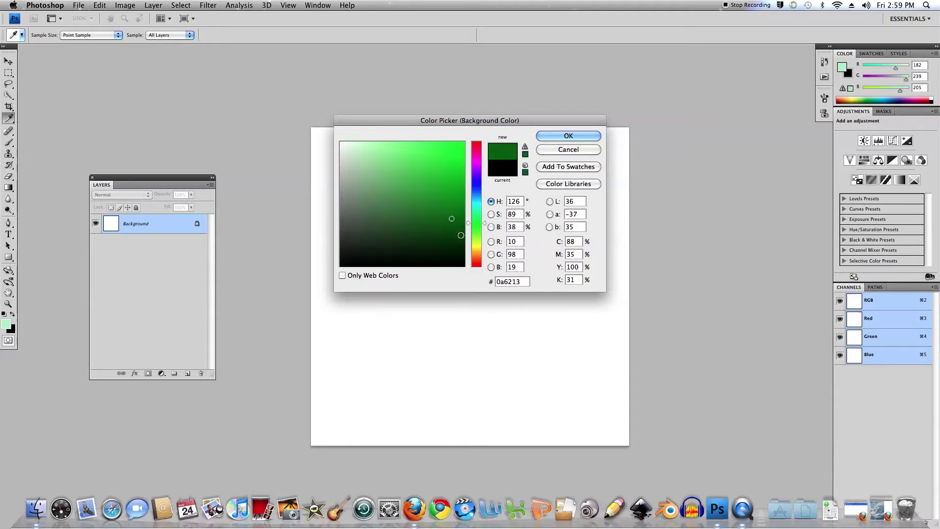
pyautogui.click(567, 140)
pyautogui.press('v')
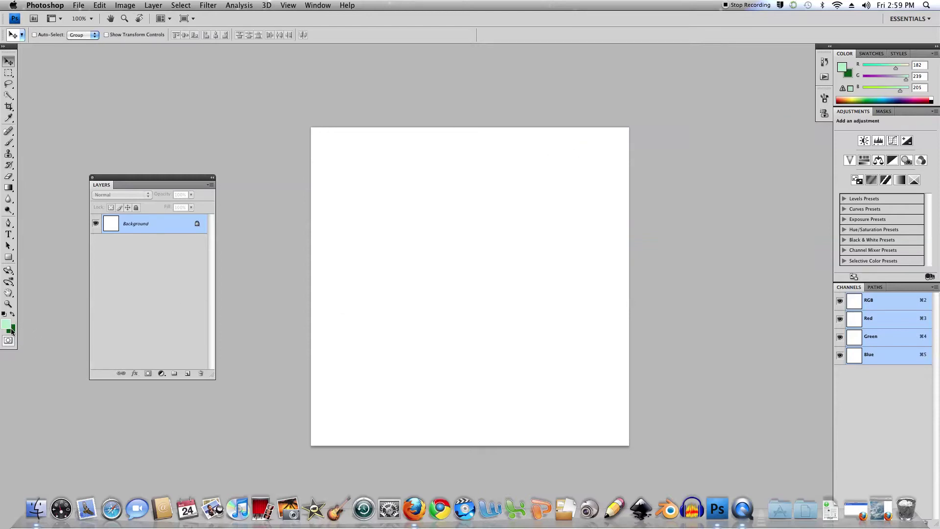
# Choose the Grass brush preset for the Brush tool and reduce its size to 45 px.
pyautogui.click(8, 143)
pyautogui.click(62, 35)
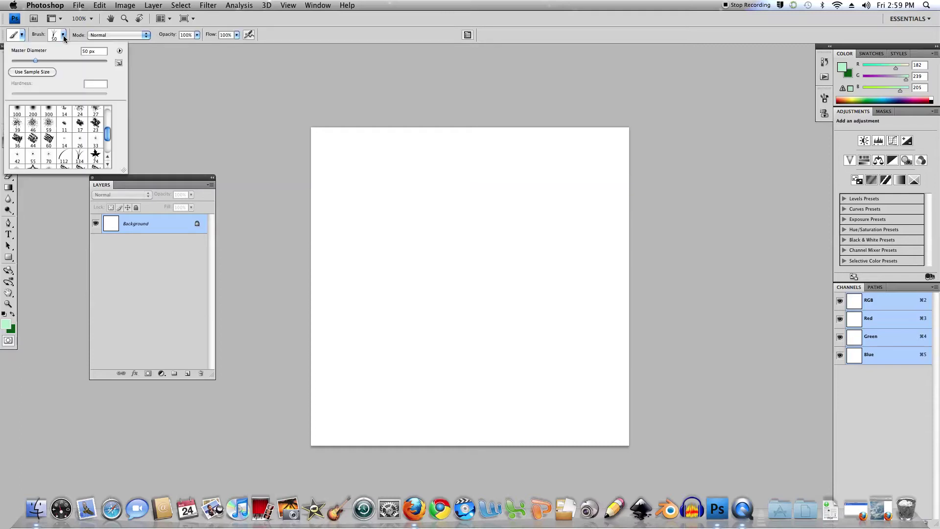
pyautogui.moveTo(111, 141)
pyautogui.mouseDown()
pyautogui.moveTo(109, 116)
pyautogui.moveTo(110, 139)
pyautogui.mouseUp()
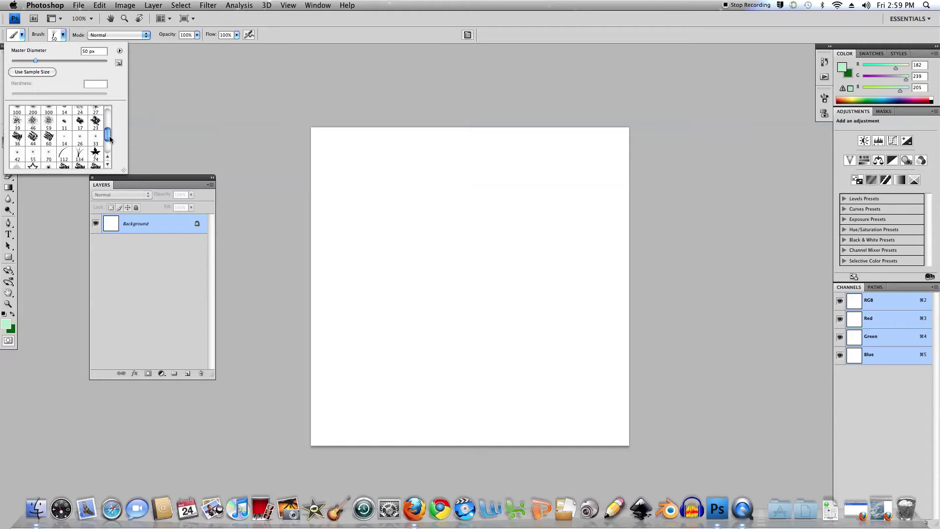
pyautogui.click(81, 155)
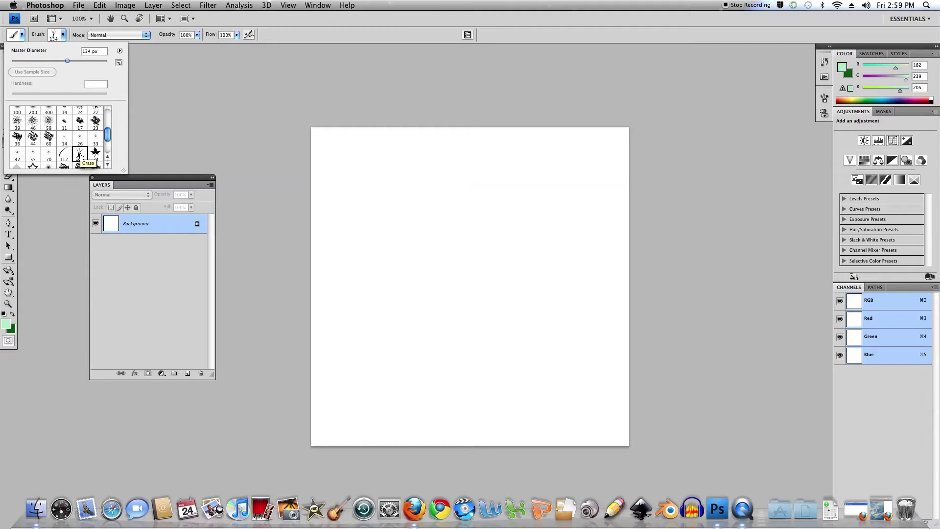
pyautogui.click(310, 28)
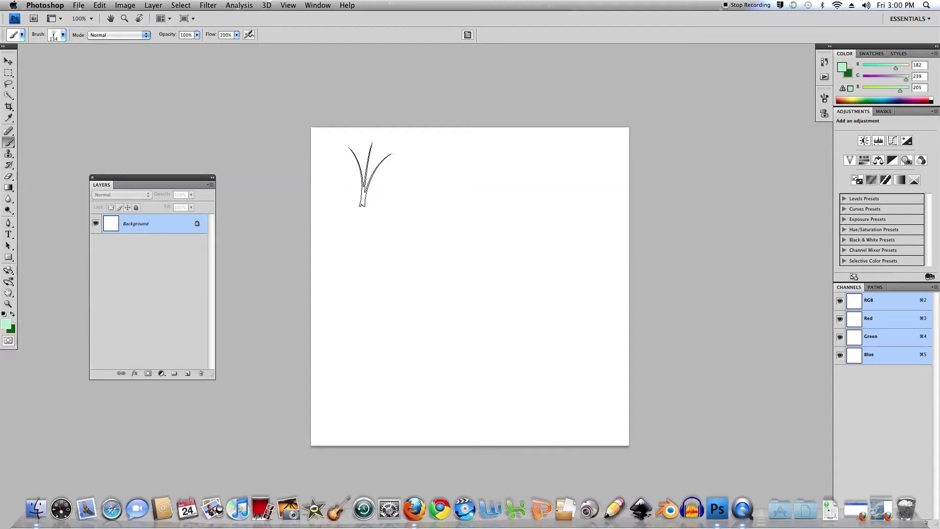
pyautogui.press('[')
pyautogui.press('[')
pyautogui.press('[')
pyautogui.press('[')
pyautogui.press('[')
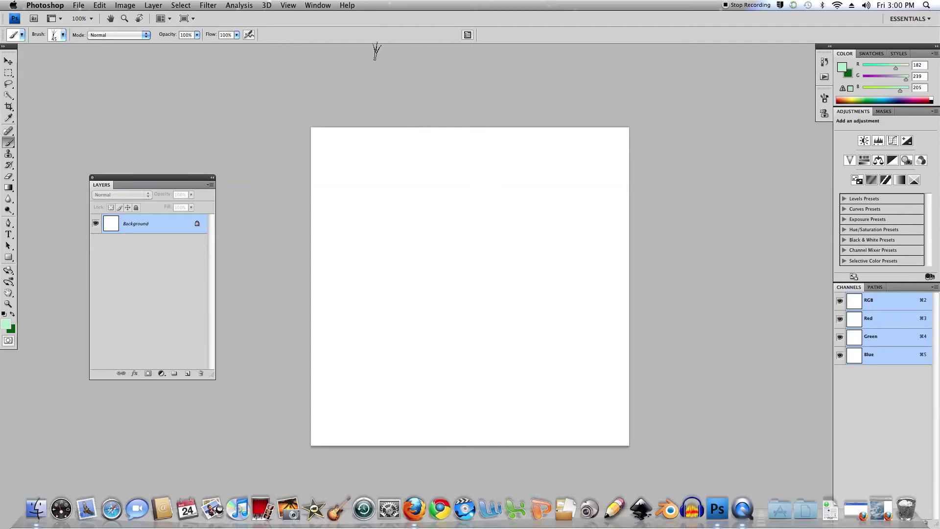
# Adjust the grass brush's Shape Dynamics to 100% size jitter and 13% angle jitter.
pyautogui.click(467, 35)
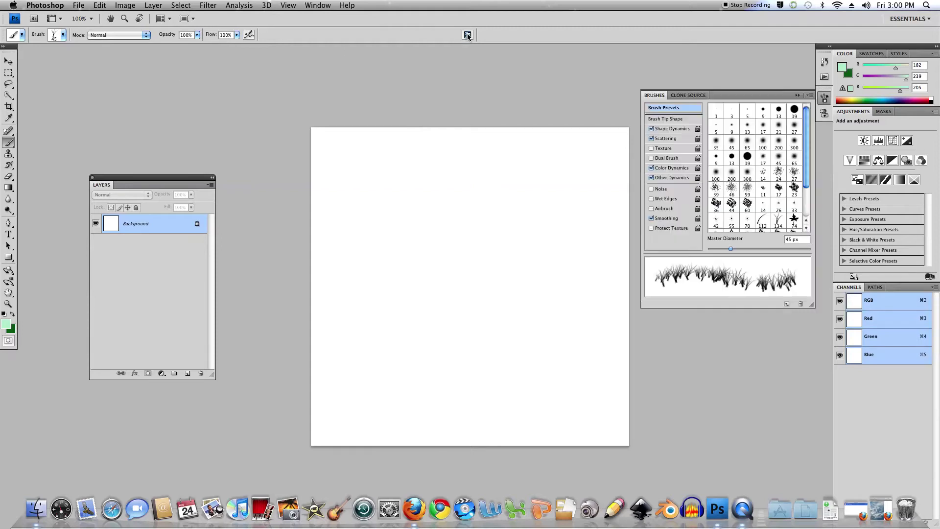
pyautogui.click(651, 138)
pyautogui.click(674, 129)
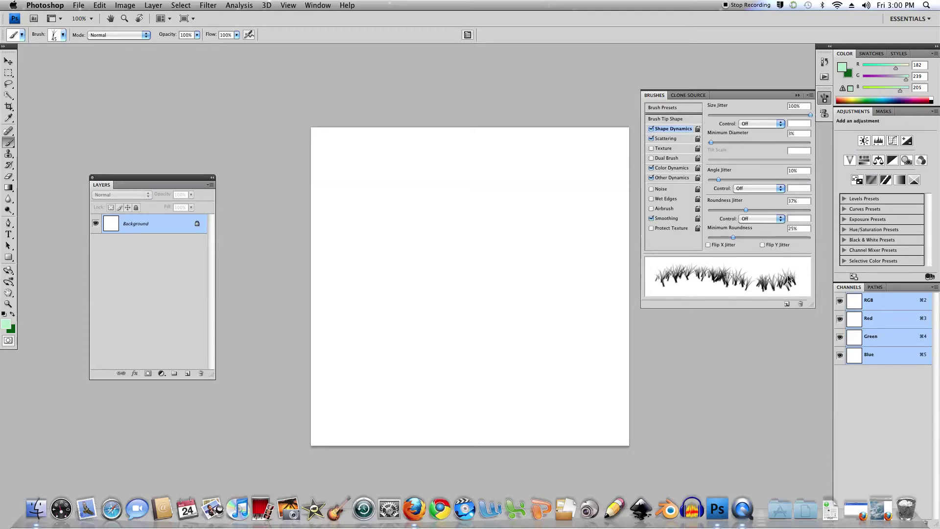
pyautogui.moveTo(811, 115)
pyautogui.mouseDown()
pyautogui.moveTo(737, 116)
pyautogui.moveTo(815, 122)
pyautogui.mouseUp()
pyautogui.click(720, 180)
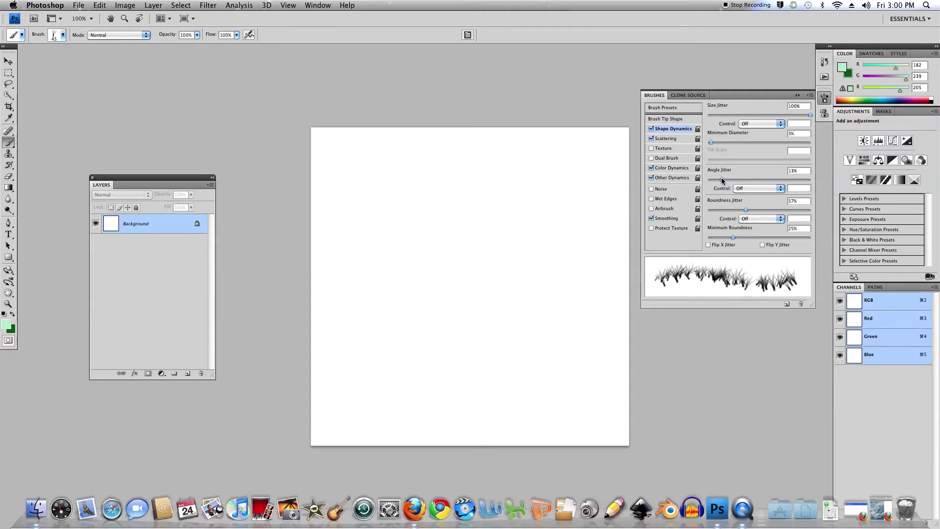
# Set the grass brush's scatter to 77% on both axes and review its Color Dynamics settings.
pyautogui.click(672, 139)
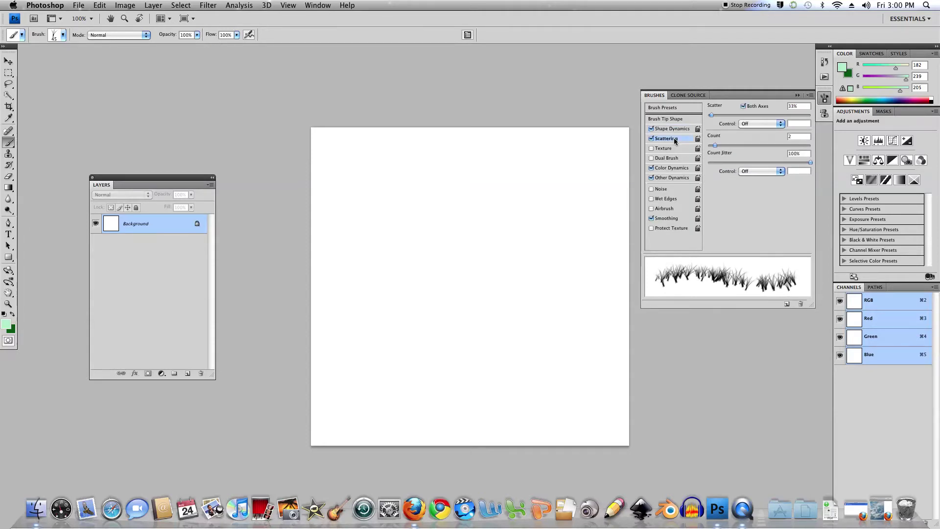
pyautogui.moveTo(713, 118); pyautogui.dragTo(716, 119)
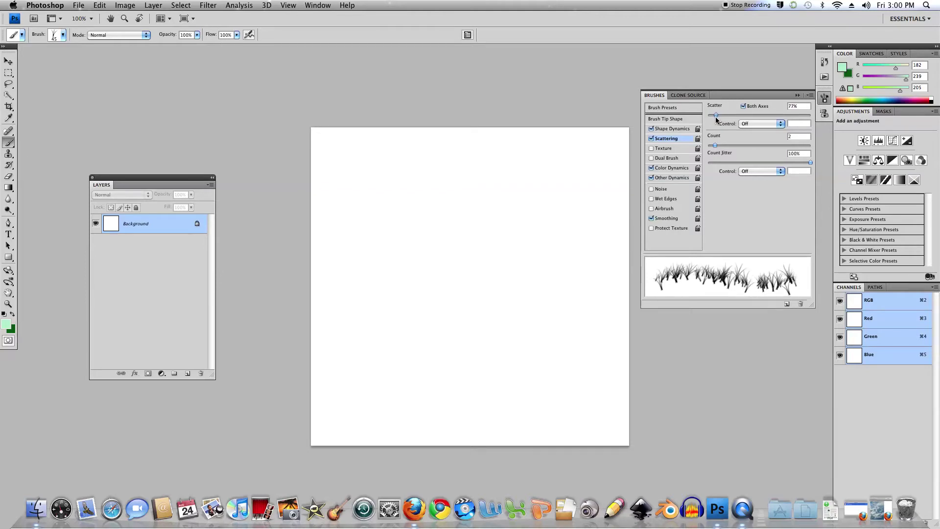
pyautogui.click(681, 169)
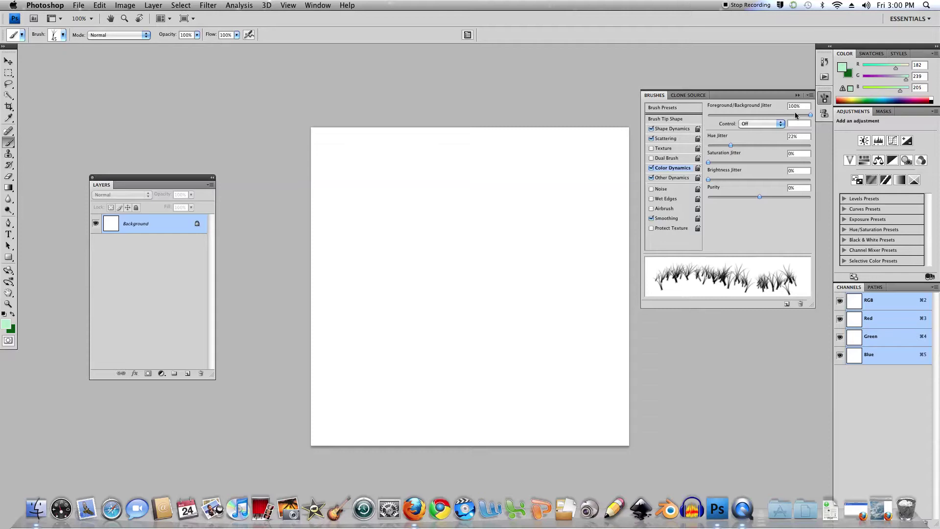
pyautogui.click(797, 95)
# Paint rows of grass strokes across the whole canvas of the new document with the grass brush.
pyautogui.moveTo(627, 138)
pyautogui.mouseDown()
pyautogui.moveTo(322, 147)
pyautogui.moveTo(325, 172)
pyautogui.moveTo(475, 189)
pyautogui.moveTo(318, 230)
pyautogui.moveTo(720, 248)
pyautogui.moveTo(782, 293)
pyautogui.moveTo(201, 336)
pyautogui.moveTo(245, 388)
pyautogui.moveTo(537, 424)
pyautogui.moveTo(461, 455)
pyautogui.moveTo(316, 392)
pyautogui.moveTo(318, 255)
pyautogui.moveTo(608, 255)
pyautogui.moveTo(527, 203)
pyautogui.moveTo(338, 193)
pyautogui.moveTo(344, 111)
pyautogui.moveTo(617, 162)
pyautogui.moveTo(242, 183)
pyautogui.moveTo(318, 220)
pyautogui.moveTo(297, 178)
pyautogui.moveTo(657, 168)
pyautogui.moveTo(661, 151)
pyautogui.moveTo(551, 348)
pyautogui.moveTo(431, 301)
pyautogui.moveTo(316, 340)
pyautogui.moveTo(343, 363)
pyautogui.moveTo(319, 291)
pyautogui.moveTo(329, 277)
pyautogui.moveTo(441, 235)
pyautogui.moveTo(588, 227)
pyautogui.moveTo(580, 372)
pyautogui.moveTo(630, 410)
pyautogui.moveTo(588, 431)
pyautogui.moveTo(605, 360)
pyautogui.moveTo(607, 218)
pyautogui.mouseUp()
pyautogui.moveTo(618, 134)
pyautogui.mouseDown()
pyautogui.moveTo(453, 133)
pyautogui.moveTo(468, 131)
pyautogui.mouseUp()
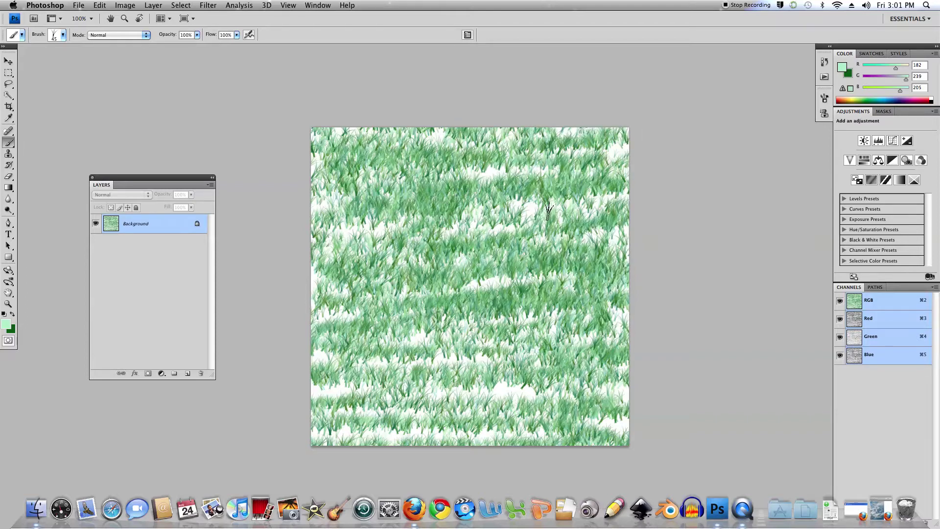
pyautogui.moveTo(476, 390); pyautogui.dragTo(552, 392)
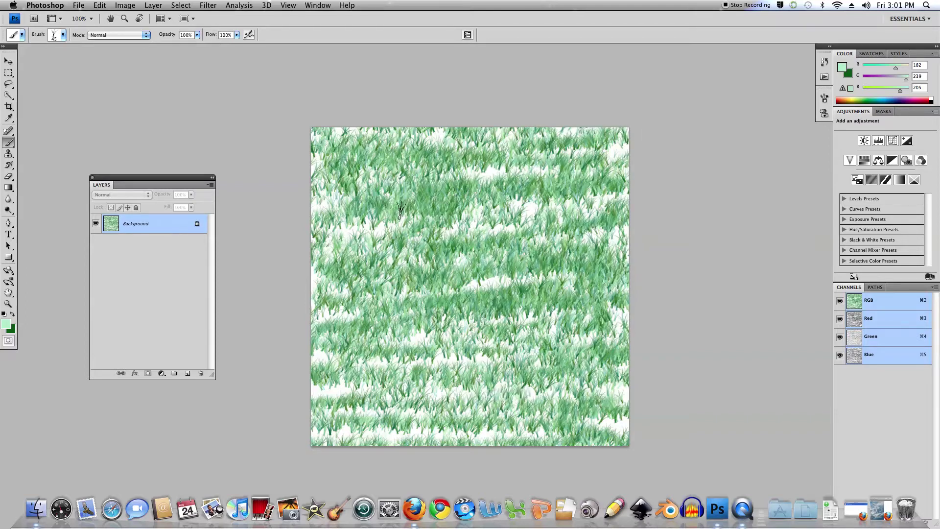
# Set the foreground color to bright cyan #0fd8f6.
pyautogui.click(7, 325)
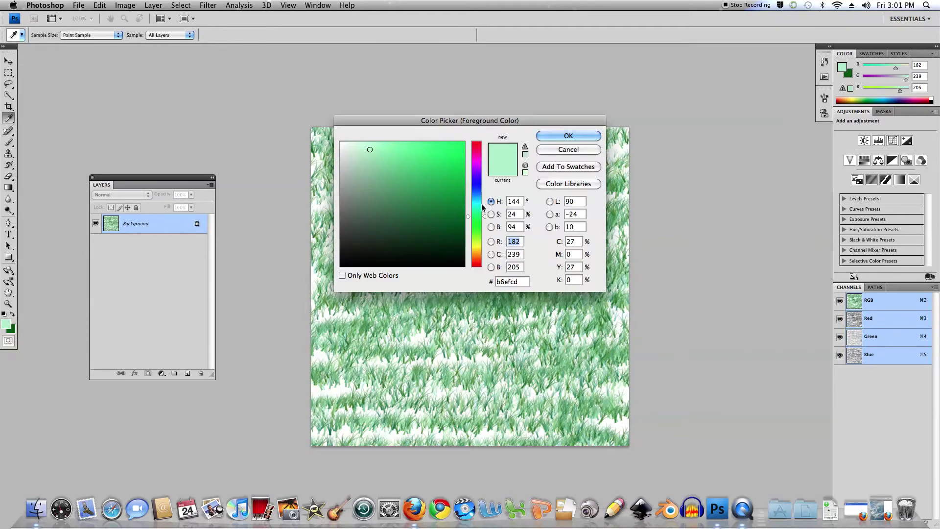
pyautogui.click(478, 201)
pyautogui.click(436, 153)
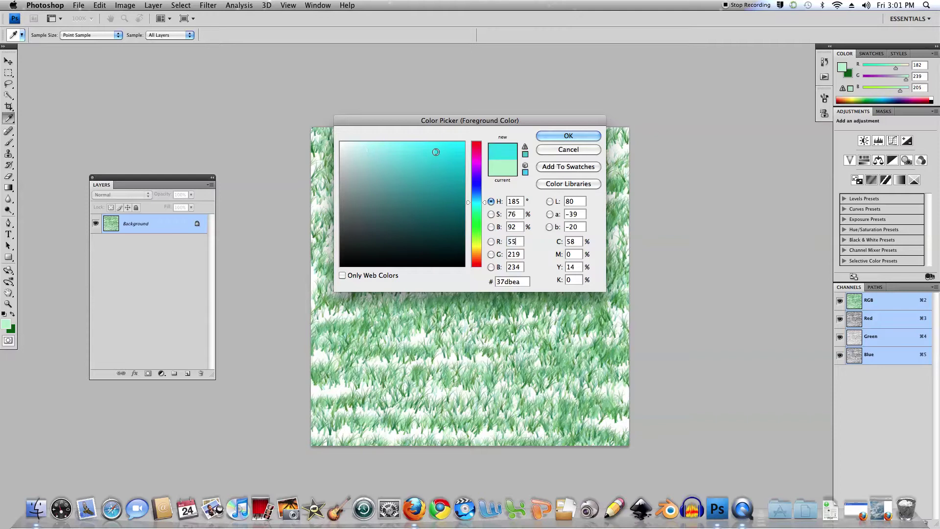
pyautogui.moveTo(437, 154); pyautogui.dragTo(448, 144)
pyautogui.write('15')
pyautogui.click(484, 201)
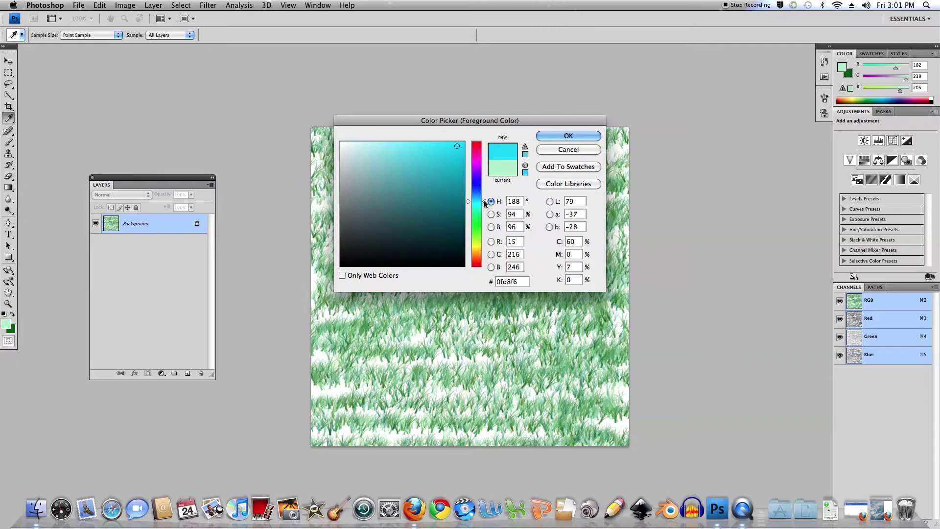
pyautogui.click(564, 137)
pyautogui.press('b')
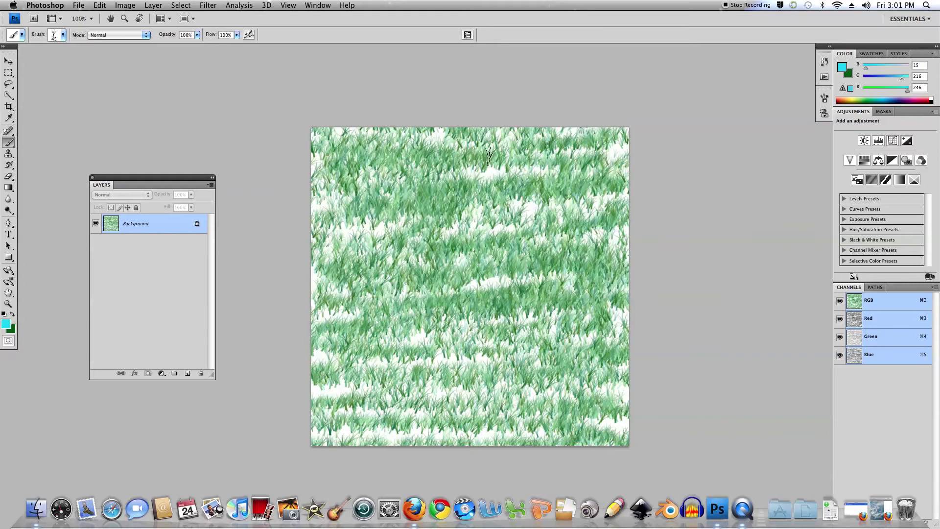
# Set the background color to dark blue #0a4662.
pyautogui.click(12, 330)
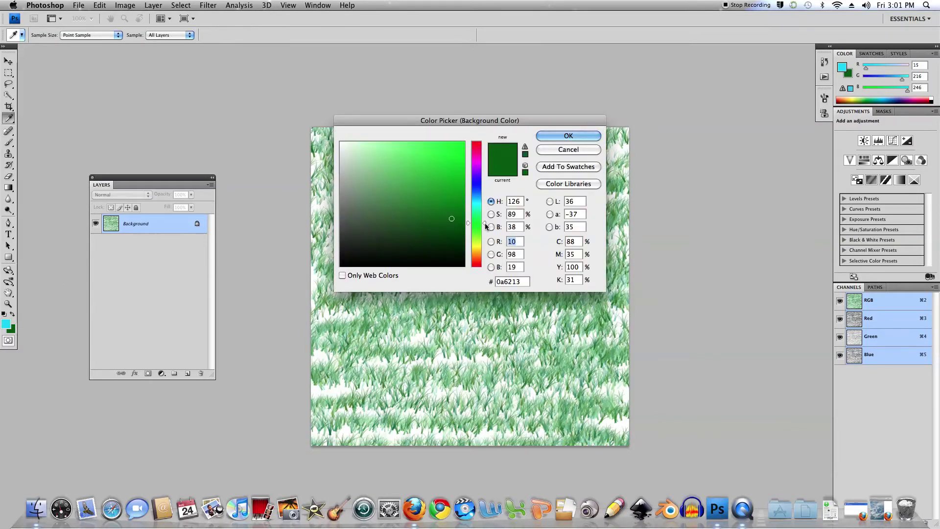
pyautogui.click(481, 197)
pyautogui.moveTo(481, 198); pyautogui.dragTo(480, 199)
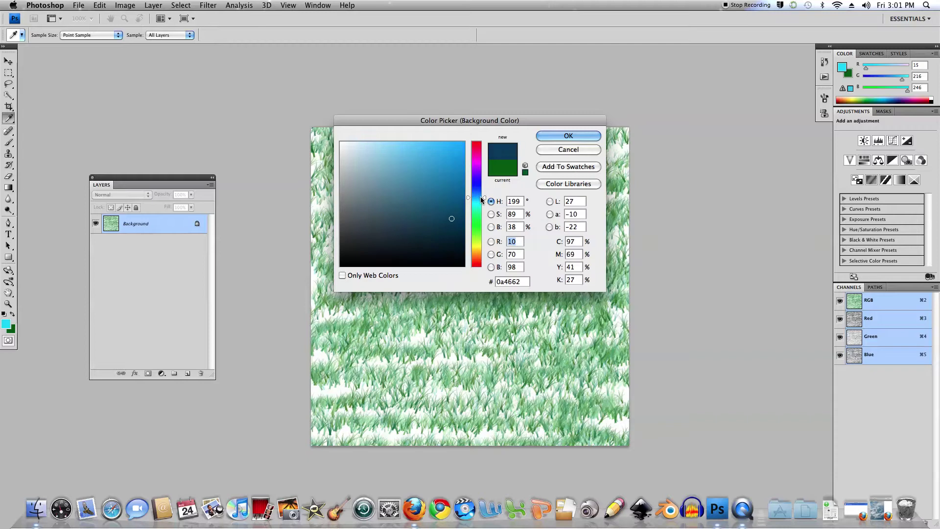
pyautogui.click(566, 137)
# Paint horizontal bands of cyan and blue grass strokes across the green grass on the canvas.
pyautogui.moveTo(647, 151)
pyautogui.mouseDown()
pyautogui.moveTo(359, 162)
pyautogui.moveTo(370, 171)
pyautogui.moveTo(627, 169)
pyautogui.mouseUp()
pyautogui.moveTo(623, 223)
pyautogui.mouseDown()
pyautogui.moveTo(363, 223)
pyautogui.moveTo(492, 243)
pyautogui.moveTo(314, 249)
pyautogui.moveTo(629, 283)
pyautogui.mouseUp()
pyautogui.moveTo(260, 338)
pyautogui.mouseDown()
pyautogui.moveTo(581, 354)
pyautogui.moveTo(184, 392)
pyautogui.moveTo(587, 395)
pyautogui.moveTo(678, 414)
pyautogui.moveTo(715, 407)
pyautogui.mouseUp()
pyautogui.moveTo(629, 274)
pyautogui.mouseDown()
pyautogui.moveTo(296, 273)
pyautogui.moveTo(412, 280)
pyautogui.moveTo(531, 267)
pyautogui.mouseUp()
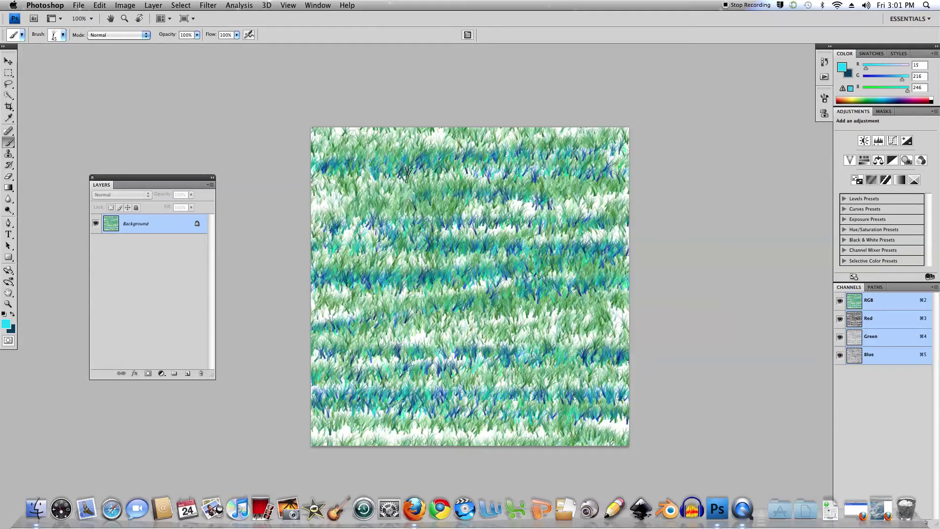
pyautogui.moveTo(303, 127)
pyautogui.mouseDown()
pyautogui.moveTo(662, 119)
pyautogui.moveTo(472, 137)
pyautogui.moveTo(522, 143)
pyautogui.moveTo(502, 155)
pyautogui.moveTo(566, 174)
pyautogui.moveTo(421, 188)
pyautogui.mouseUp()
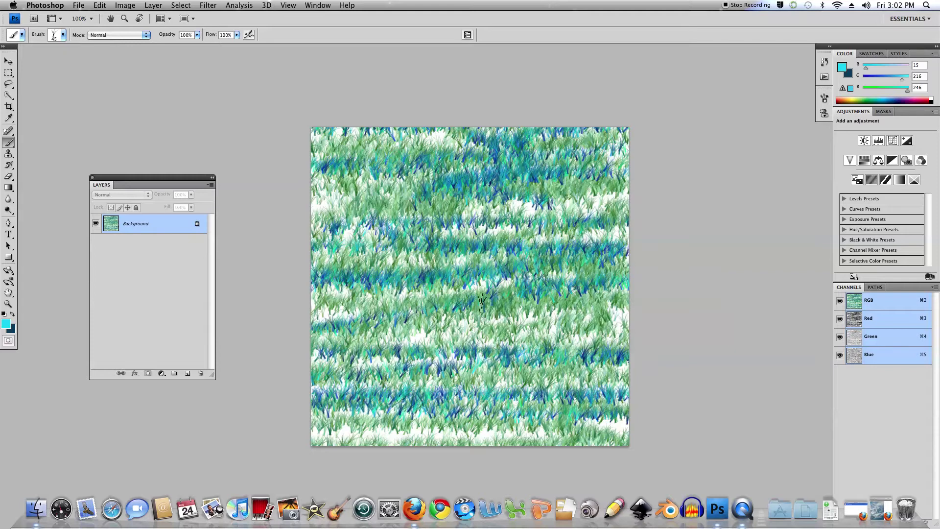
pyautogui.moveTo(483, 324)
pyautogui.mouseDown()
pyautogui.moveTo(375, 335)
pyautogui.moveTo(417, 335)
pyautogui.mouseUp()
pyautogui.moveTo(451, 432)
pyautogui.mouseDown()
pyautogui.moveTo(329, 436)
pyautogui.moveTo(605, 424)
pyautogui.mouseUp()
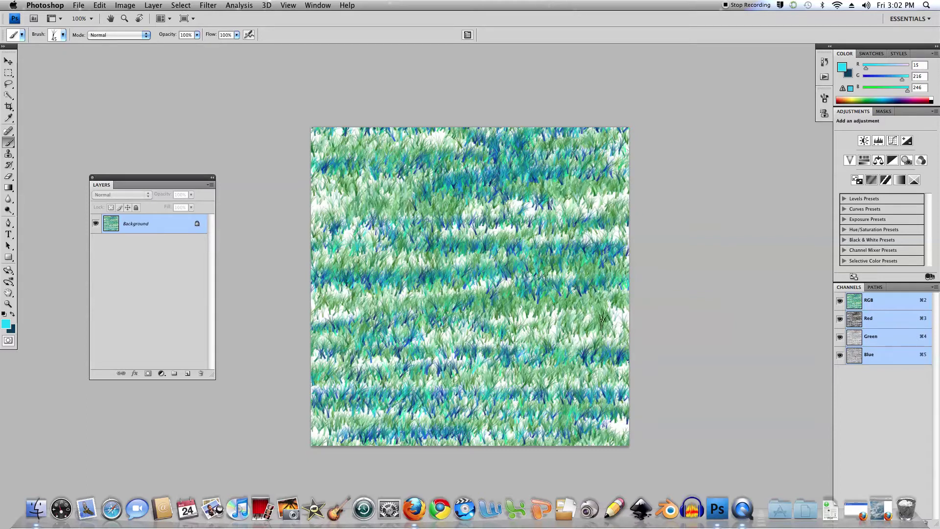
# Change the foreground color to bright turquoise #19f2e5.
pyautogui.click(6, 323)
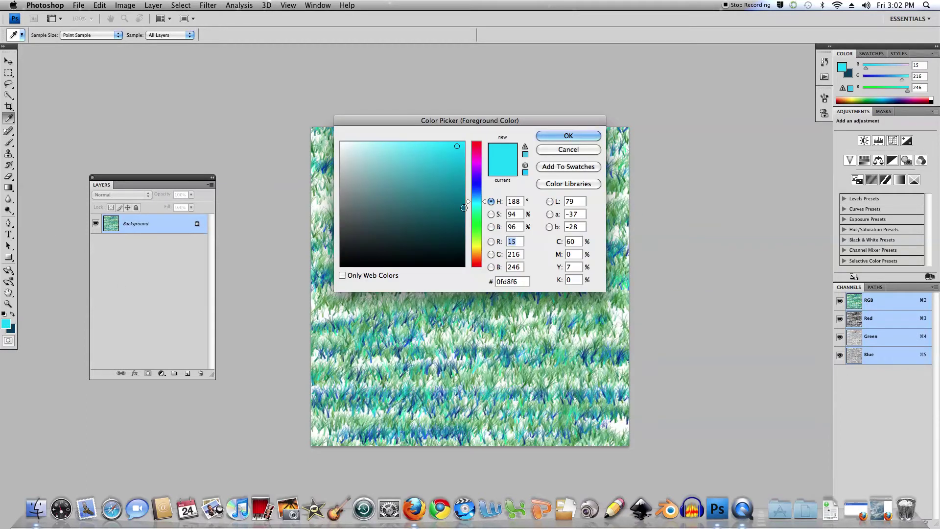
pyautogui.moveTo(484, 201); pyautogui.dragTo(485, 205)
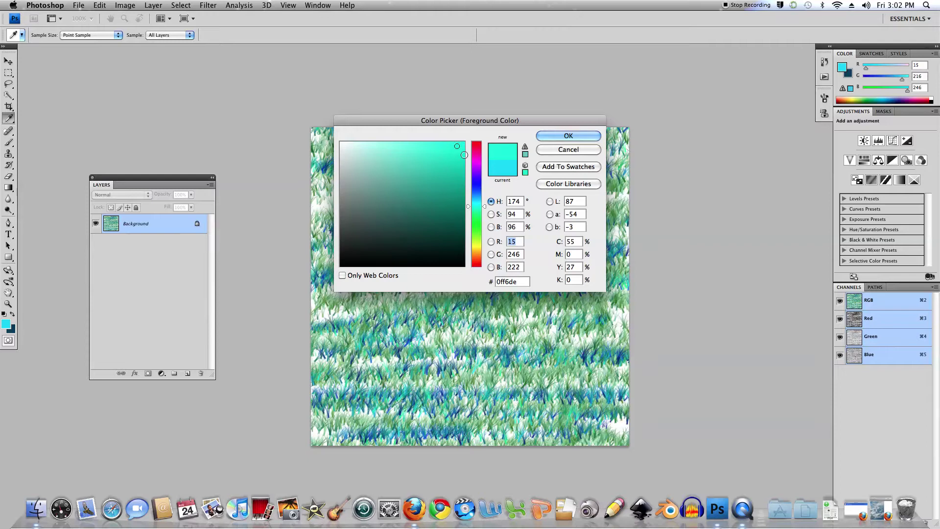
pyautogui.write('17')
pyautogui.press('BackSpace')
pyautogui.write('2')
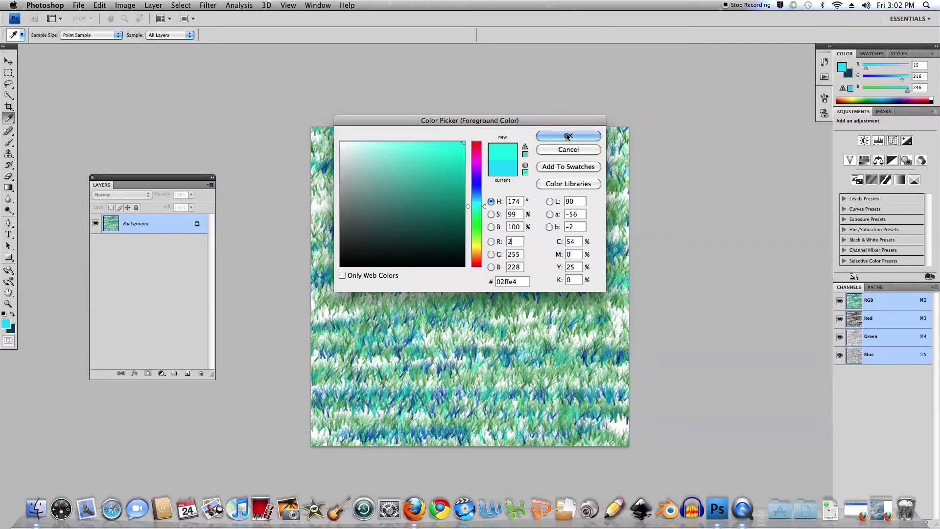
pyautogui.click(462, 156)
pyautogui.click(452, 148)
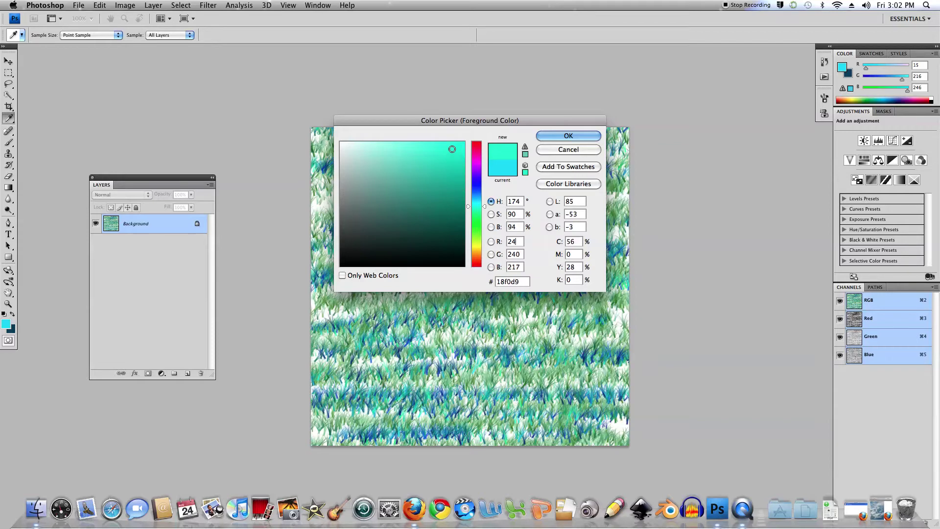
pyautogui.click(476, 205)
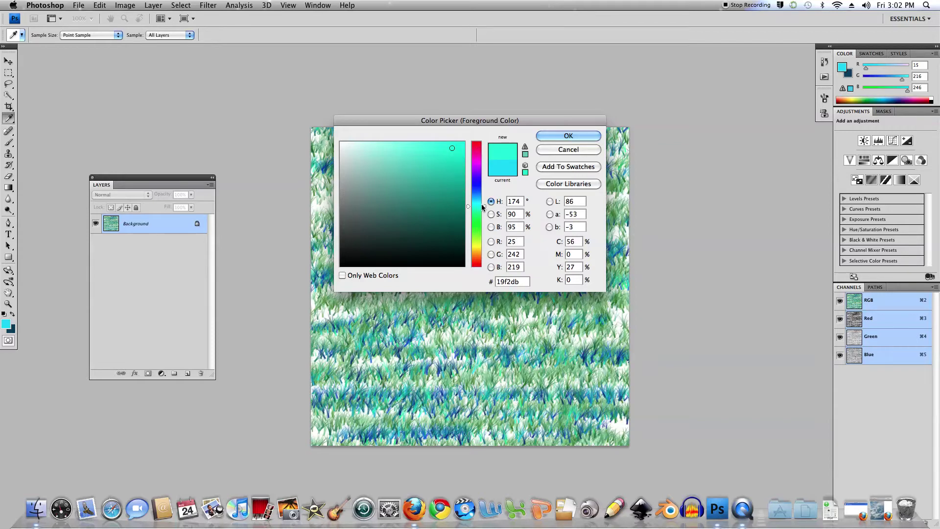
pyautogui.click(552, 137)
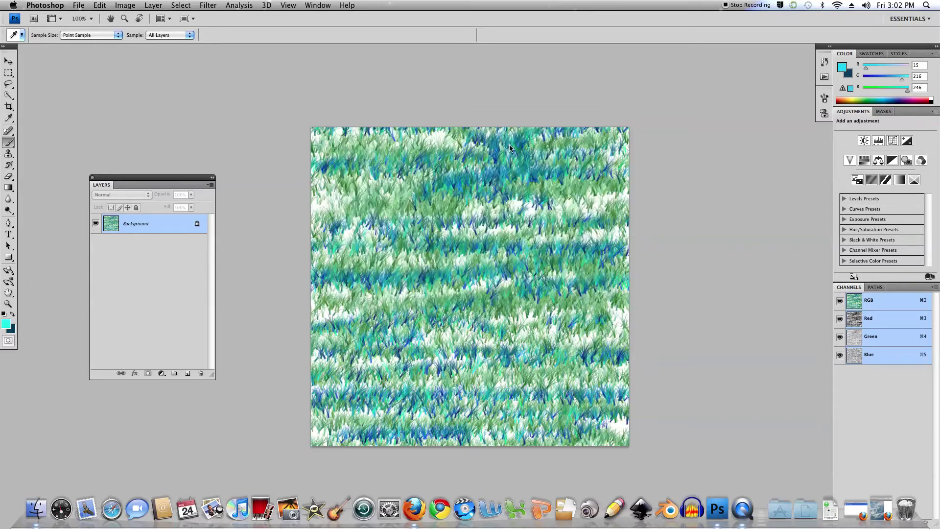
# Change the background color to a strong red-orange.
pyautogui.click(13, 330)
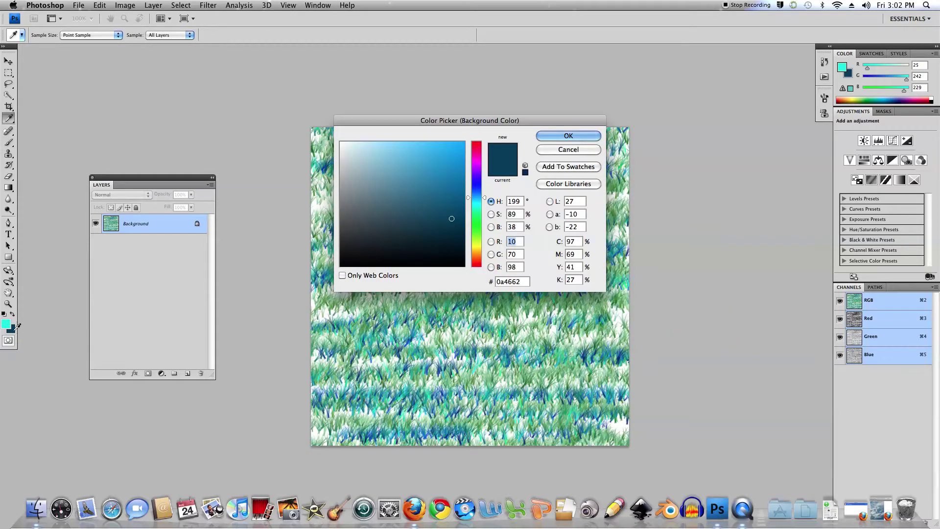
pyautogui.moveTo(485, 199); pyautogui.dragTo(490, 260)
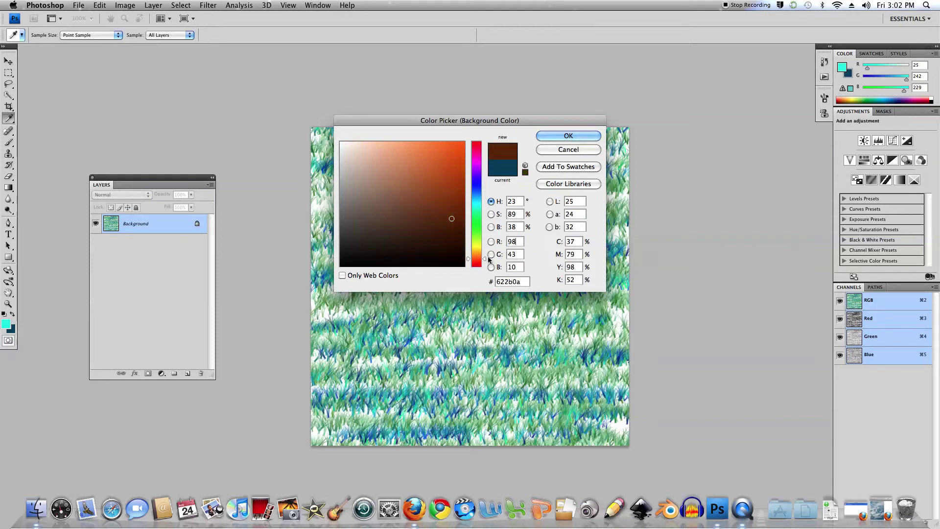
pyautogui.moveTo(459, 167); pyautogui.dragTo(455, 153)
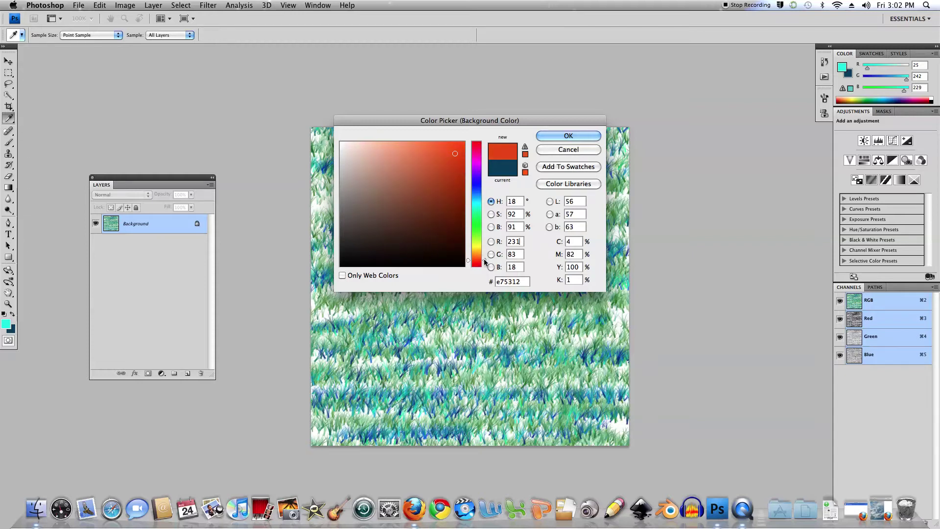
pyautogui.click(451, 166)
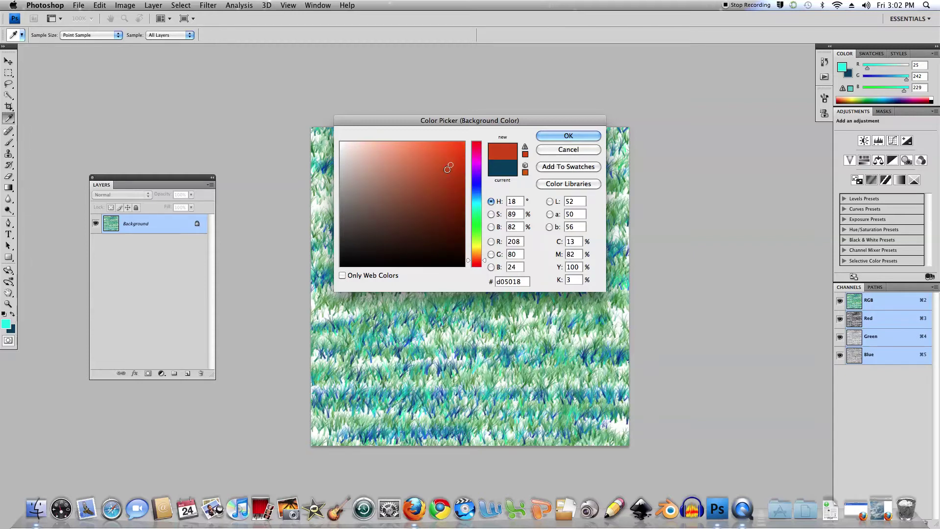
pyautogui.click(540, 139)
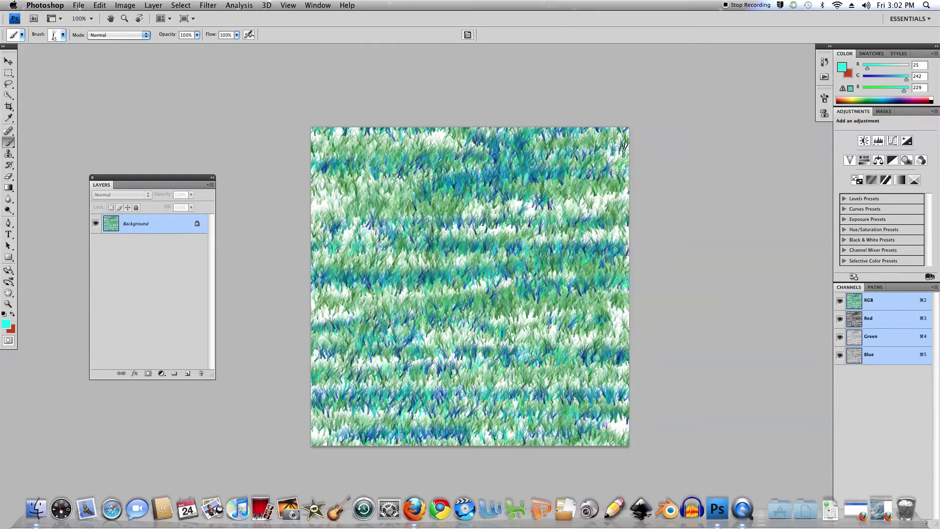
# Paint scattered rows of turquoise and red-orange grass strokes over the whole canvas.
pyautogui.moveTo(472, 149)
pyautogui.mouseDown()
pyautogui.moveTo(445, 156)
pyautogui.moveTo(527, 147)
pyautogui.moveTo(339, 154)
pyautogui.moveTo(410, 148)
pyautogui.moveTo(395, 141)
pyautogui.moveTo(451, 134)
pyautogui.mouseUp()
pyautogui.moveTo(456, 218)
pyautogui.mouseDown()
pyautogui.moveTo(499, 223)
pyautogui.moveTo(555, 208)
pyautogui.moveTo(448, 215)
pyautogui.moveTo(571, 238)
pyautogui.mouseUp()
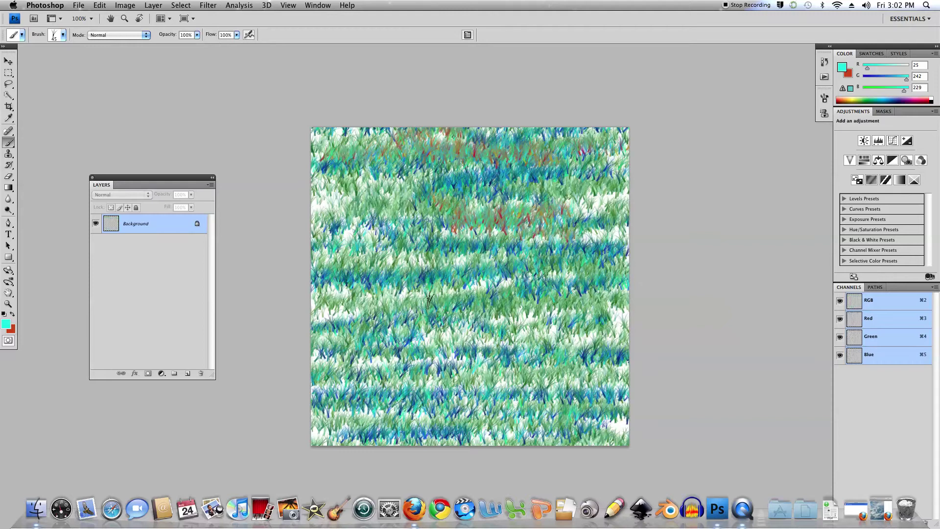
pyautogui.moveTo(417, 291)
pyautogui.mouseDown()
pyautogui.moveTo(682, 296)
pyautogui.moveTo(405, 276)
pyautogui.moveTo(446, 264)
pyautogui.moveTo(463, 272)
pyautogui.moveTo(513, 358)
pyautogui.moveTo(489, 332)
pyautogui.moveTo(507, 339)
pyautogui.moveTo(380, 345)
pyautogui.moveTo(581, 372)
pyautogui.moveTo(458, 368)
pyautogui.moveTo(522, 378)
pyautogui.moveTo(522, 397)
pyautogui.moveTo(567, 398)
pyautogui.moveTo(322, 413)
pyautogui.moveTo(428, 413)
pyautogui.moveTo(282, 411)
pyautogui.moveTo(484, 427)
pyautogui.moveTo(634, 421)
pyautogui.moveTo(587, 423)
pyautogui.mouseUp()
pyautogui.moveTo(347, 254)
pyautogui.mouseDown()
pyautogui.moveTo(321, 259)
pyautogui.moveTo(324, 216)
pyautogui.moveTo(302, 185)
pyautogui.moveTo(585, 188)
pyautogui.mouseUp()
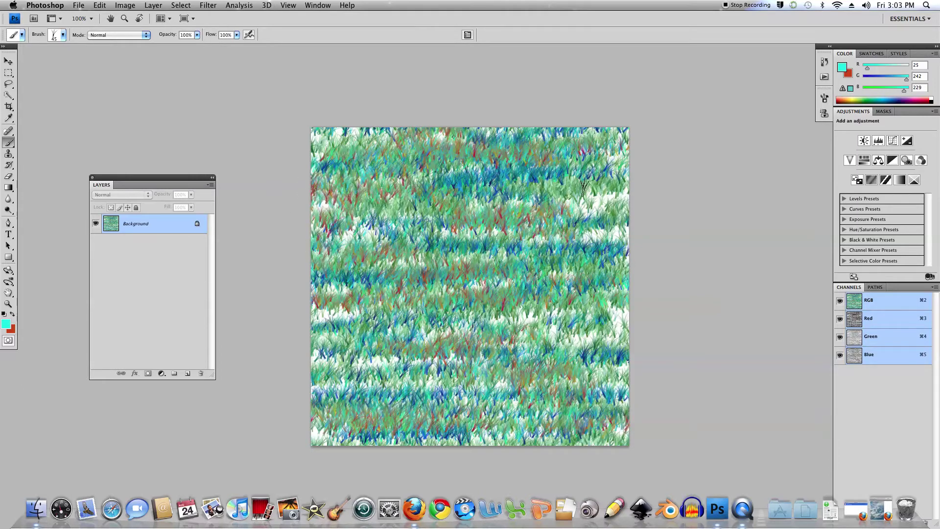
# Change the foreground color to orange #f2a319 and return to the Brush tool.
pyautogui.click(6, 323)
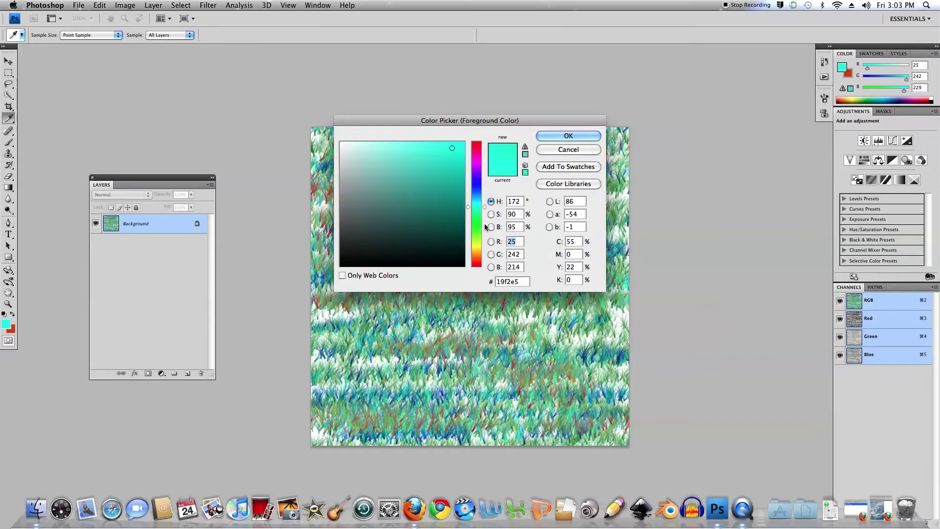
pyautogui.moveTo(485, 204); pyautogui.dragTo(484, 251)
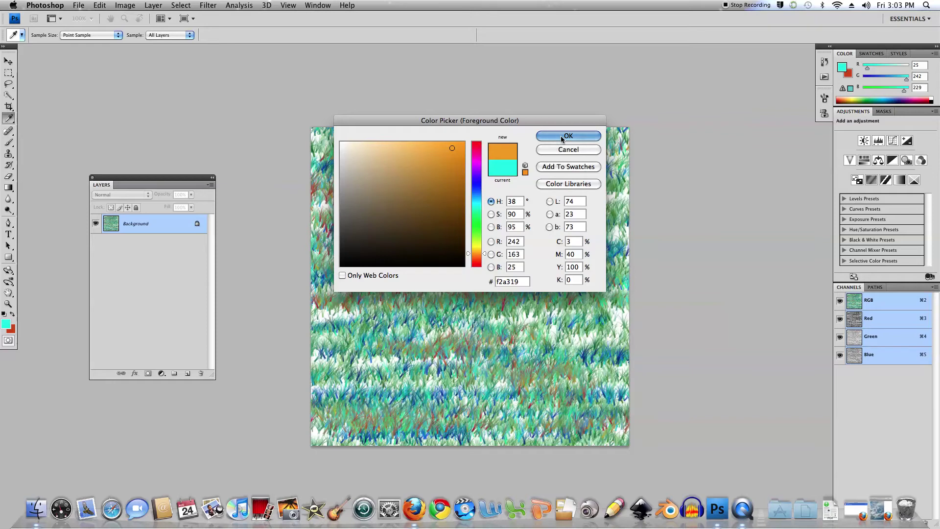
pyautogui.click(562, 139)
pyautogui.press('b')
# Paint short patches of orange and red grass strokes at several spots around the canvas.
pyautogui.moveTo(496, 166); pyautogui.dragTo(317, 164)
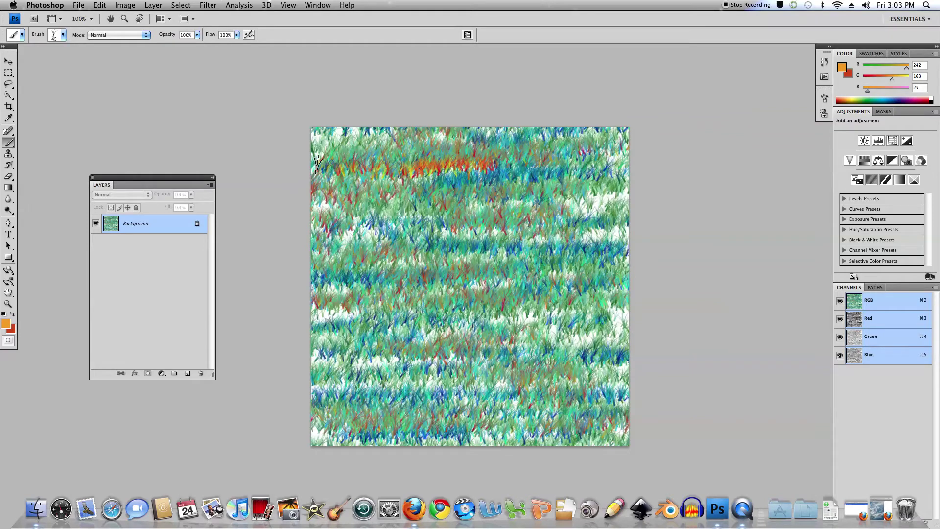
pyautogui.moveTo(396, 258)
pyautogui.mouseDown()
pyautogui.moveTo(548, 264)
pyautogui.moveTo(490, 293)
pyautogui.moveTo(441, 299)
pyautogui.moveTo(571, 335)
pyautogui.moveTo(610, 333)
pyautogui.mouseUp()
pyautogui.moveTo(478, 380); pyautogui.dragTo(355, 394)
pyautogui.moveTo(334, 307); pyautogui.dragTo(315, 315)
pyautogui.moveTo(627, 201)
pyautogui.mouseDown()
pyautogui.moveTo(573, 200)
pyautogui.moveTo(587, 229)
pyautogui.mouseUp()
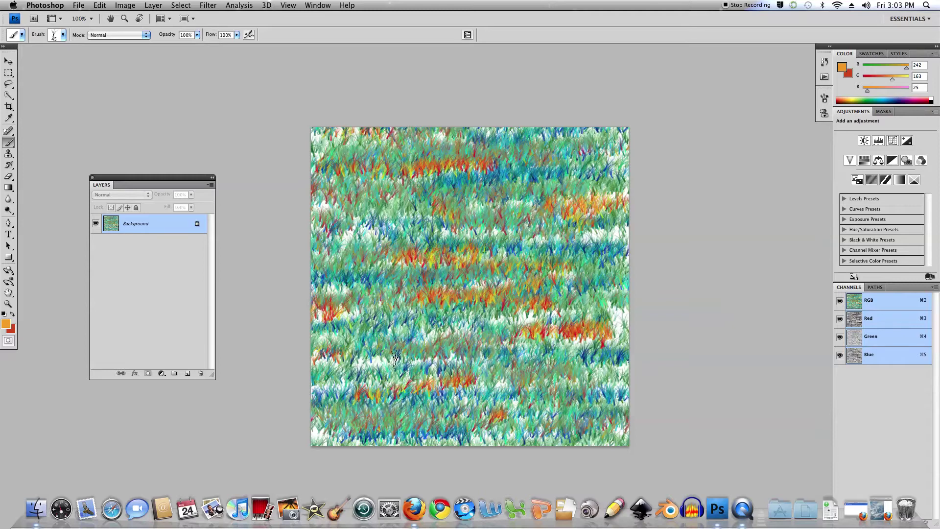
pyautogui.moveTo(318, 433); pyautogui.dragTo(434, 431)
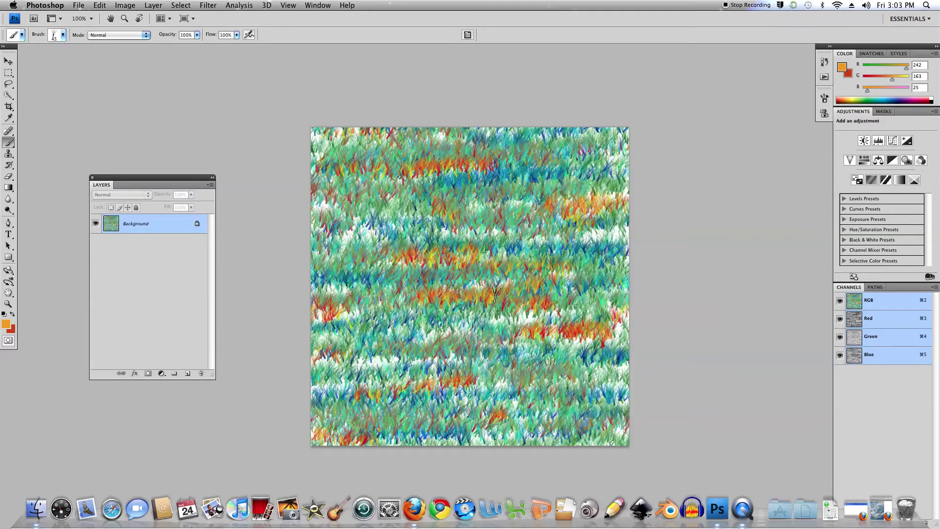
# Apply a Motion Blur to the grass texture with an angle of 0° and a distance of 999 pixels.
pyautogui.click(208, 5)
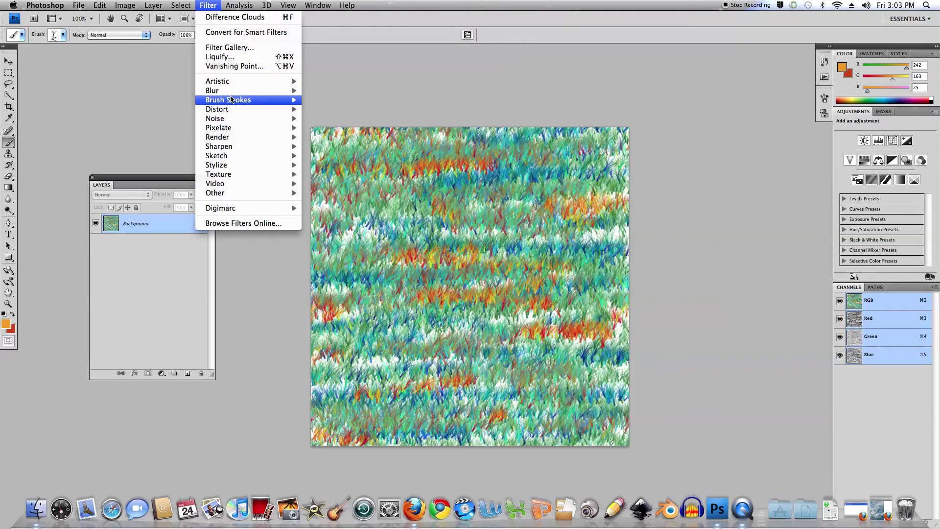
pyautogui.moveTo(234, 91)
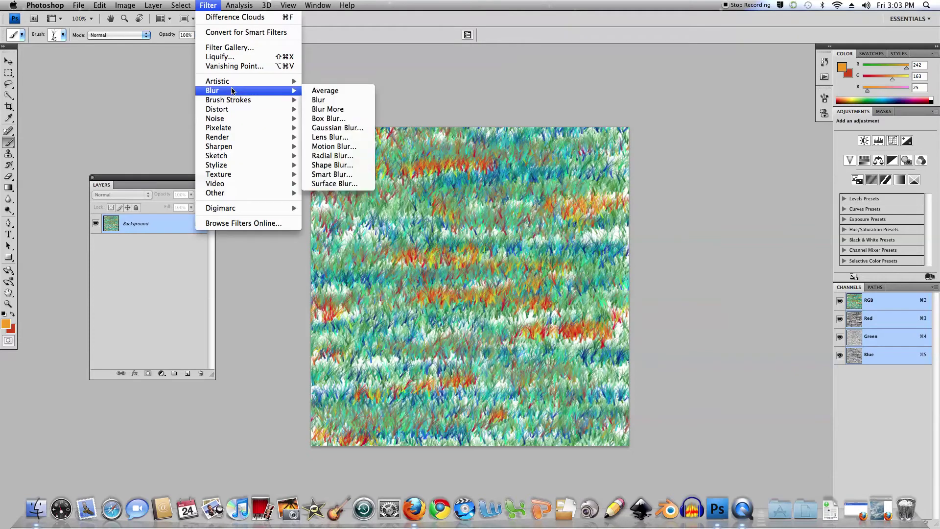
pyautogui.click(337, 149)
pyautogui.moveTo(453, 118); pyautogui.dragTo(671, 88)
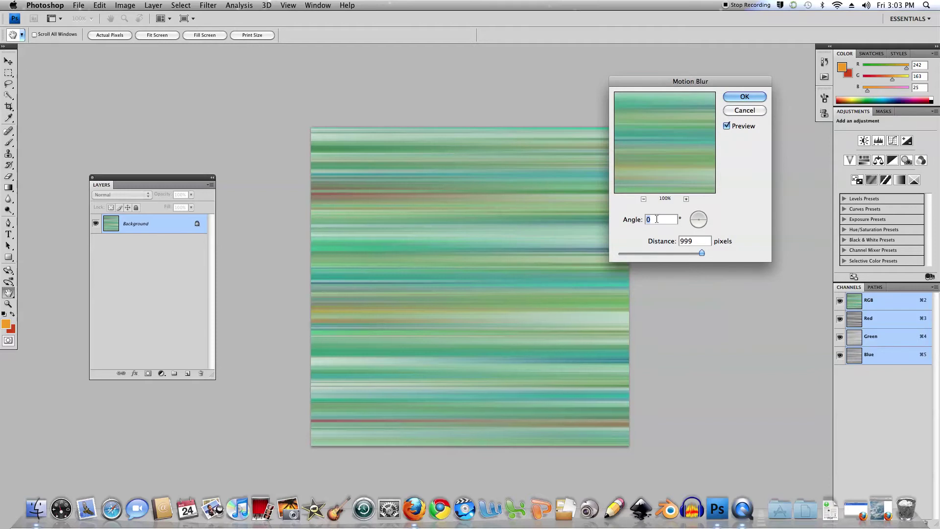
pyautogui.click(702, 253)
pyautogui.click(744, 97)
pyautogui.press('b')
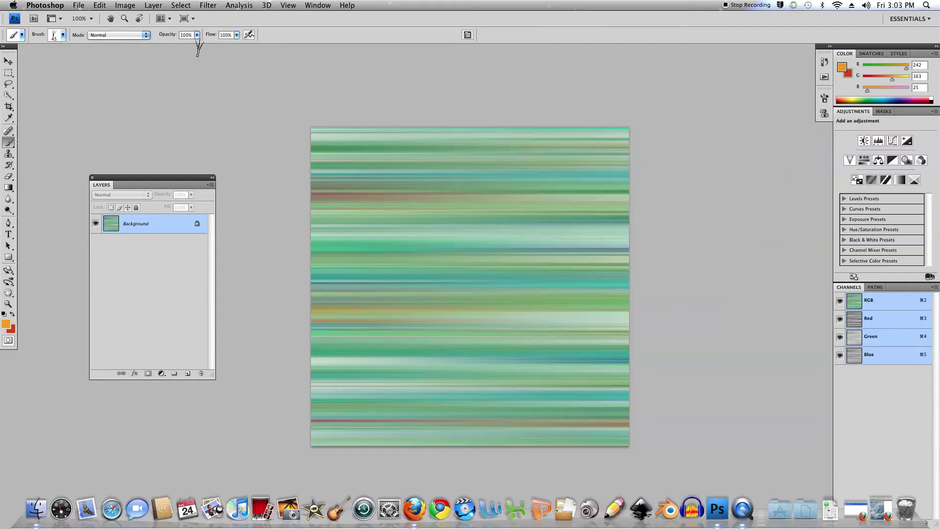
# Reapply the same Motion Blur twice more to smooth the horizontal stripes.
pyautogui.click(208, 6)
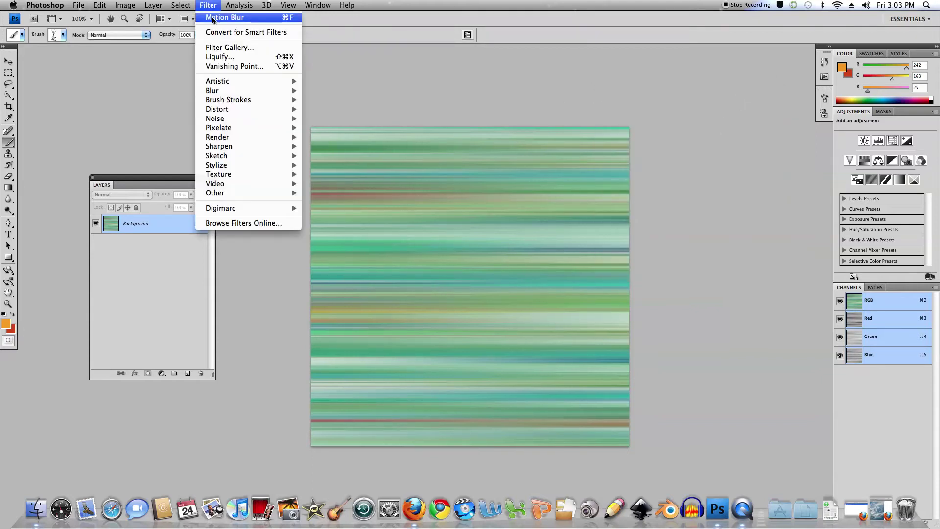
pyautogui.click(213, 19)
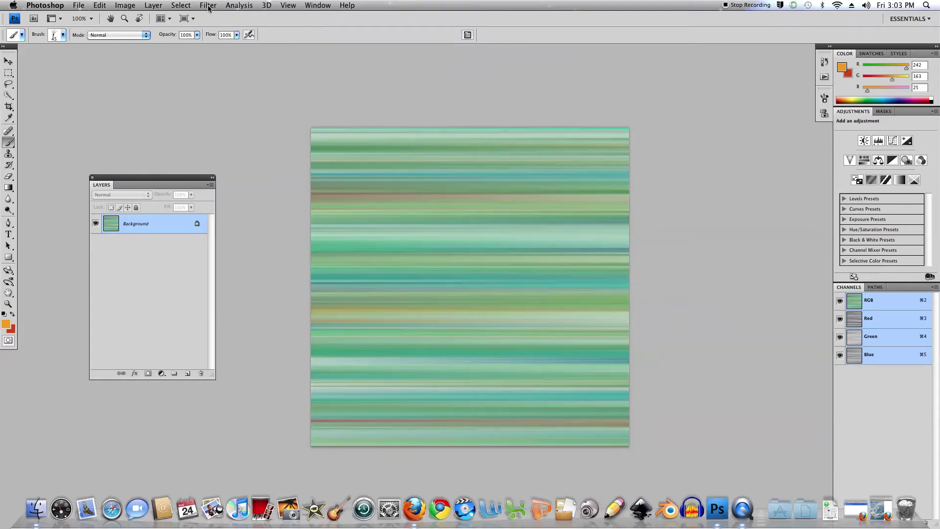
pyautogui.click(207, 6)
pyautogui.click(214, 18)
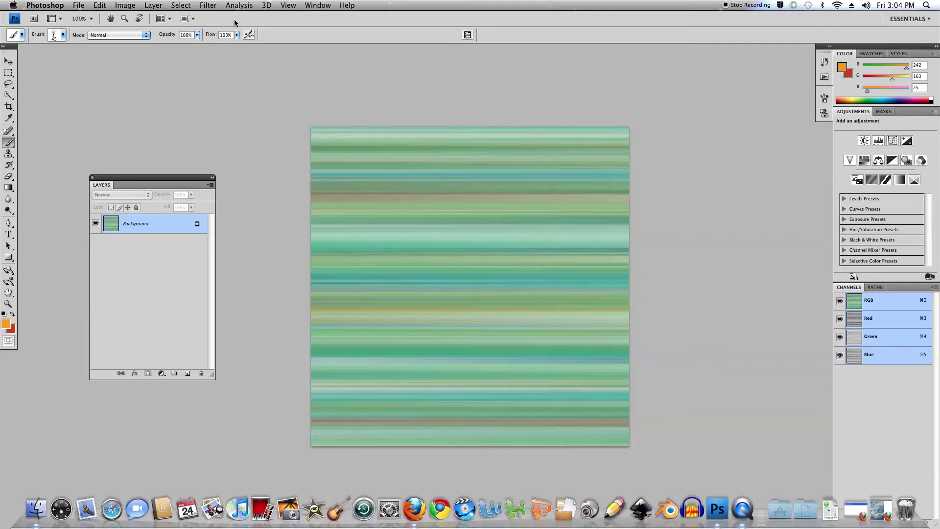
# Apply a sine Wave distortion to the striped texture with 5 generators, wavelength 33 to 999 and amplitude 5 to 6.
pyautogui.click(208, 6)
pyautogui.moveTo(226, 113)
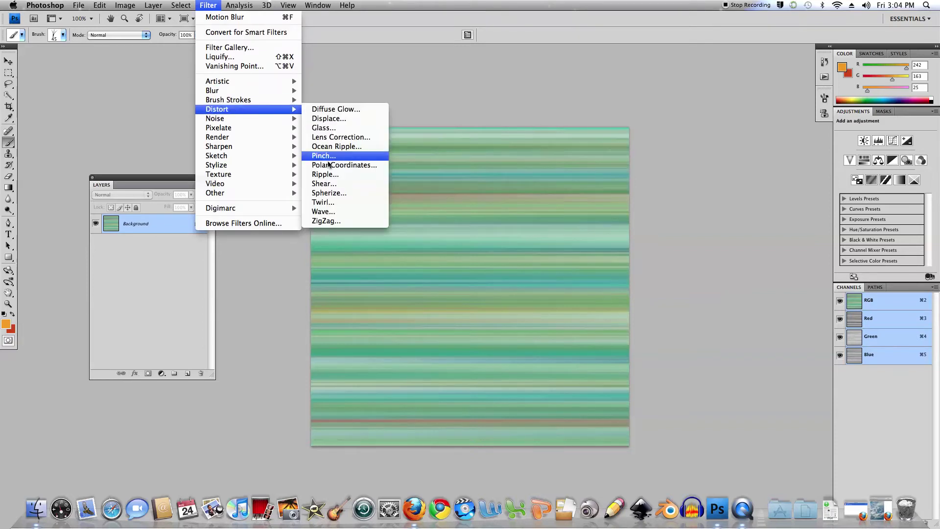
pyautogui.click(330, 212)
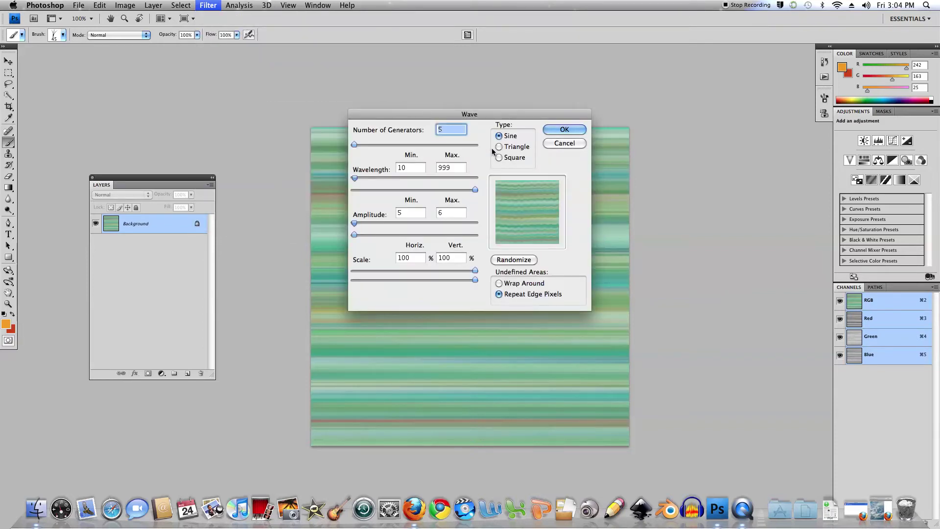
pyautogui.moveTo(414, 118); pyautogui.dragTo(629, 77)
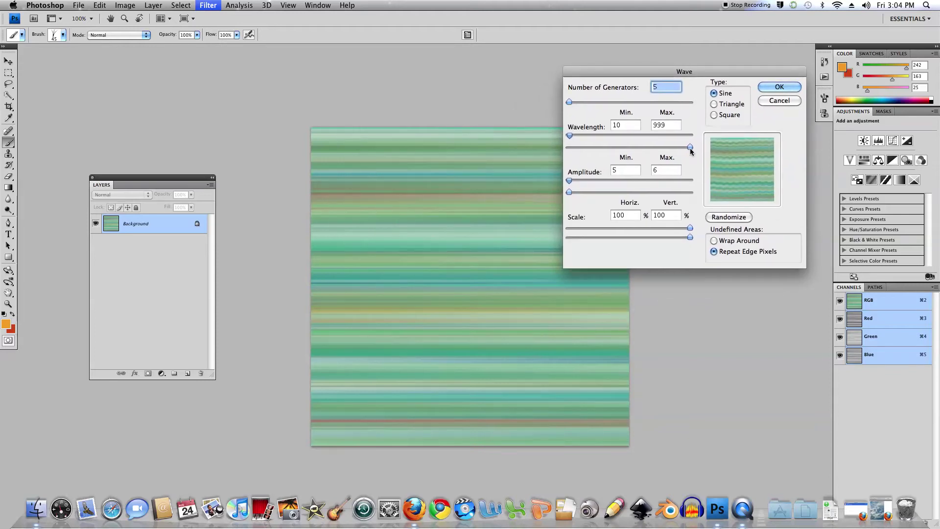
pyautogui.press('Tab')
pyautogui.press('Tab')
pyautogui.moveTo(571, 135); pyautogui.dragTo(575, 137)
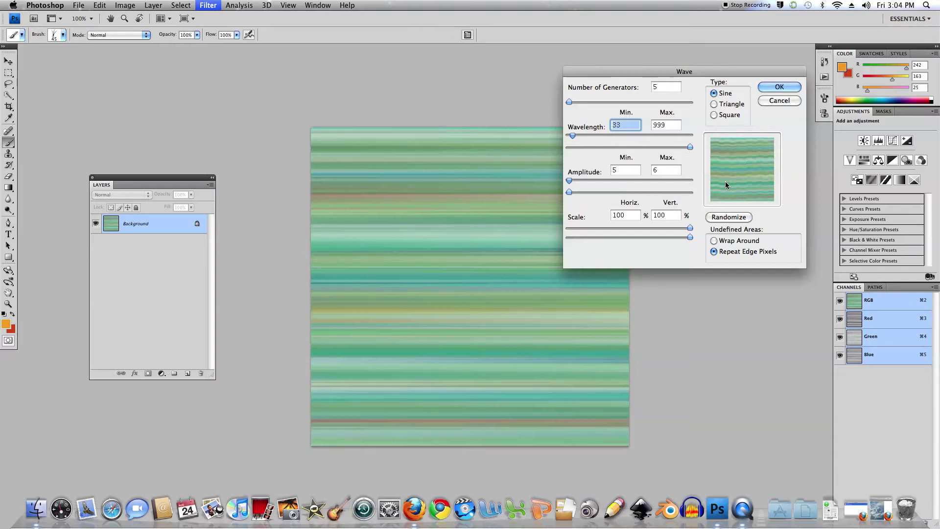
pyautogui.click(782, 88)
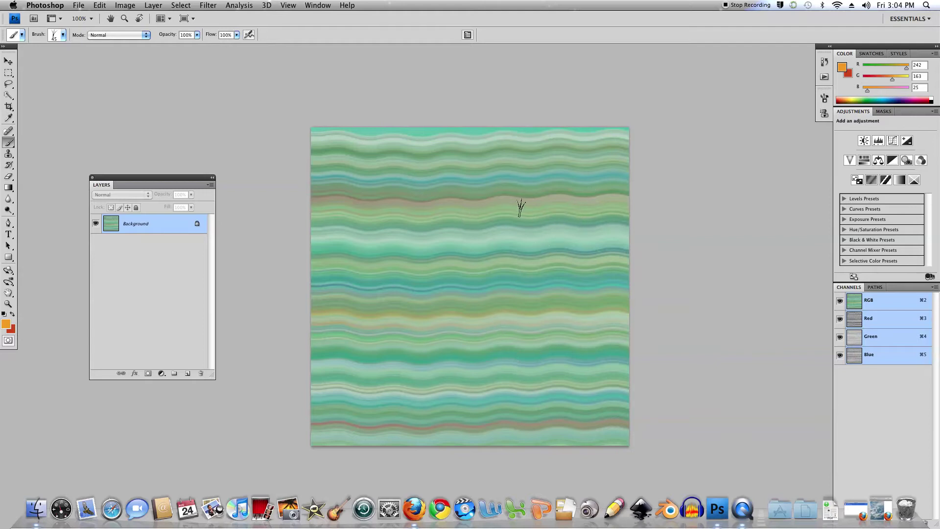
# Open the wavy texture in Liquify at 200% zoom and reduce the warp brush size to 32.
pyautogui.click(209, 5)
pyautogui.click(223, 57)
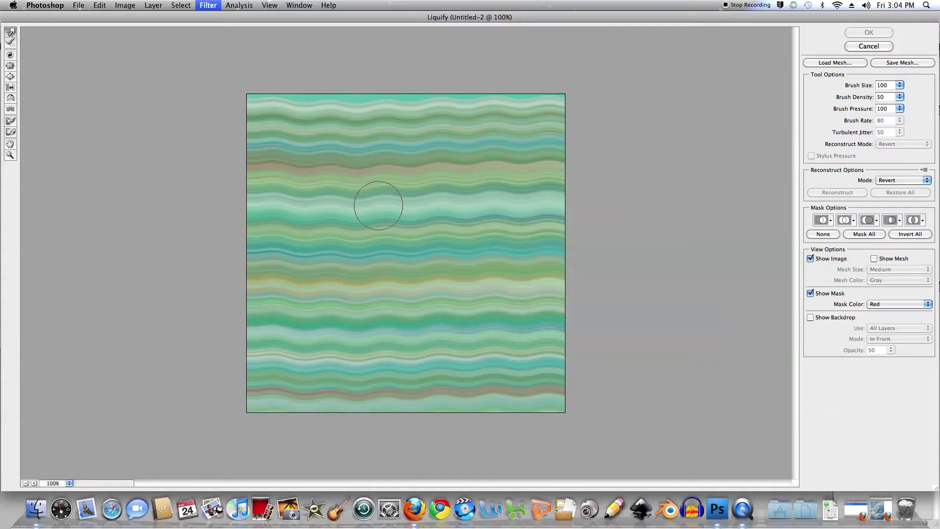
pyautogui.click(390, 200)
pyautogui.press('[')
pyautogui.press('[')
pyautogui.press('[')
pyautogui.press('[')
pyautogui.press('[')
pyautogui.press('[')
pyautogui.press('[')
pyautogui.press('[')
pyautogui.press('[')
pyautogui.press('[')
pyautogui.press('[')
pyautogui.press('[')
pyautogui.press('[')
pyautogui.press('[')
pyautogui.press('[')
pyautogui.press('[')
pyautogui.press('[')
pyautogui.press('[')
pyautogui.press('[')
pyautogui.press('[')
pyautogui.press('[')
pyautogui.press('[')
pyautogui.press('[')
pyautogui.press('[')
pyautogui.press('[')
pyautogui.press('[')
pyautogui.press('[')
pyautogui.press('[')
pyautogui.press('[')
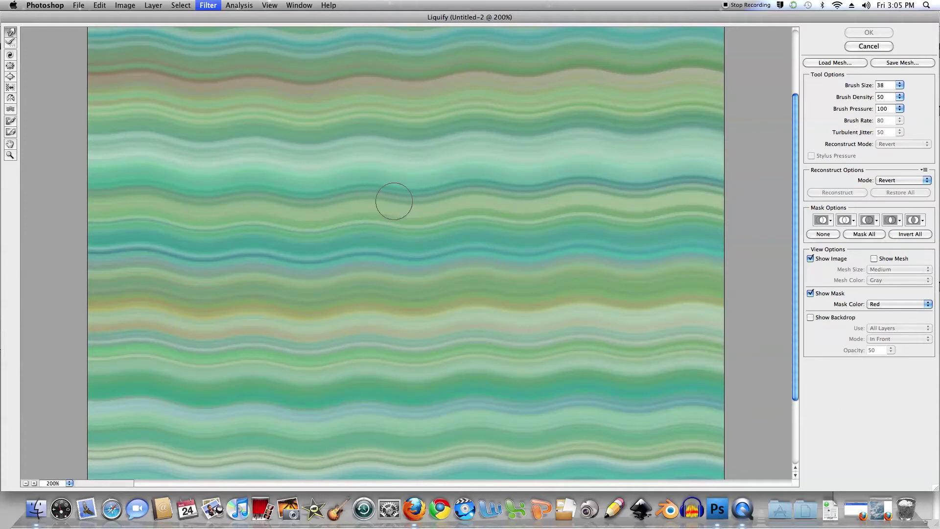
# Smear the blue, olive and yellow stripes across the middle of the texture with the Forward Warp brush.
pyautogui.moveTo(375, 191); pyautogui.dragTo(295, 190)
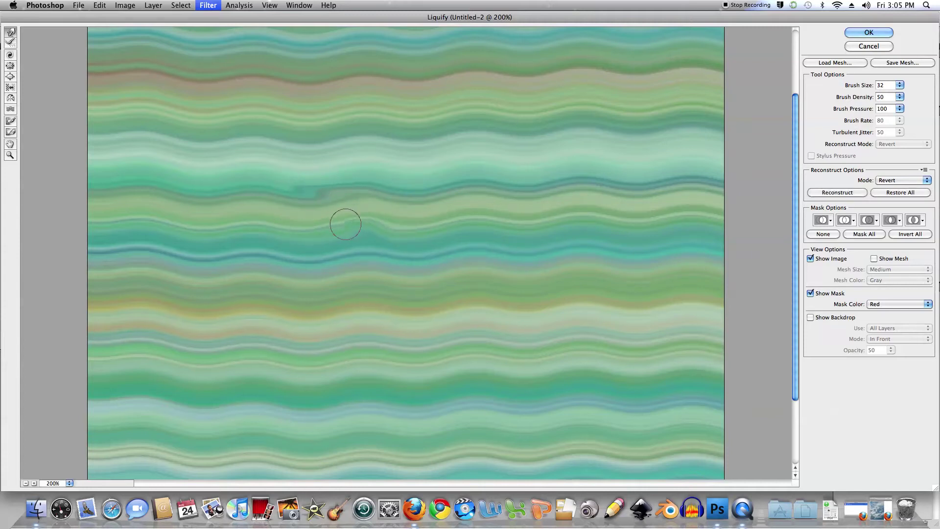
pyautogui.moveTo(268, 226)
pyautogui.mouseDown()
pyautogui.moveTo(184, 230)
pyautogui.moveTo(216, 256)
pyautogui.moveTo(306, 247)
pyautogui.moveTo(285, 250)
pyautogui.moveTo(334, 251)
pyautogui.moveTo(330, 260)
pyautogui.moveTo(354, 262)
pyautogui.moveTo(394, 256)
pyautogui.mouseUp()
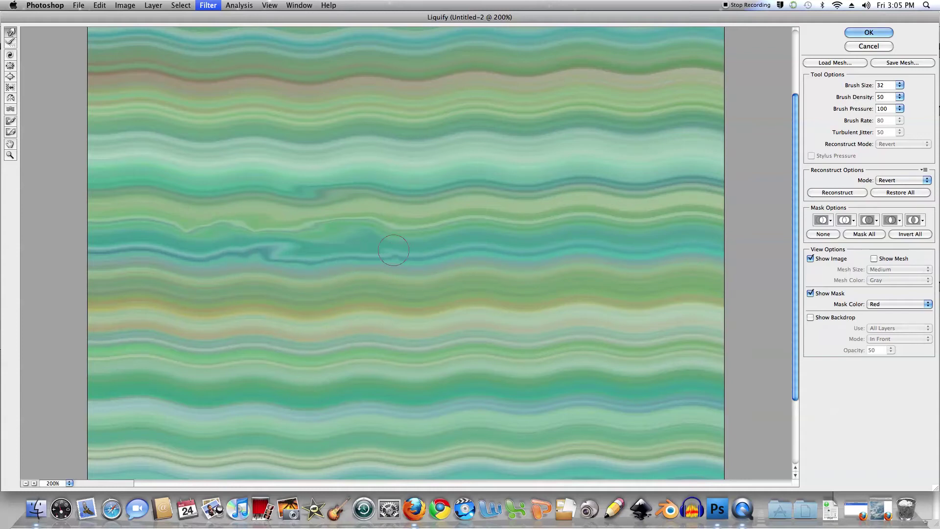
pyautogui.moveTo(497, 242); pyautogui.dragTo(615, 245)
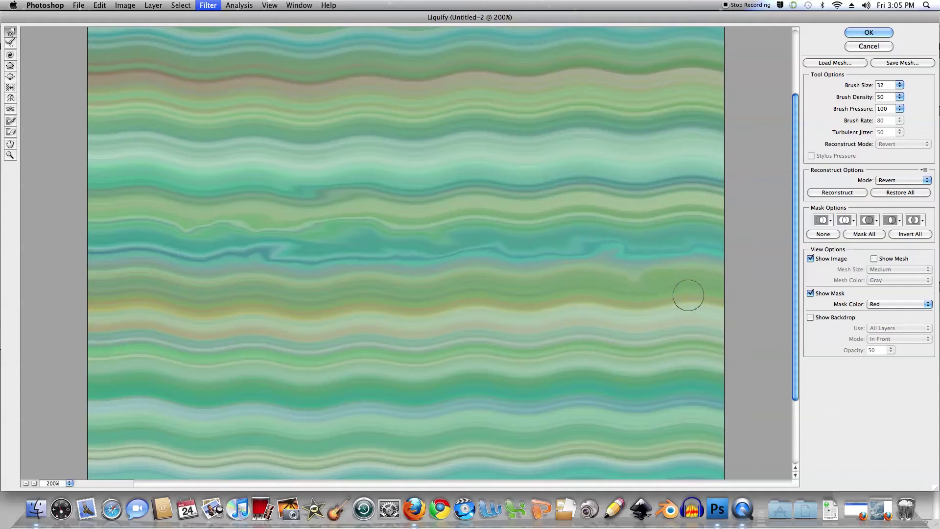
pyautogui.moveTo(674, 299)
pyautogui.mouseDown()
pyautogui.moveTo(624, 300)
pyautogui.moveTo(612, 306)
pyautogui.moveTo(647, 300)
pyautogui.moveTo(616, 317)
pyautogui.moveTo(581, 316)
pyautogui.moveTo(596, 303)
pyautogui.moveTo(538, 318)
pyautogui.moveTo(570, 303)
pyautogui.moveTo(513, 320)
pyautogui.moveTo(475, 314)
pyautogui.moveTo(487, 306)
pyautogui.moveTo(437, 317)
pyautogui.moveTo(464, 300)
pyautogui.moveTo(416, 321)
pyautogui.moveTo(441, 302)
pyautogui.moveTo(490, 296)
pyautogui.moveTo(403, 305)
pyautogui.moveTo(543, 291)
pyautogui.moveTo(431, 296)
pyautogui.moveTo(379, 310)
pyautogui.moveTo(387, 315)
pyautogui.moveTo(411, 309)
pyautogui.moveTo(164, 309)
pyautogui.mouseUp()
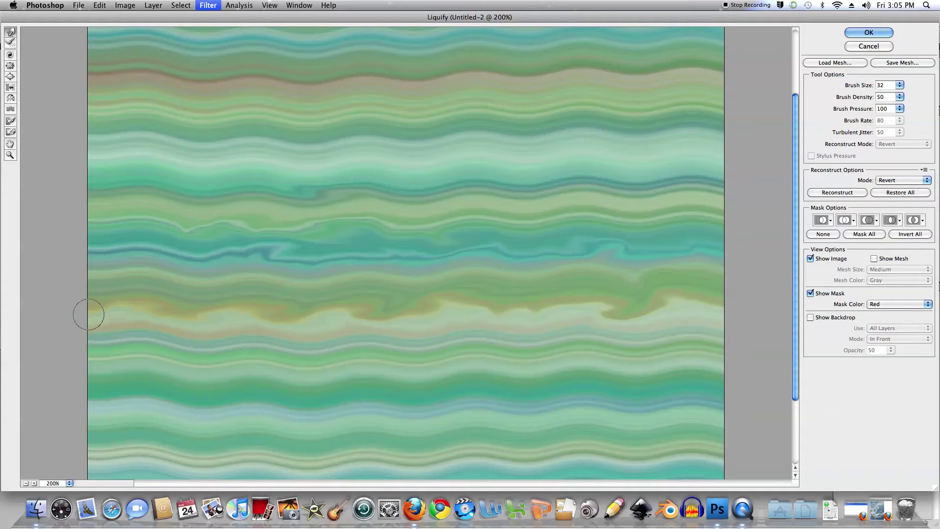
pyautogui.moveTo(83, 278)
pyautogui.mouseDown()
pyautogui.moveTo(123, 284)
pyautogui.moveTo(171, 272)
pyautogui.moveTo(176, 283)
pyautogui.moveTo(206, 285)
pyautogui.moveTo(254, 262)
pyautogui.moveTo(272, 267)
pyautogui.mouseUp()
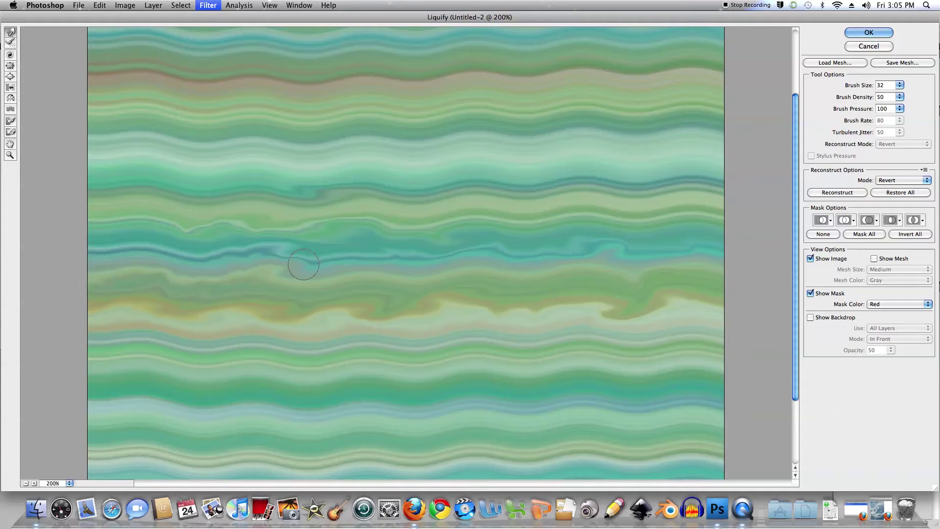
pyautogui.moveTo(330, 266)
pyautogui.mouseDown()
pyautogui.moveTo(340, 282)
pyautogui.moveTo(399, 276)
pyautogui.mouseUp()
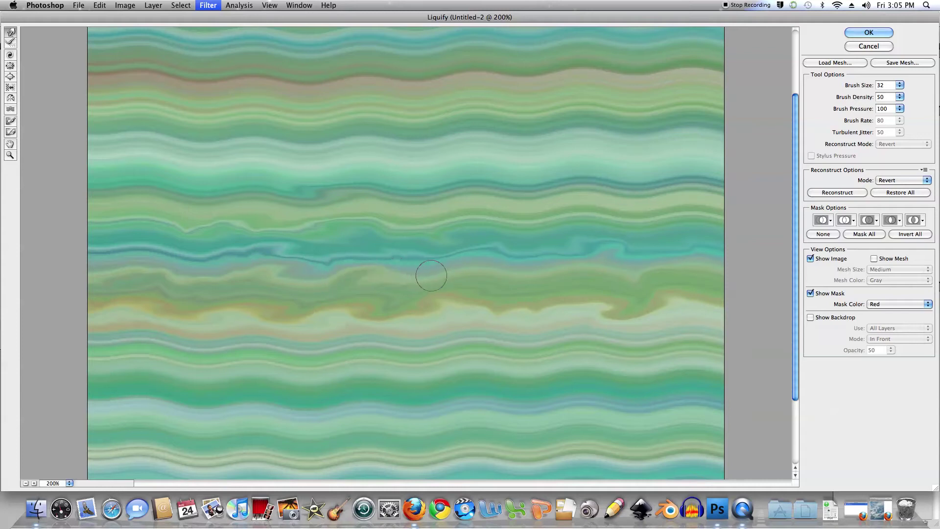
pyautogui.moveTo(548, 264); pyautogui.dragTo(563, 256)
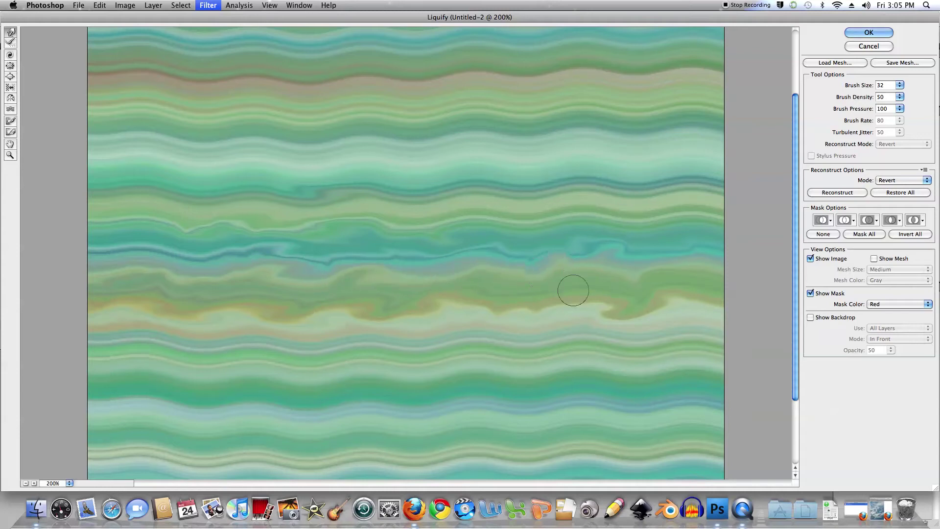
# Warp the dark blue, pale mint and brownish stripes just above the middle into turbulent swirls.
pyautogui.moveTo(595, 210)
pyautogui.mouseDown()
pyautogui.moveTo(455, 227)
pyautogui.moveTo(169, 227)
pyautogui.moveTo(92, 196)
pyautogui.moveTo(135, 197)
pyautogui.moveTo(56, 204)
pyautogui.moveTo(148, 201)
pyautogui.moveTo(157, 191)
pyautogui.moveTo(305, 197)
pyautogui.moveTo(358, 185)
pyautogui.moveTo(708, 174)
pyautogui.mouseUp()
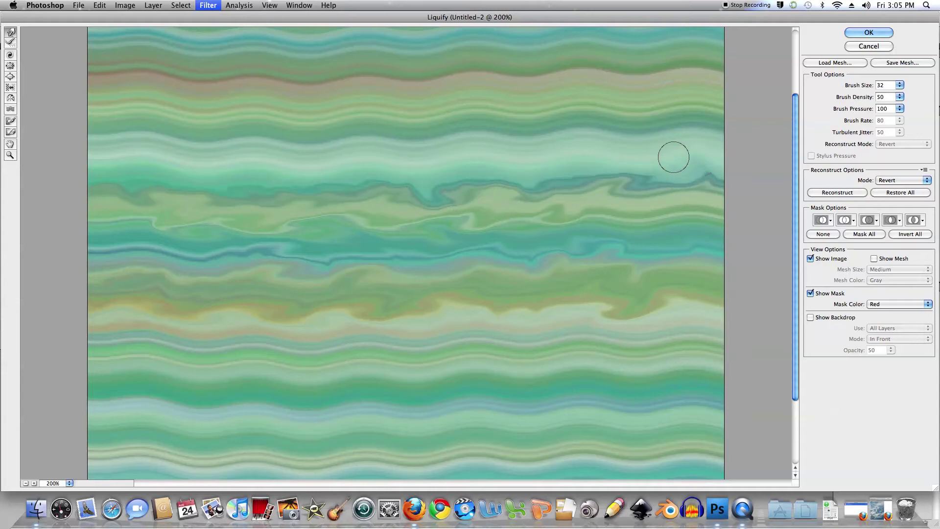
pyautogui.moveTo(534, 167)
pyautogui.mouseDown()
pyautogui.moveTo(401, 148)
pyautogui.moveTo(347, 172)
pyautogui.moveTo(271, 157)
pyautogui.moveTo(121, 167)
pyautogui.moveTo(95, 160)
pyautogui.moveTo(87, 141)
pyautogui.moveTo(107, 144)
pyautogui.moveTo(105, 130)
pyautogui.moveTo(77, 130)
pyautogui.moveTo(253, 155)
pyautogui.moveTo(276, 144)
pyautogui.moveTo(502, 147)
pyautogui.moveTo(523, 132)
pyautogui.moveTo(540, 146)
pyautogui.moveTo(641, 140)
pyautogui.moveTo(707, 133)
pyautogui.moveTo(721, 118)
pyautogui.moveTo(701, 120)
pyautogui.moveTo(734, 112)
pyautogui.moveTo(561, 126)
pyautogui.moveTo(424, 114)
pyautogui.moveTo(160, 123)
pyautogui.moveTo(129, 114)
pyautogui.mouseUp()
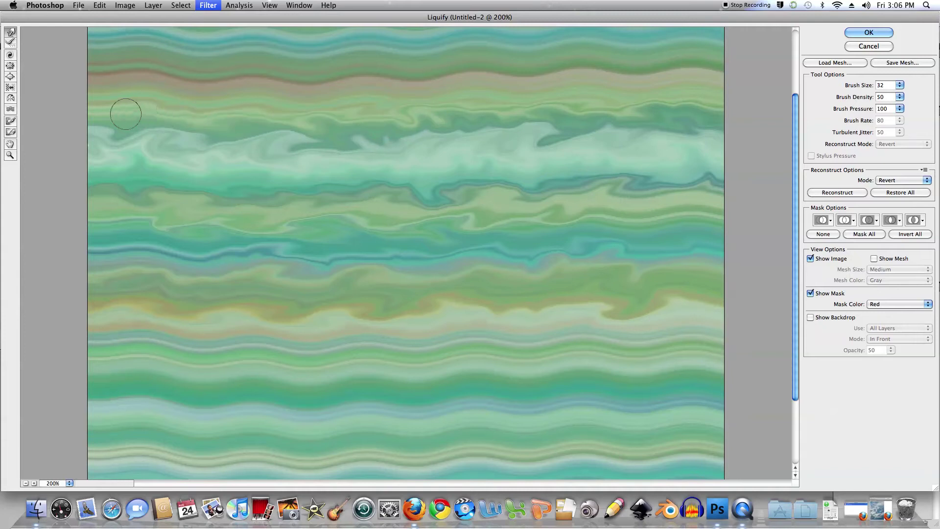
pyautogui.moveTo(286, 81)
pyautogui.mouseDown()
pyautogui.moveTo(256, 65)
pyautogui.moveTo(105, 82)
pyautogui.moveTo(125, 98)
pyautogui.moveTo(149, 98)
pyautogui.moveTo(101, 101)
pyautogui.mouseUp()
pyautogui.moveTo(273, 104)
pyautogui.mouseDown()
pyautogui.moveTo(410, 101)
pyautogui.moveTo(416, 88)
pyautogui.moveTo(330, 90)
pyautogui.moveTo(435, 84)
pyautogui.mouseUp()
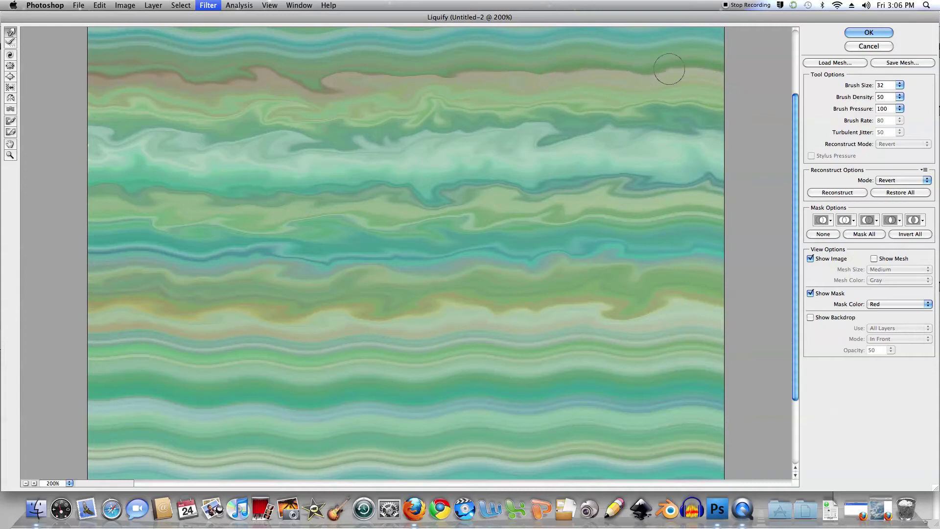
# Warp the stripes in the uppermost part of the texture, from the blue band up to the pale band.
pyautogui.moveTo(538, 100)
pyautogui.mouseDown()
pyautogui.moveTo(528, 137)
pyautogui.moveTo(542, 237)
pyautogui.mouseUp()
pyautogui.moveTo(685, 148)
pyautogui.mouseDown()
pyautogui.moveTo(676, 125)
pyautogui.moveTo(656, 135)
pyautogui.moveTo(571, 135)
pyautogui.moveTo(542, 150)
pyautogui.moveTo(515, 129)
pyautogui.moveTo(513, 138)
pyautogui.moveTo(420, 142)
pyautogui.moveTo(393, 131)
pyautogui.moveTo(303, 142)
pyautogui.mouseUp()
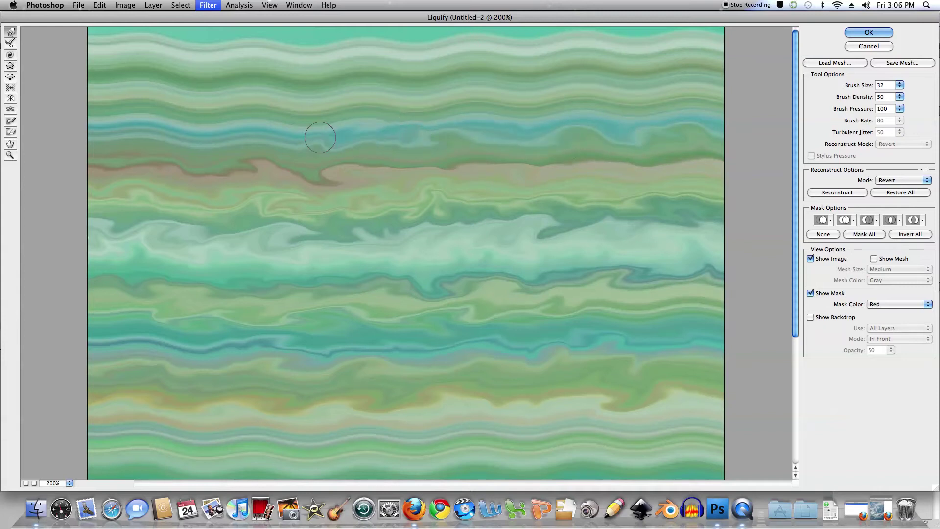
pyautogui.moveTo(244, 136); pyautogui.dragTo(192, 142)
pyautogui.moveTo(108, 148)
pyautogui.mouseDown()
pyautogui.moveTo(124, 124)
pyautogui.moveTo(101, 110)
pyautogui.moveTo(166, 104)
pyautogui.moveTo(121, 105)
pyautogui.moveTo(363, 118)
pyautogui.moveTo(521, 104)
pyautogui.moveTo(638, 115)
pyautogui.moveTo(710, 100)
pyautogui.moveTo(652, 78)
pyautogui.moveTo(683, 82)
pyautogui.moveTo(720, 70)
pyautogui.moveTo(562, 63)
pyautogui.moveTo(414, 80)
pyautogui.moveTo(105, 73)
pyautogui.mouseUp()
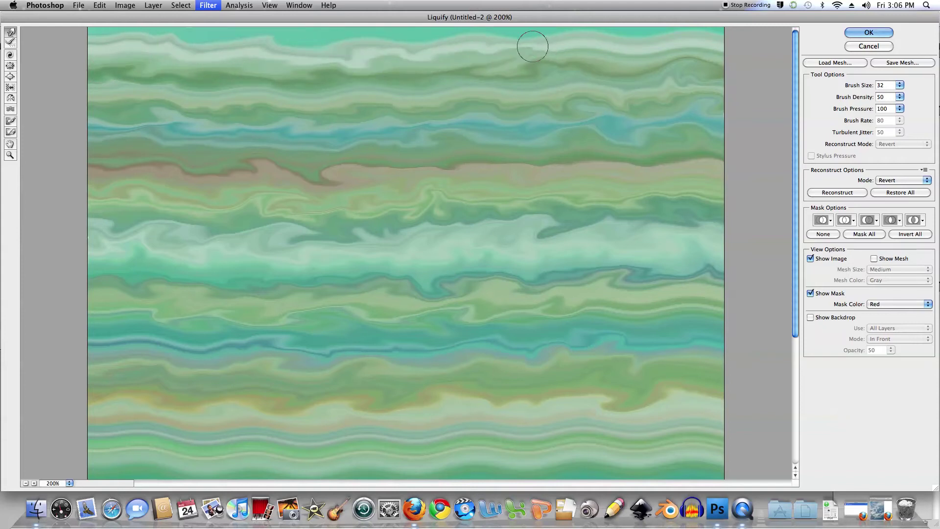
# Warp the stripes in the lower half of the texture, from the gray-green band down to the red stripe.
pyautogui.moveTo(522, 294); pyautogui.dragTo(528, 210)
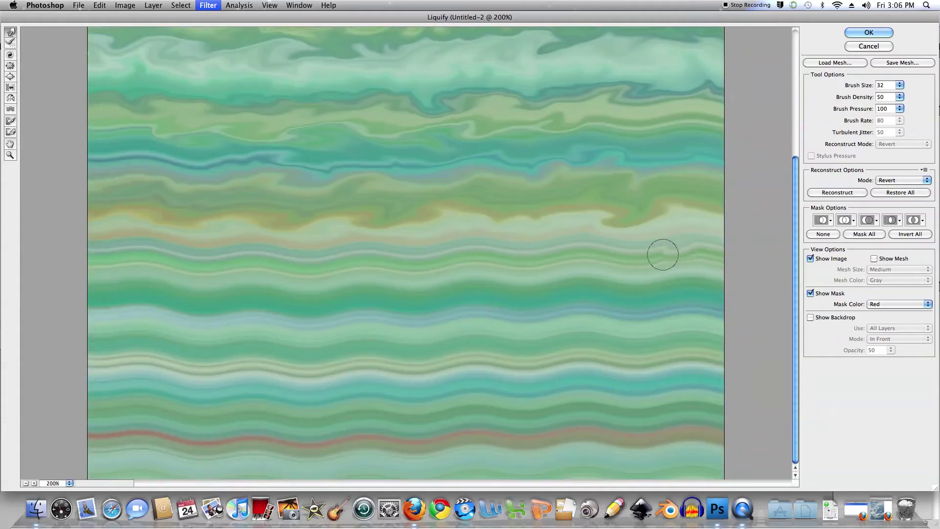
pyautogui.moveTo(686, 233)
pyautogui.mouseDown()
pyautogui.moveTo(620, 247)
pyautogui.moveTo(588, 229)
pyautogui.moveTo(503, 239)
pyautogui.moveTo(433, 267)
pyautogui.moveTo(111, 262)
pyautogui.mouseUp()
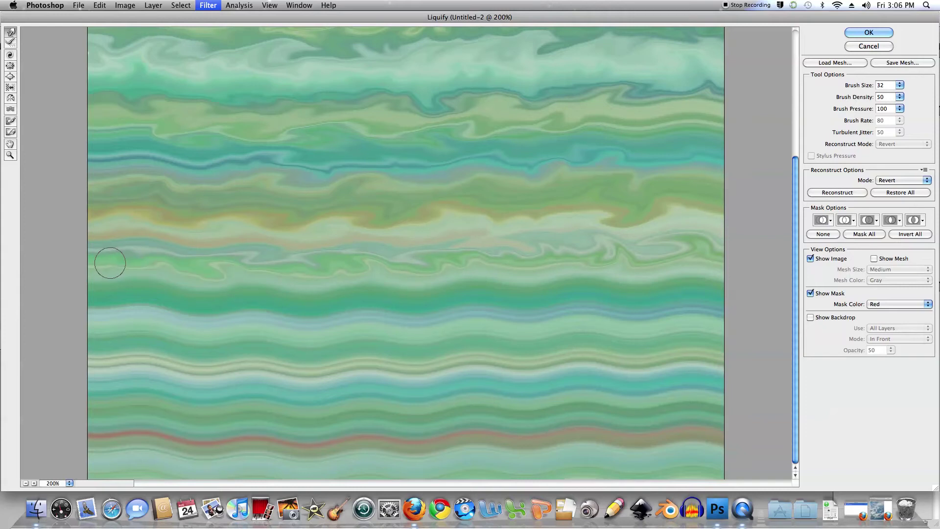
pyautogui.moveTo(129, 299)
pyautogui.mouseDown()
pyautogui.moveTo(157, 315)
pyautogui.moveTo(221, 321)
pyautogui.moveTo(435, 310)
pyautogui.moveTo(706, 312)
pyautogui.mouseUp()
pyautogui.moveTo(687, 354)
pyautogui.mouseDown()
pyautogui.moveTo(579, 359)
pyautogui.moveTo(594, 335)
pyautogui.moveTo(551, 325)
pyautogui.moveTo(504, 344)
pyautogui.moveTo(394, 342)
pyautogui.moveTo(399, 361)
pyautogui.moveTo(346, 364)
pyautogui.moveTo(293, 383)
pyautogui.moveTo(245, 383)
pyautogui.moveTo(166, 357)
pyautogui.moveTo(117, 367)
pyautogui.moveTo(116, 406)
pyautogui.moveTo(132, 393)
pyautogui.moveTo(181, 411)
pyautogui.moveTo(65, 392)
pyautogui.moveTo(165, 415)
pyautogui.moveTo(360, 420)
pyautogui.moveTo(437, 420)
pyautogui.moveTo(517, 395)
pyautogui.moveTo(727, 392)
pyautogui.moveTo(618, 400)
pyautogui.mouseUp()
pyautogui.moveTo(664, 432)
pyautogui.mouseDown()
pyautogui.moveTo(545, 458)
pyautogui.moveTo(378, 438)
pyautogui.moveTo(321, 446)
pyautogui.mouseUp()
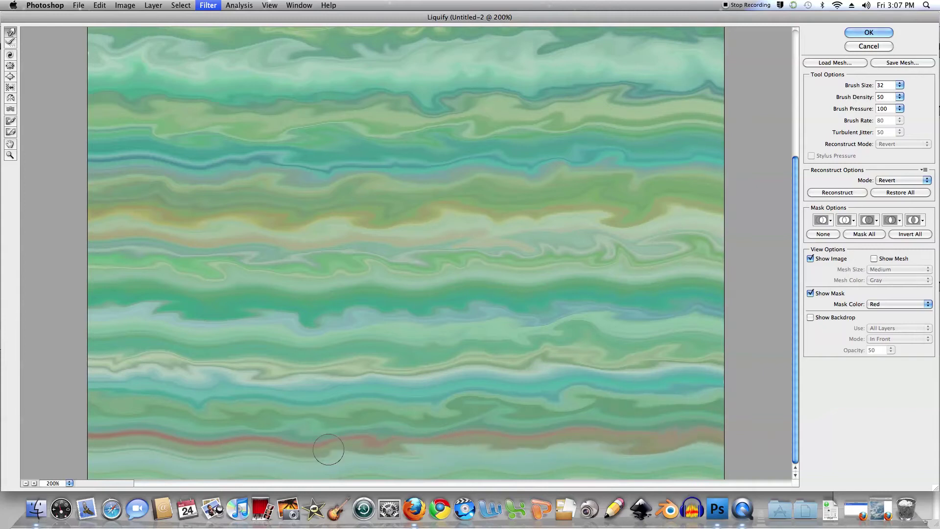
pyautogui.moveTo(229, 447); pyautogui.dragTo(109, 440)
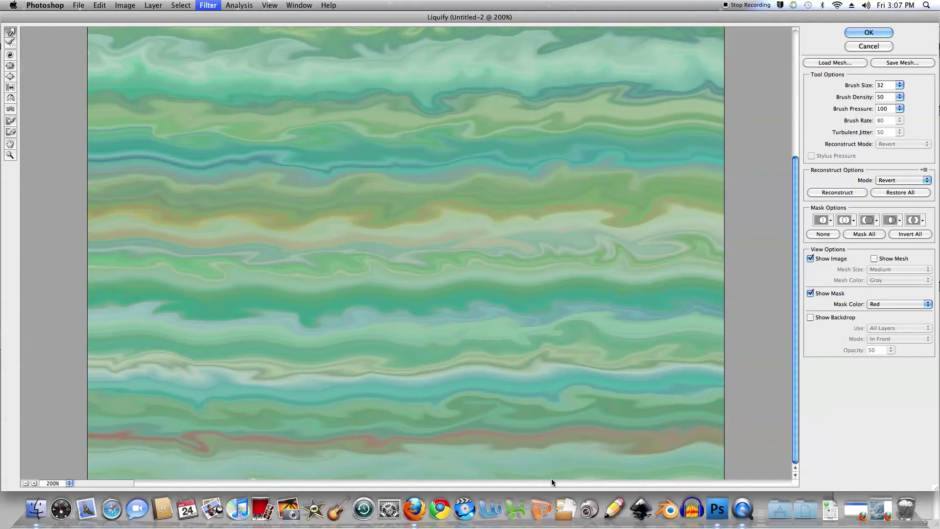
# Enlarge the warp brush to size 74 and swirl a large oval storm into the olive band near the center.
pyautogui.press(']')
pyautogui.press(']')
pyautogui.press(']')
pyautogui.press(']')
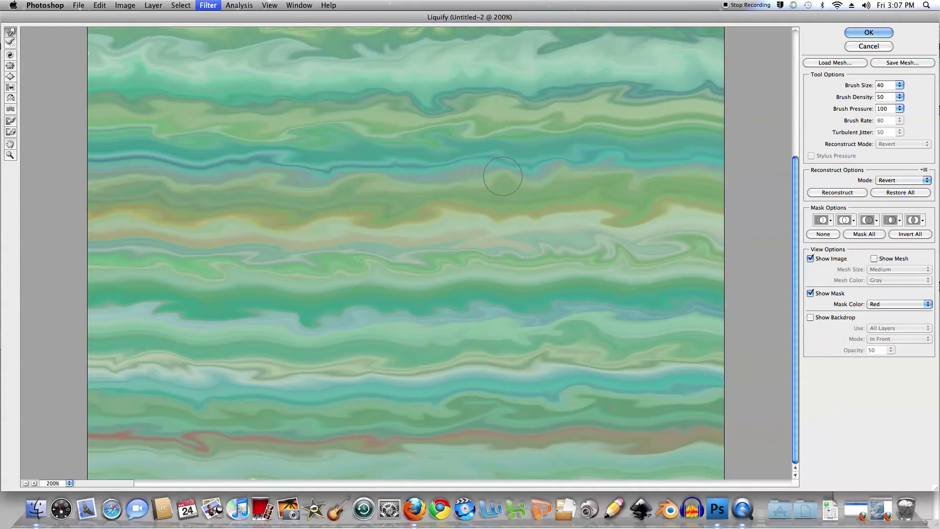
pyautogui.press(']')
pyautogui.press(']')
pyautogui.press(']')
pyautogui.press(']')
pyautogui.press(']')
pyautogui.press(']')
pyautogui.press(']')
pyautogui.press(']')
pyautogui.press(']')
pyautogui.press(']')
pyautogui.press(']')
pyautogui.press(']')
pyautogui.press(']')
pyautogui.press(']')
pyautogui.press(']')
pyautogui.press(']')
pyautogui.press(']')
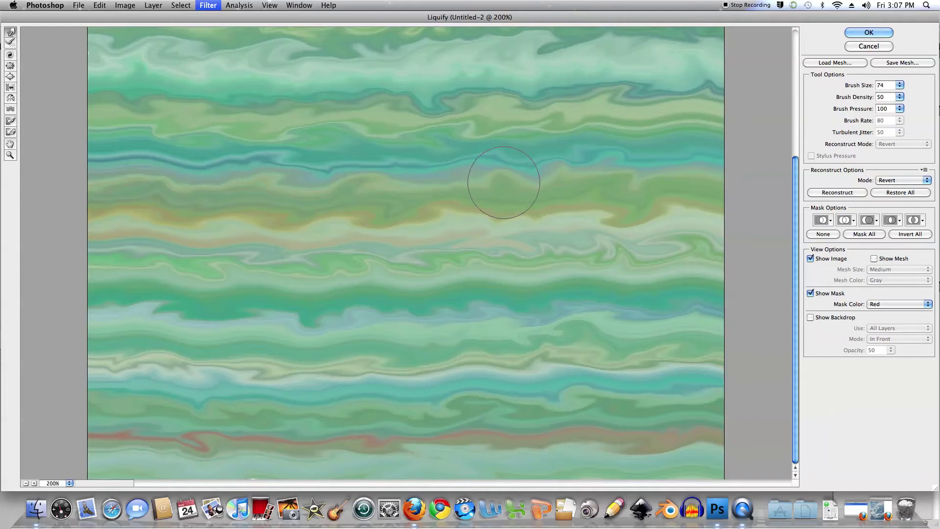
pyautogui.moveTo(481, 177)
pyautogui.mouseDown()
pyautogui.moveTo(496, 200)
pyautogui.moveTo(508, 179)
pyautogui.moveTo(491, 172)
pyautogui.moveTo(471, 188)
pyautogui.moveTo(484, 204)
pyautogui.moveTo(517, 205)
pyautogui.moveTo(537, 186)
pyautogui.moveTo(517, 166)
pyautogui.moveTo(479, 168)
pyautogui.moveTo(469, 190)
pyautogui.moveTo(497, 202)
pyautogui.moveTo(526, 199)
pyautogui.moveTo(546, 182)
pyautogui.moveTo(502, 158)
pyautogui.moveTo(465, 180)
pyautogui.moveTo(466, 191)
pyautogui.moveTo(498, 204)
pyautogui.moveTo(521, 199)
pyautogui.moveTo(511, 178)
pyautogui.moveTo(453, 178)
pyautogui.mouseUp()
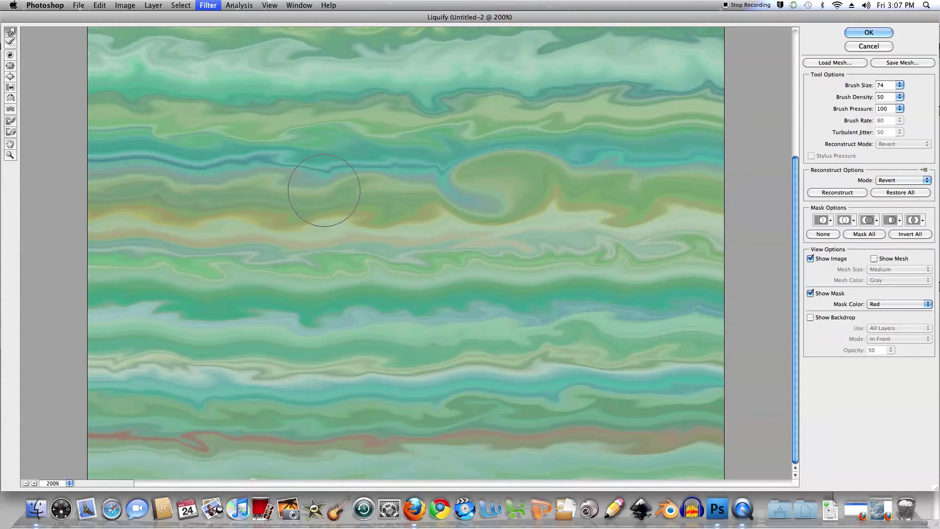
# Reduce the brush to size 10, add fine squiggles to the thin dark blue stripe, and apply the Liquify changes.
pyautogui.press('[')
pyautogui.press('[')
pyautogui.press('[')
pyautogui.press('[')
pyautogui.press('[')
pyautogui.press('[')
pyautogui.press('[')
pyautogui.press('[')
pyautogui.press('[')
pyautogui.press('[')
pyautogui.press('[')
pyautogui.press('[')
pyautogui.press('[')
pyautogui.press('[')
pyautogui.press('[')
pyautogui.press('[')
pyautogui.press('[')
pyautogui.press('[')
pyautogui.press('[')
pyautogui.press('[')
pyautogui.press('[')
pyautogui.press('[')
pyautogui.press('[')
pyautogui.press('[')
pyautogui.press('[')
pyautogui.press('[')
pyautogui.press('[')
pyautogui.moveTo(173, 158)
pyautogui.mouseDown()
pyautogui.moveTo(188, 172)
pyautogui.moveTo(165, 157)
pyautogui.moveTo(125, 157)
pyautogui.mouseUp()
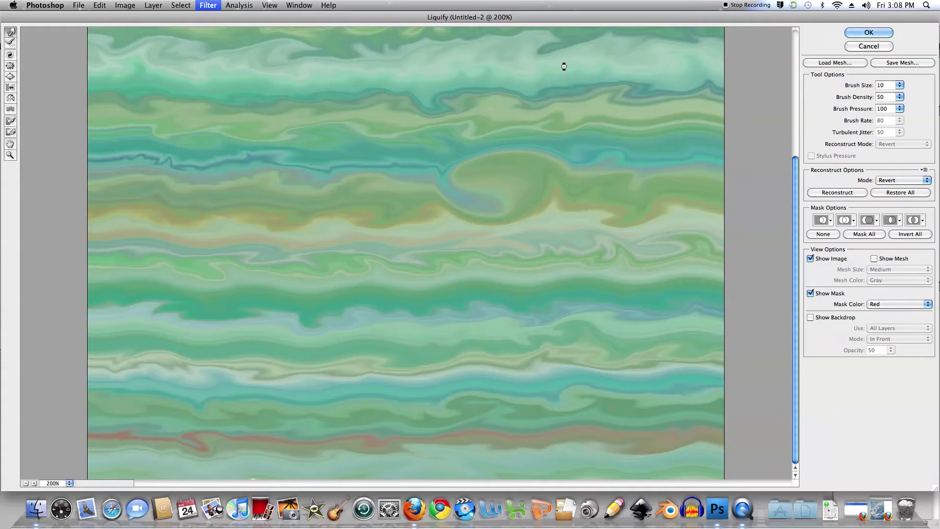
pyautogui.press('Return')
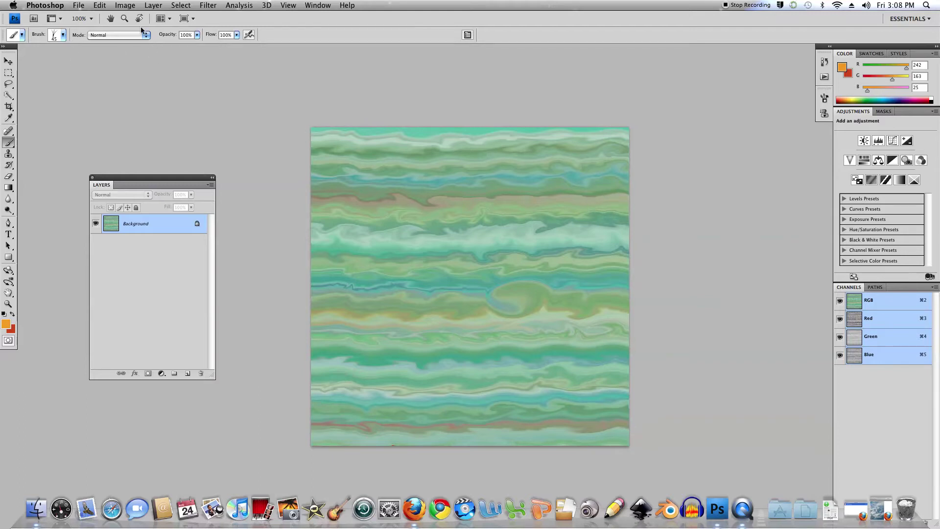
# Select a large circle spanning nearly the whole texture with the Elliptical Marquee tool and center it on the canvas.
pyautogui.click(9, 73)
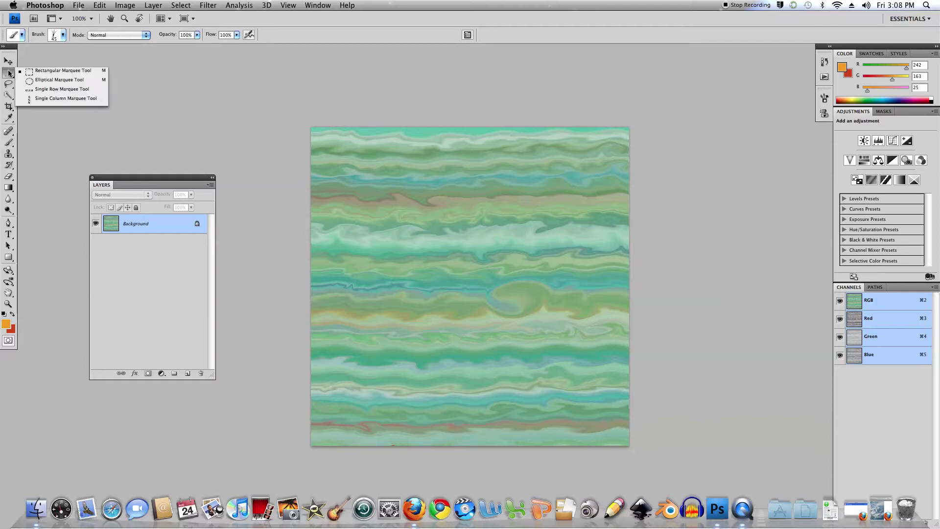
pyautogui.click(32, 81)
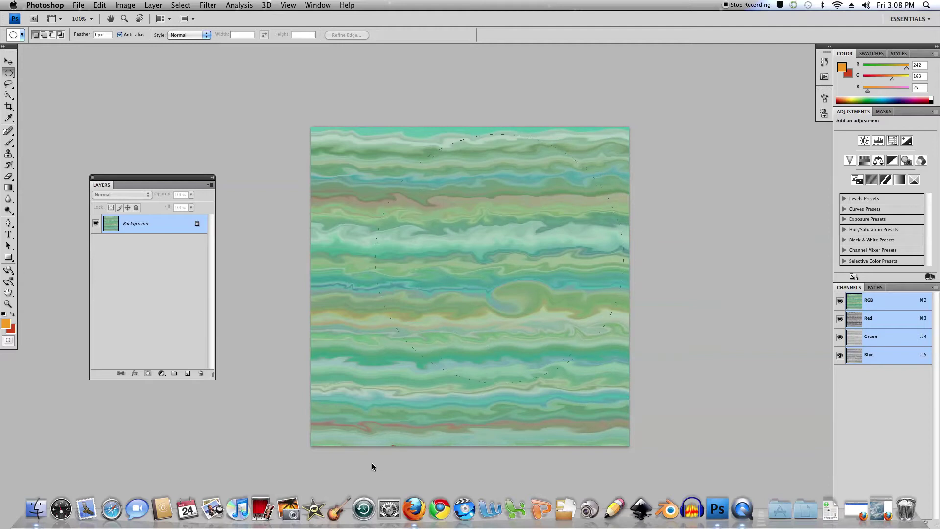
pyautogui.scroll(-5, 339, 378)
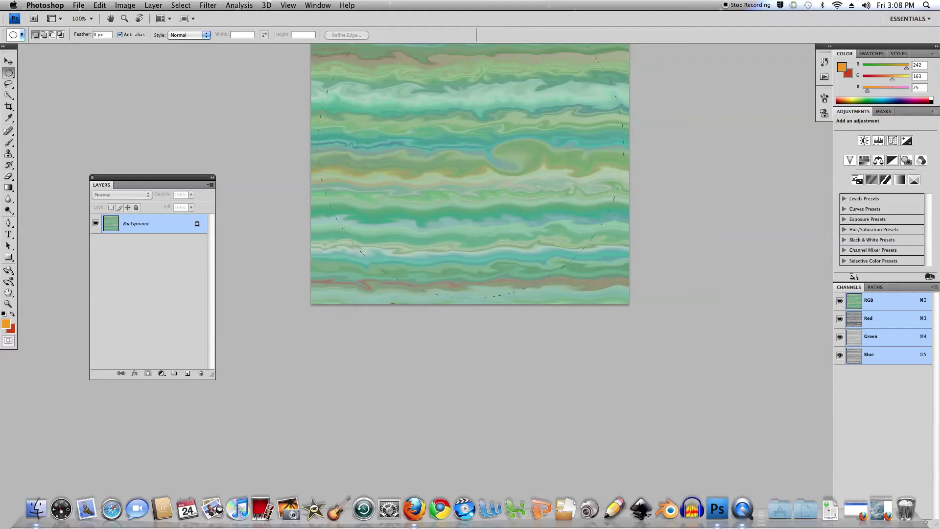
pyautogui.press('super+z')
pyautogui.moveTo(499, 188); pyautogui.dragTo(491, 266)
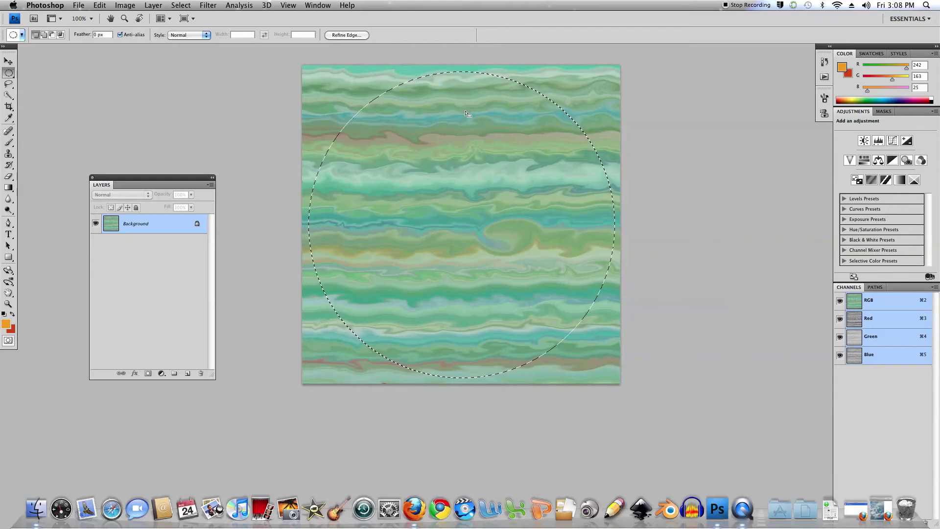
# Apply the Spherize filter to the circular selection with an amount of 100% in Normal mode.
pyautogui.click(208, 6)
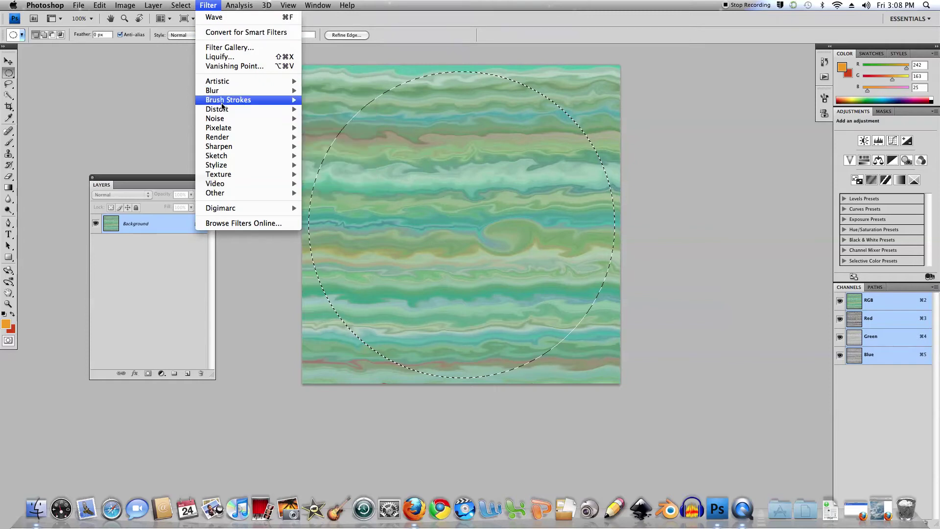
pyautogui.moveTo(223, 111)
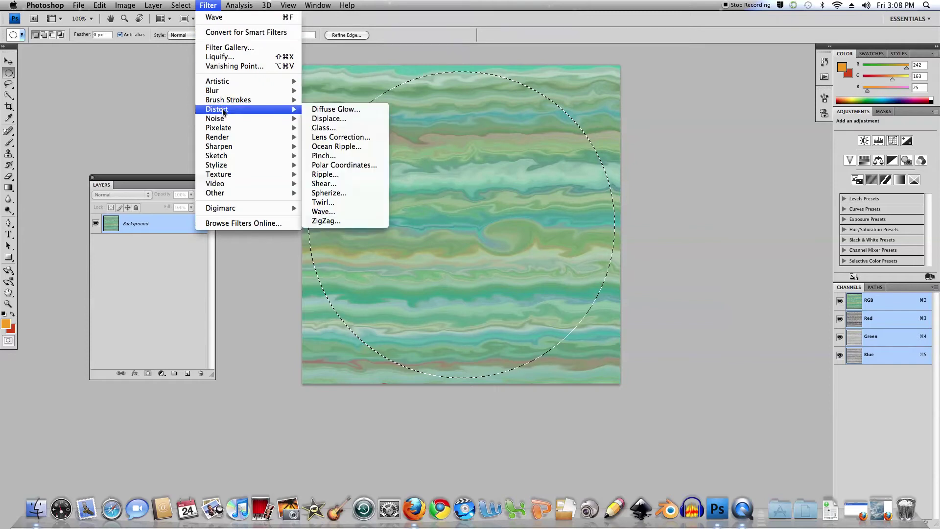
pyautogui.click(352, 195)
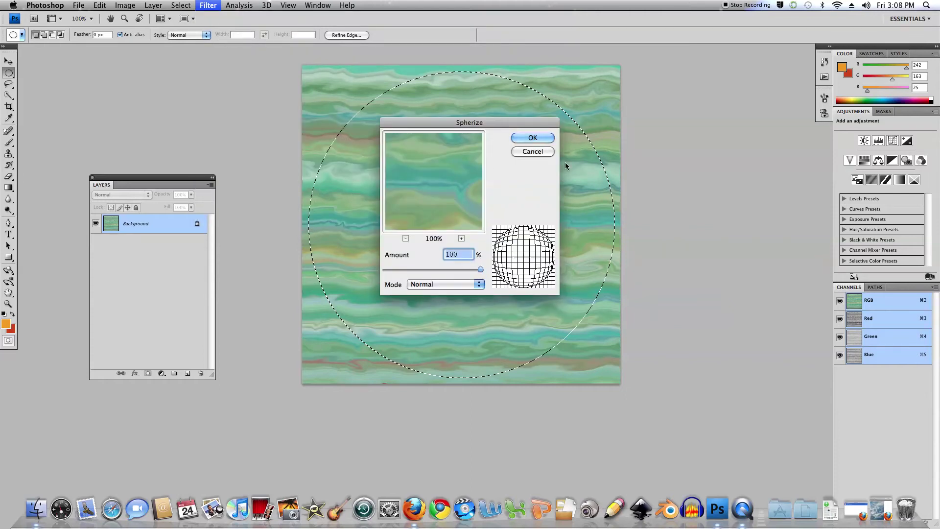
pyautogui.click(531, 138)
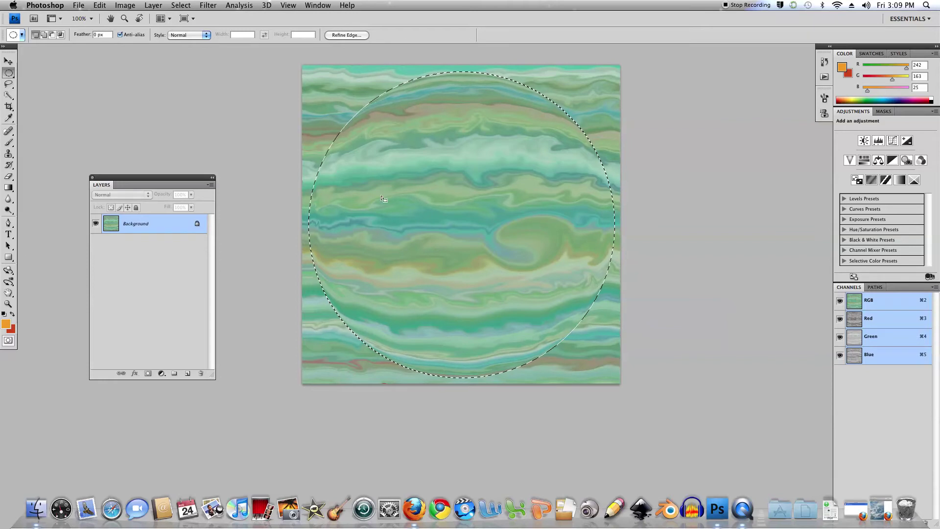
# Contract the circular selection by 3 pixels.
pyautogui.click(181, 5)
pyautogui.moveTo(202, 125)
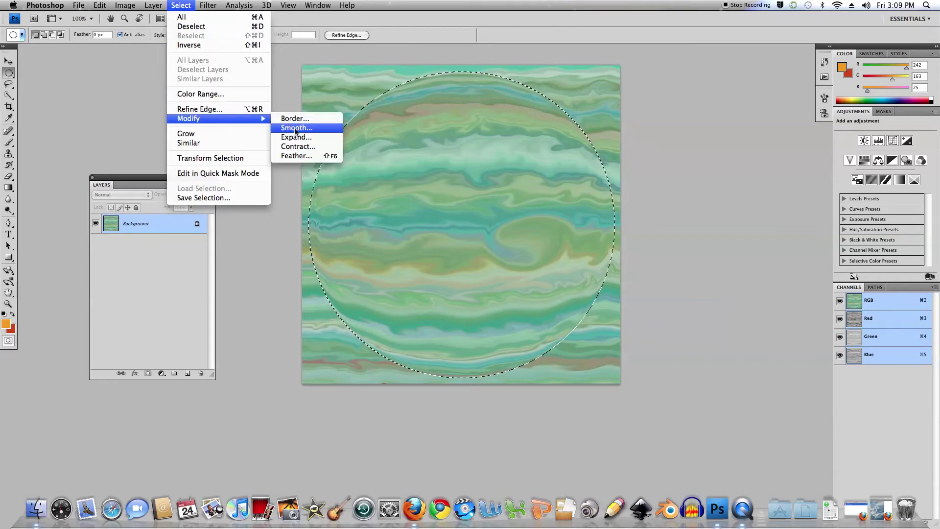
pyautogui.click(294, 147)
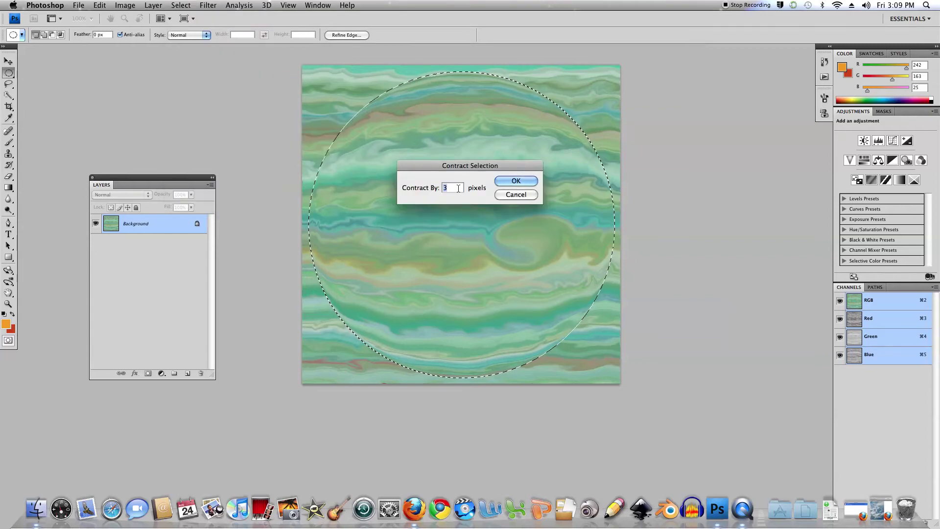
pyautogui.click(515, 182)
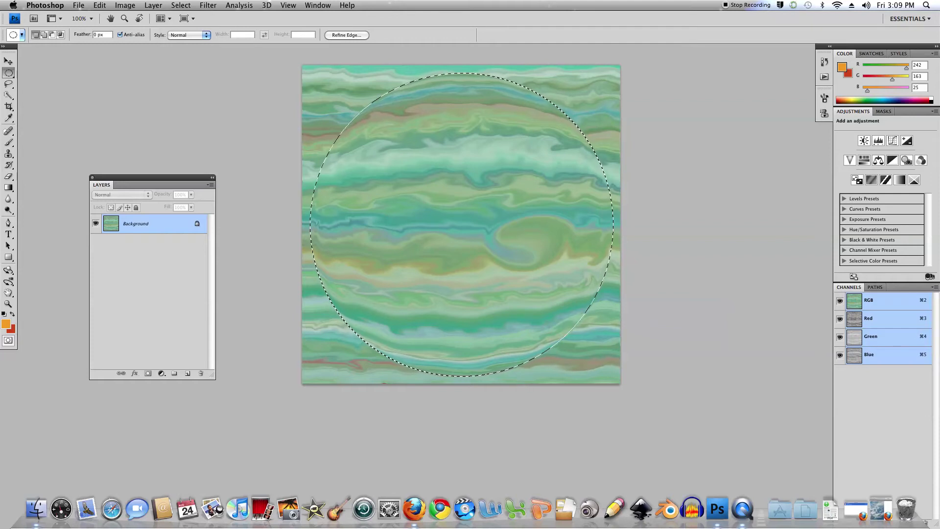
# Feather the circular selection with a radius of 2 pixels.
pyautogui.click(180, 5)
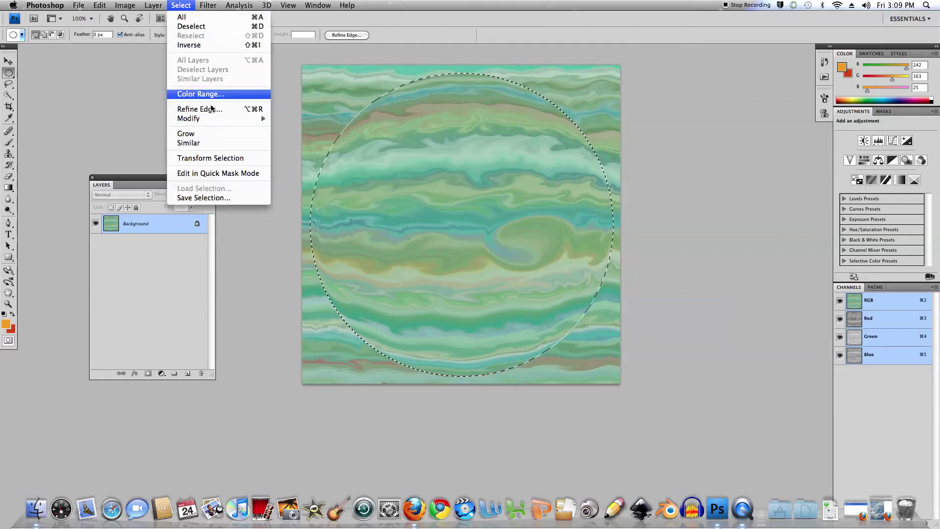
pyautogui.moveTo(221, 119)
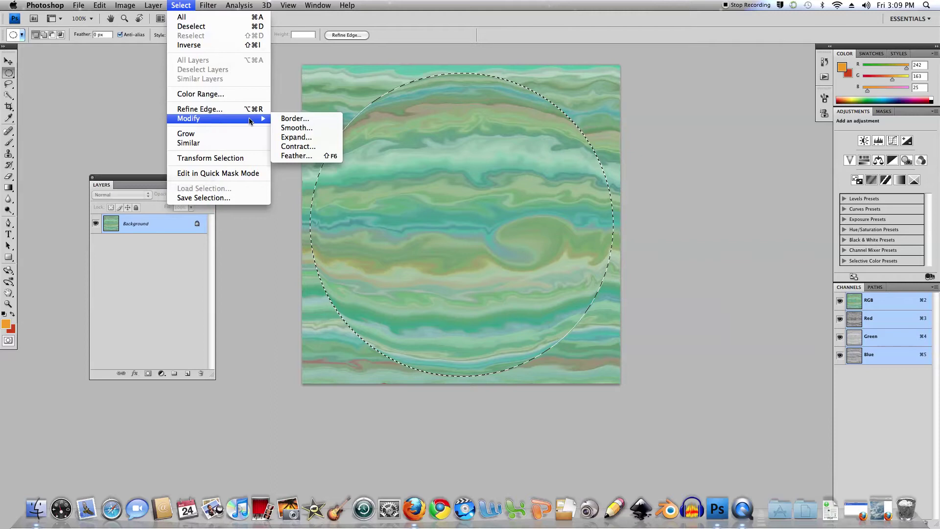
pyautogui.click(296, 155)
pyautogui.write('3')
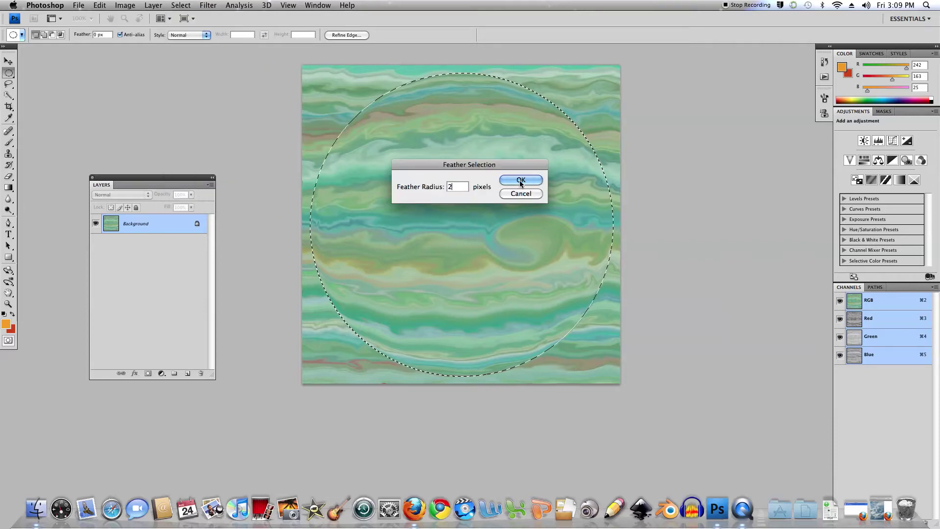
pyautogui.click(521, 180)
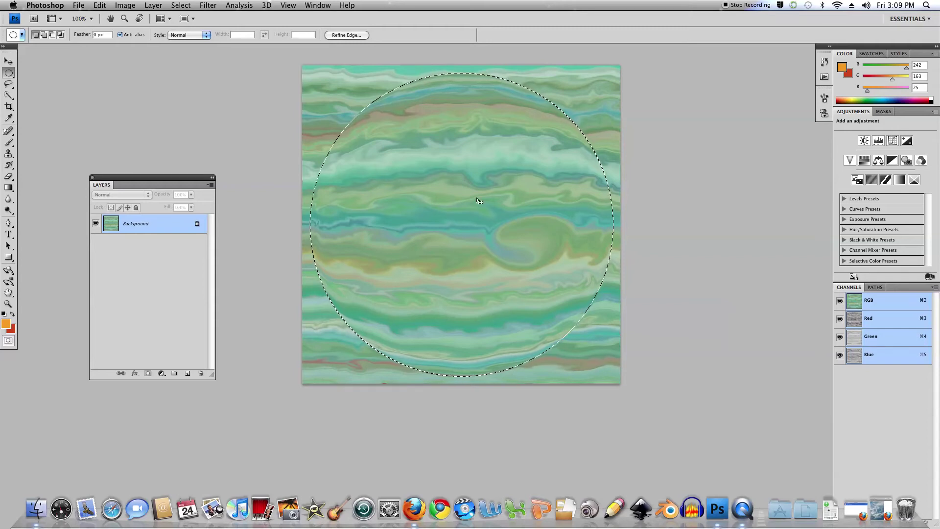
# Copy the selected spherized circle and paste it into the space document above the gas cloud layers.
pyautogui.click(100, 5)
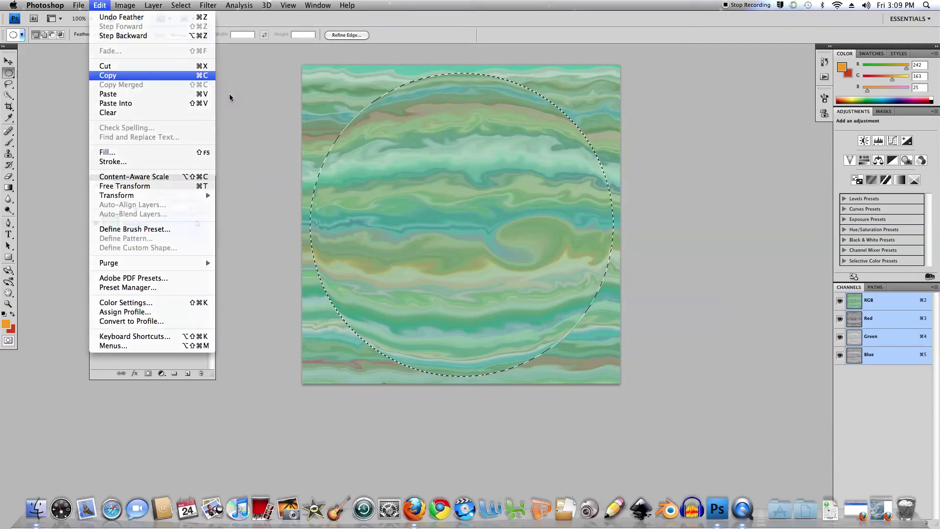
pyautogui.click(108, 75)
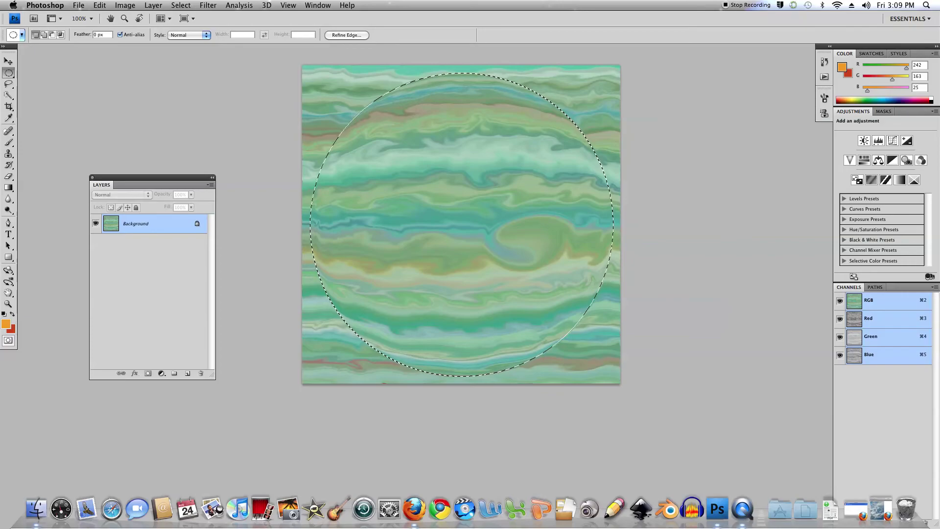
pyautogui.press('f')
pyautogui.press('f')
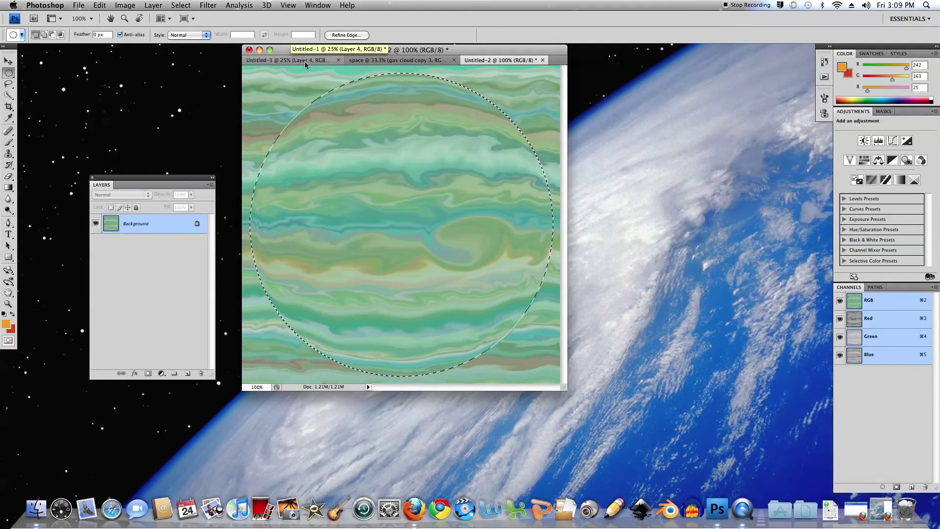
pyautogui.click(376, 61)
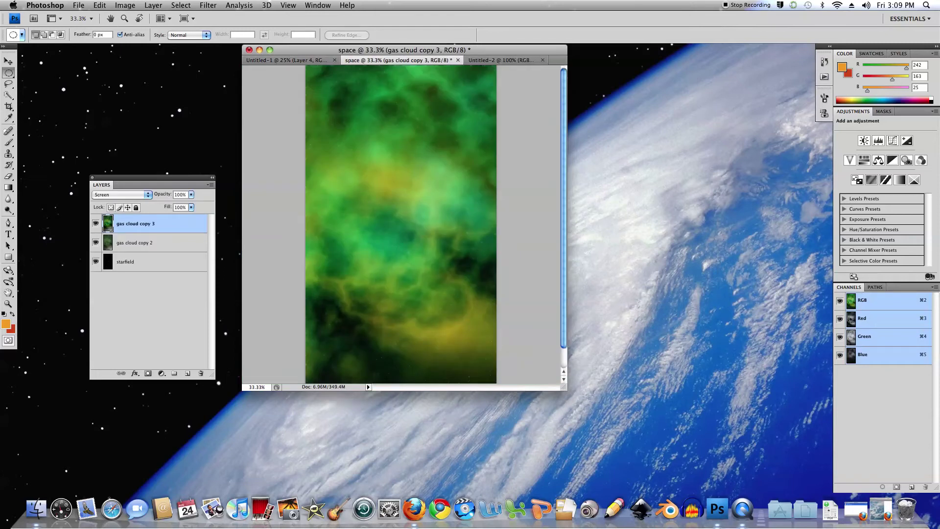
pyautogui.press('f')
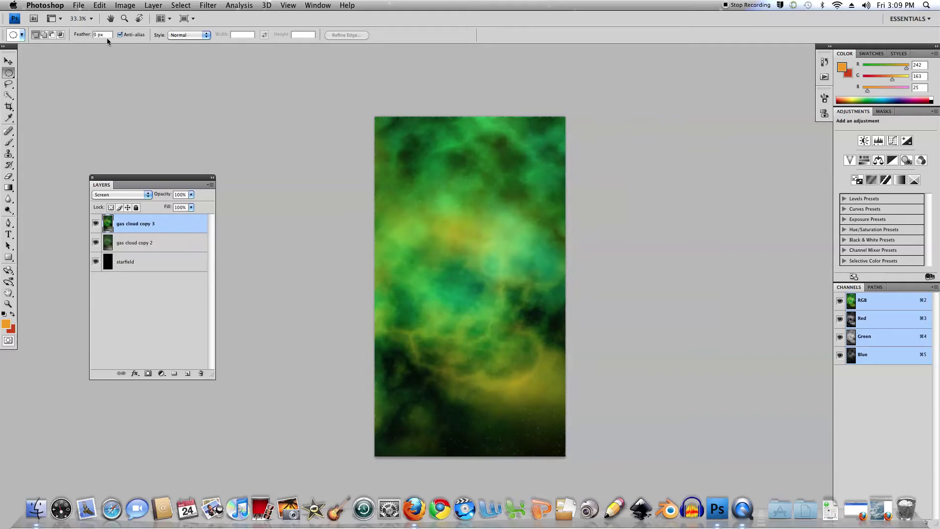
pyautogui.click(100, 5)
pyautogui.click(108, 94)
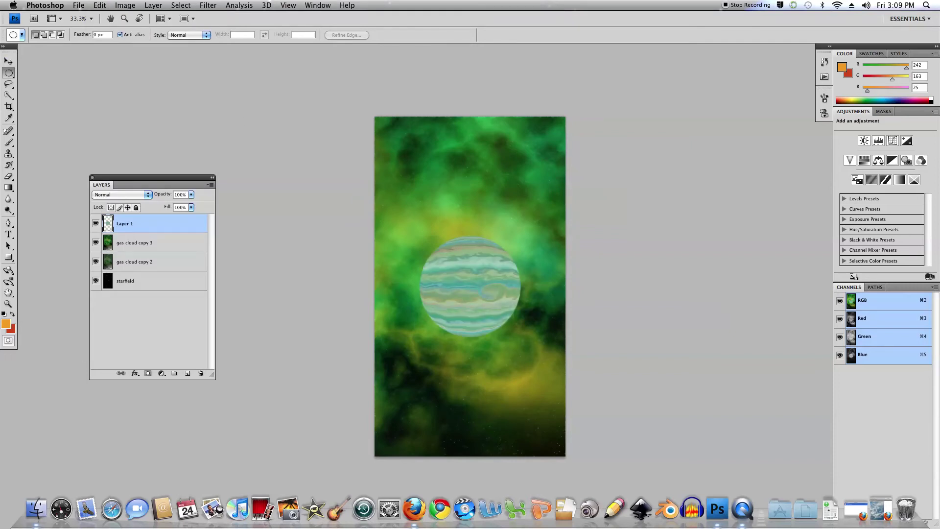
# Scale the pasted planet to about 71%, move it into the lower half of the scene and rotate it about -19.8 degrees.
pyautogui.click(8, 61)
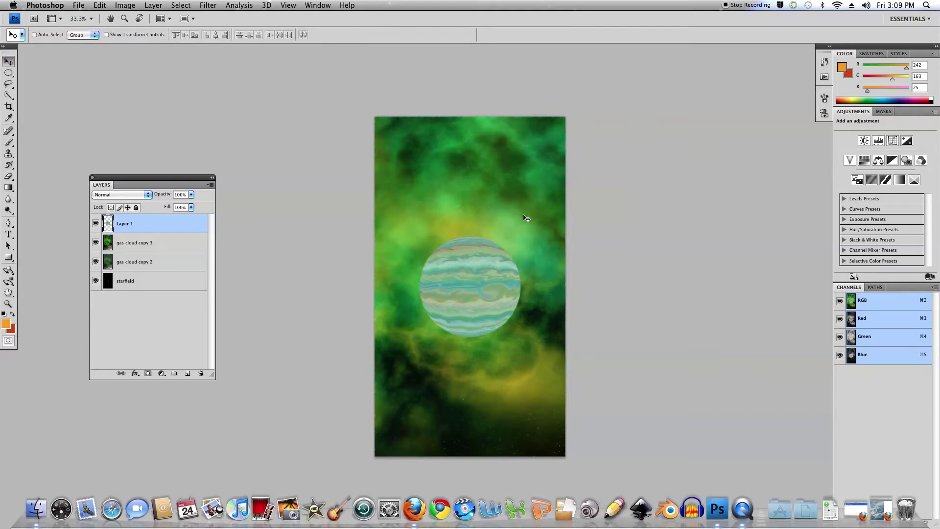
pyautogui.press('super+t')
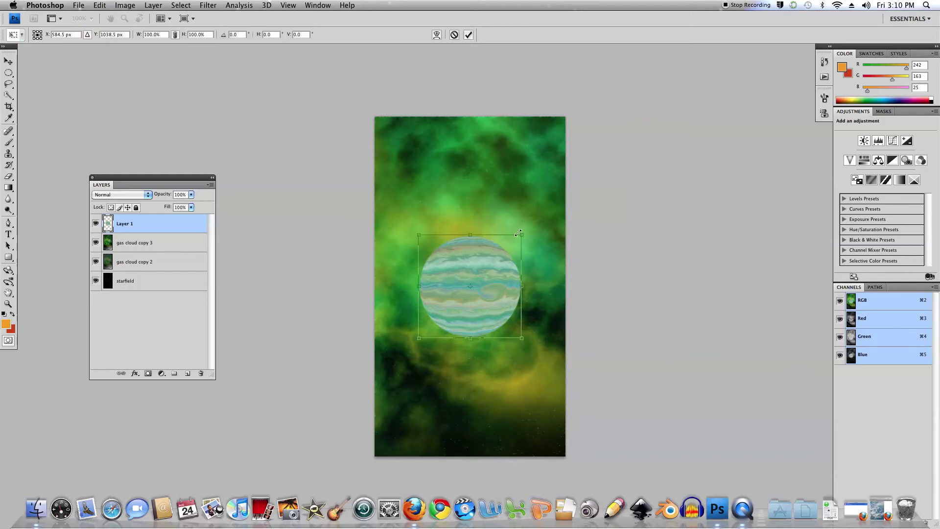
pyautogui.moveTo(521, 235); pyautogui.dragTo(487, 334)
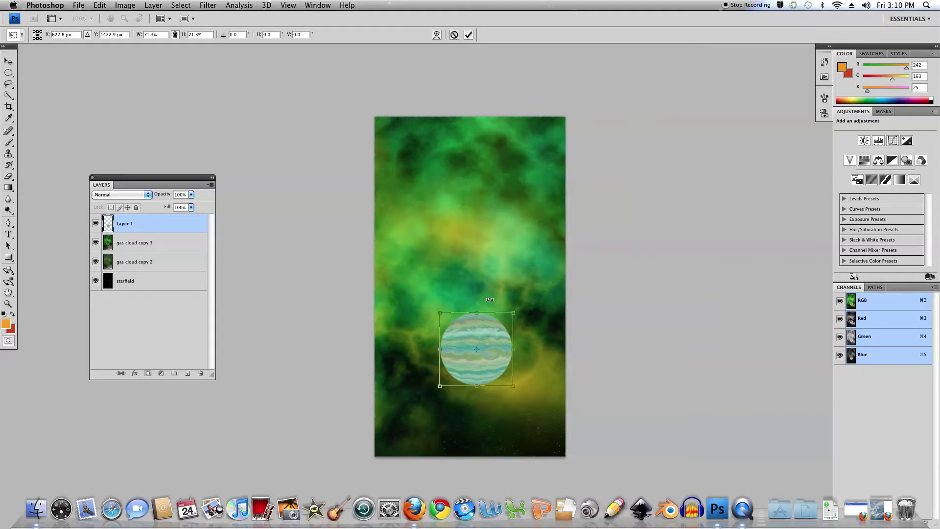
pyautogui.moveTo(488, 298); pyautogui.dragTo(469, 292)
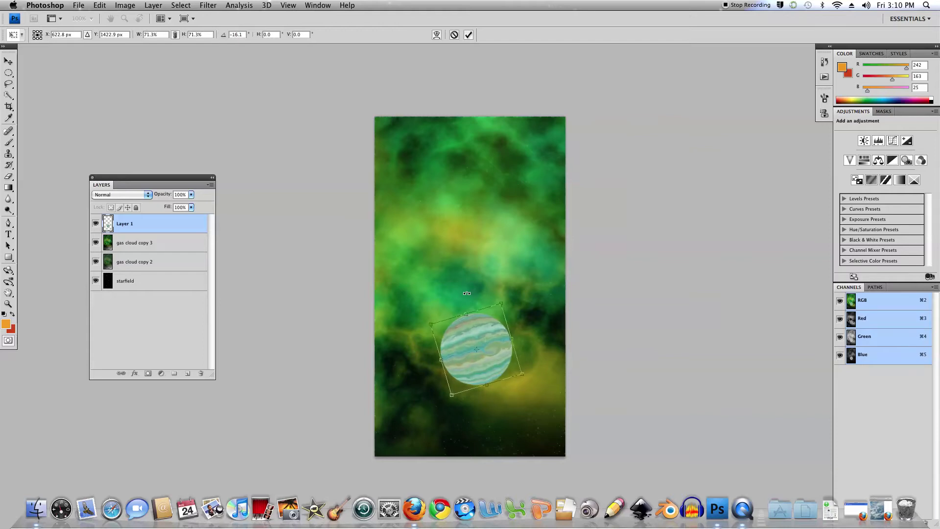
pyautogui.moveTo(465, 295); pyautogui.dragTo(462, 297)
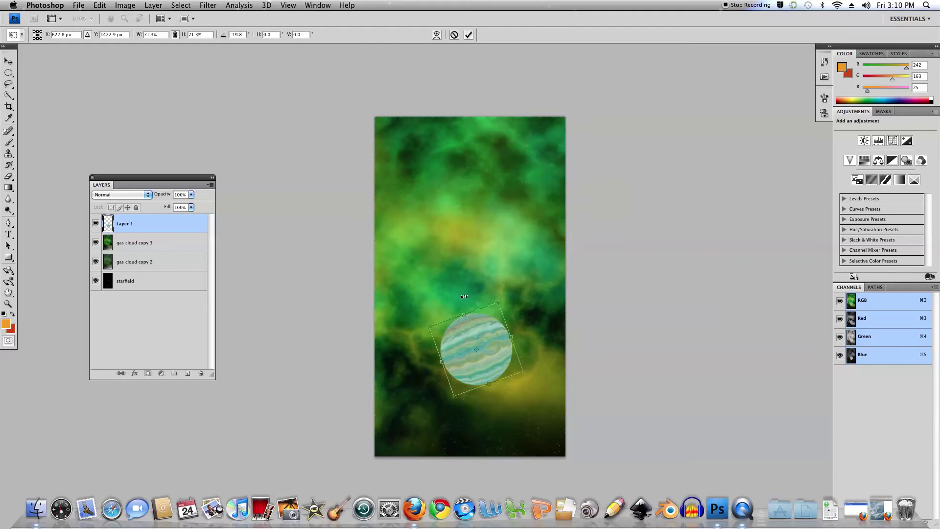
pyautogui.press('Return')
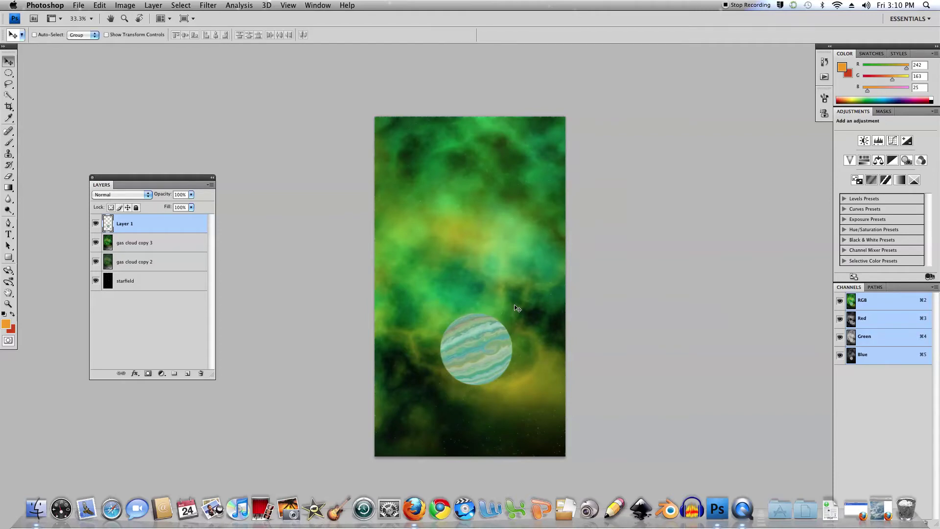
# Rename the pasted planet's layer as planet.
pyautogui.press('super+equal')
pyautogui.press('super+equal')
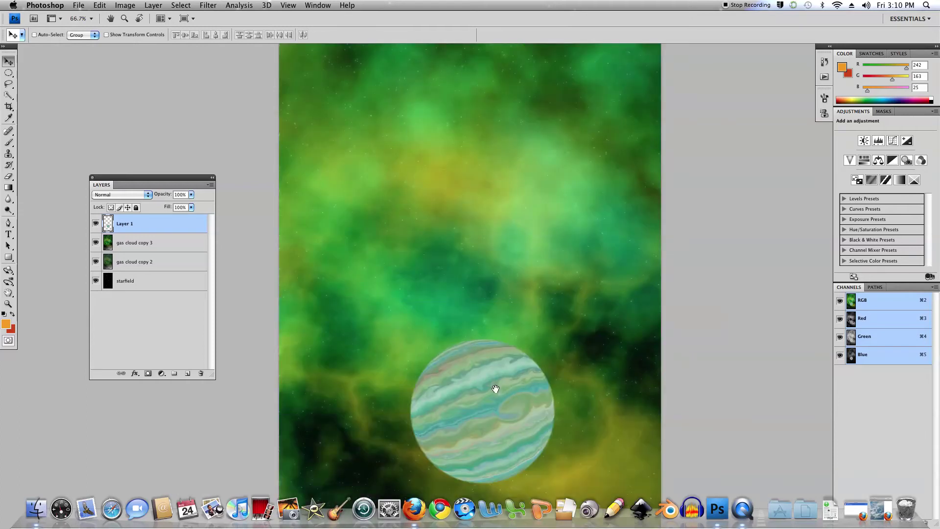
pyautogui.moveTo(500, 393); pyautogui.dragTo(489, 265)
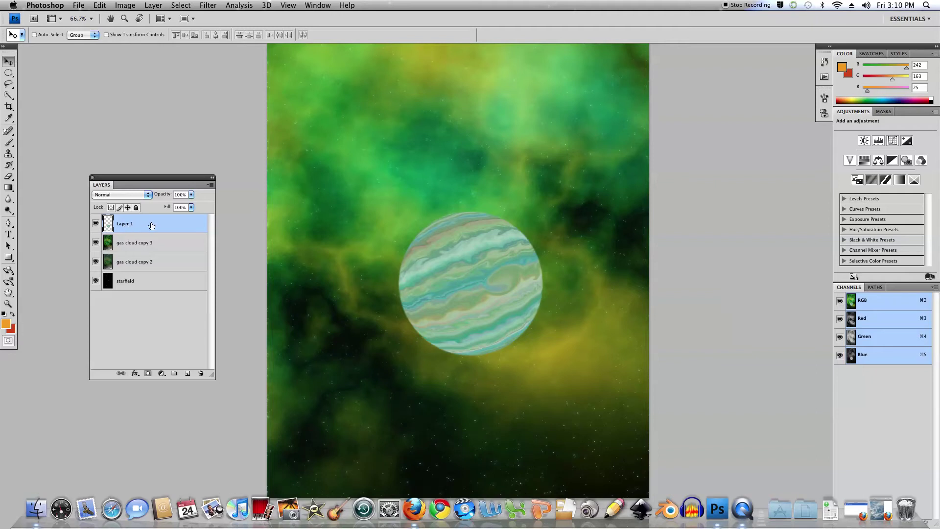
pyautogui.doubleClick(126, 224)
pyautogui.write('planet')
pyautogui.press('Return')
# Duplicate the planet layer and rename the copy as shadow.
pyautogui.press('super+j')
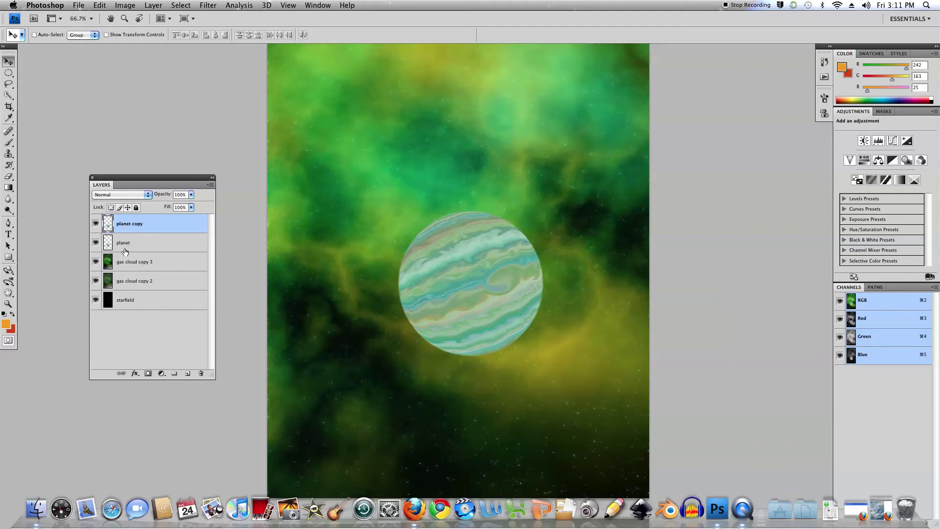
pyautogui.doubleClick(129, 225)
pyautogui.write('shadow')
pyautogui.press('Return')
# Load the shadow layer's outline as a selection, fill it with black at 100% opacity, and deselect.
pyautogui.keyDown('super'); pyautogui.click(108, 225); pyautogui.keyUp('super')
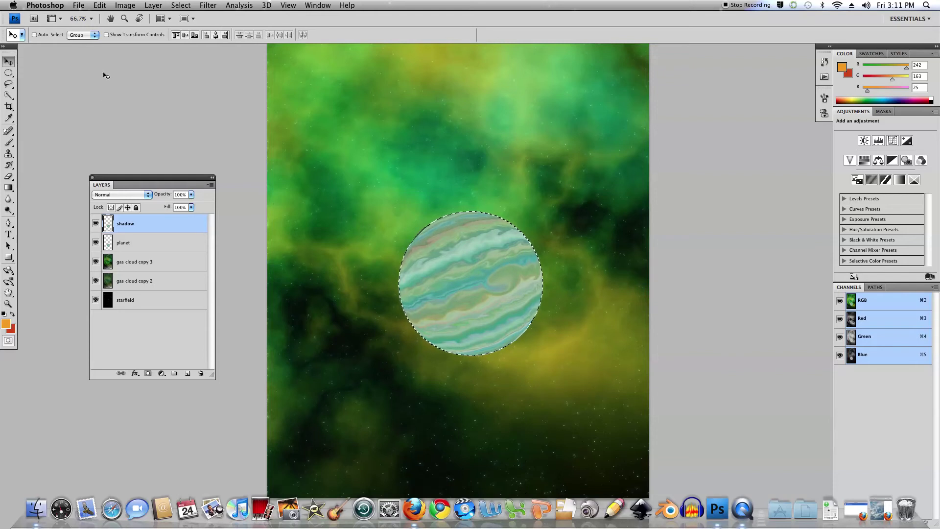
pyautogui.click(100, 5)
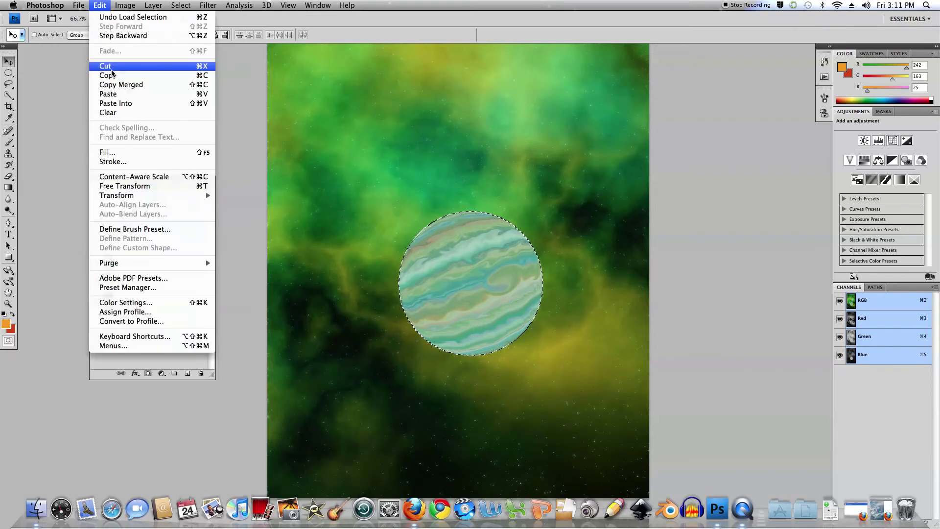
pyautogui.click(111, 152)
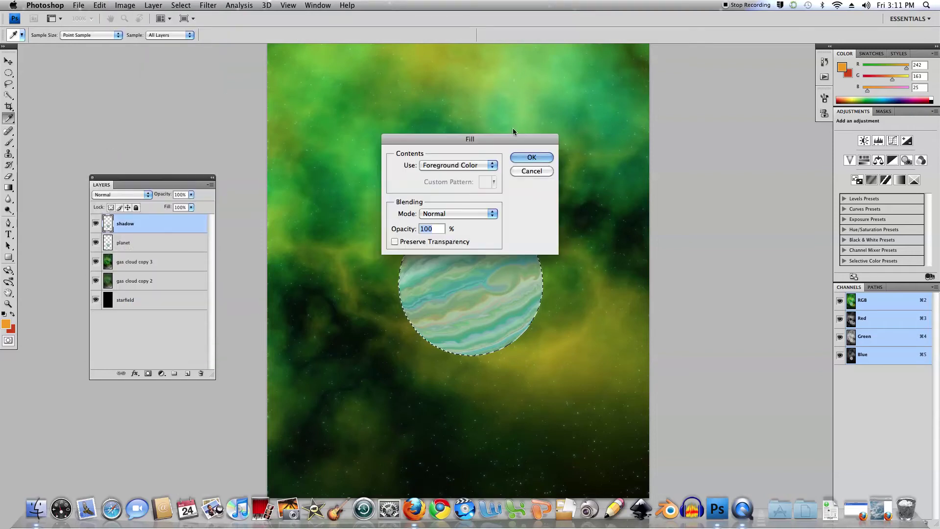
pyautogui.click(493, 167)
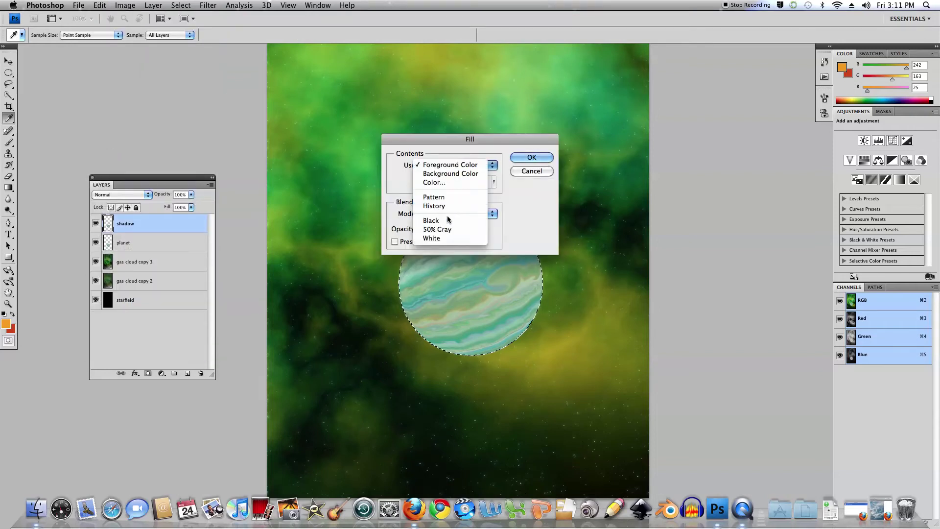
pyautogui.click(478, 221)
pyautogui.click(531, 157)
pyautogui.press('v')
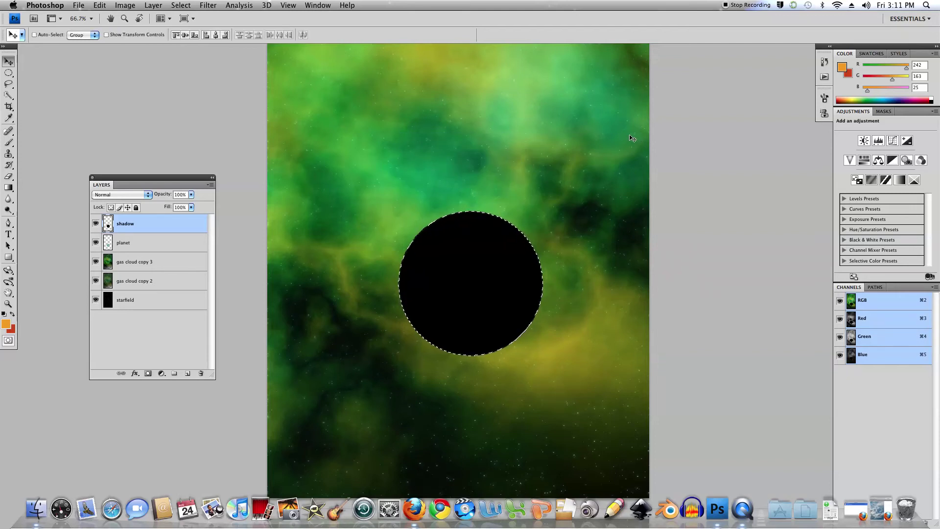
pyautogui.press('super+d')
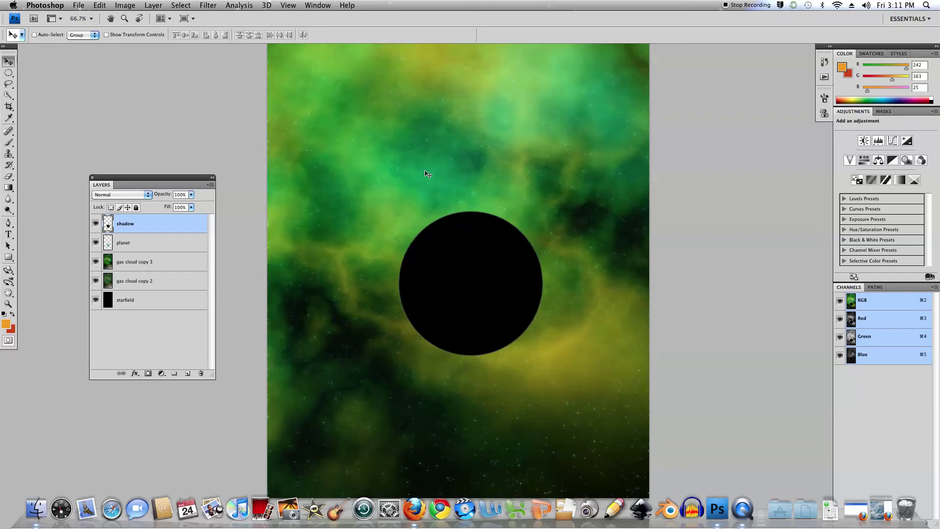
# Nudge the black circle on the shadow layer straight down to uncover a crescent along the planet's upper edge.
pyautogui.press('Down')
pyautogui.press('Down')
pyautogui.press('Down')
pyautogui.press('Down')
pyautogui.press('Down')
pyautogui.press('Down')
pyautogui.press('Down')
pyautogui.press('Down')
pyautogui.press('Down')
pyautogui.press('Down')
pyautogui.press('Down')
pyautogui.press('Down')
pyautogui.press('Down')
pyautogui.press('Down')
pyautogui.press('Down')
pyautogui.press('Down')
pyautogui.press('Down')
pyautogui.press('Down')
pyautogui.press('Down')
pyautogui.press('Down')
pyautogui.press('Down')
pyautogui.press('Down')
pyautogui.press('Down')
pyautogui.press('Down')
pyautogui.press('Down')
pyautogui.press('Down')
pyautogui.press('Down')
pyautogui.press('Down')
pyautogui.press('Down')
pyautogui.press('Down')
pyautogui.press('Down')
pyautogui.press('Down')
pyautogui.press('Down')
pyautogui.press('Down')
pyautogui.press('Down')
pyautogui.press('Down')
pyautogui.press('Down')
pyautogui.press('Down')
pyautogui.press('Down')
pyautogui.press('Down')
pyautogui.press('Down')
pyautogui.press('Down')
pyautogui.press('Down')
pyautogui.press('Down')
pyautogui.press('Down')
pyautogui.press('Down')
pyautogui.press('Down')
pyautogui.press('Down')
pyautogui.press('Down')
pyautogui.press('Down')
pyautogui.press('Down')
pyautogui.press('Down')
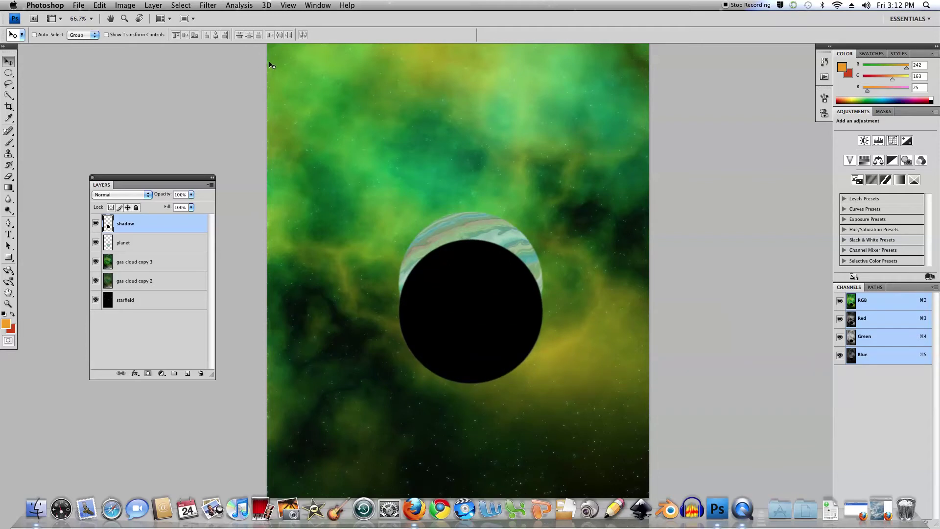
# Apply a Gaussian Blur with a 19.3-pixel radius to the black circle on the shadow layer.
pyautogui.click(211, 5)
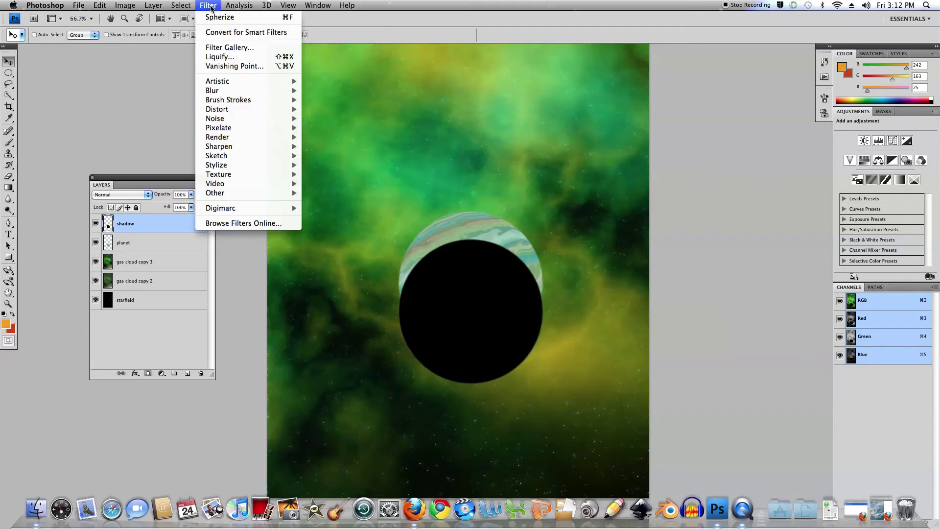
pyautogui.moveTo(225, 90)
pyautogui.click(321, 134)
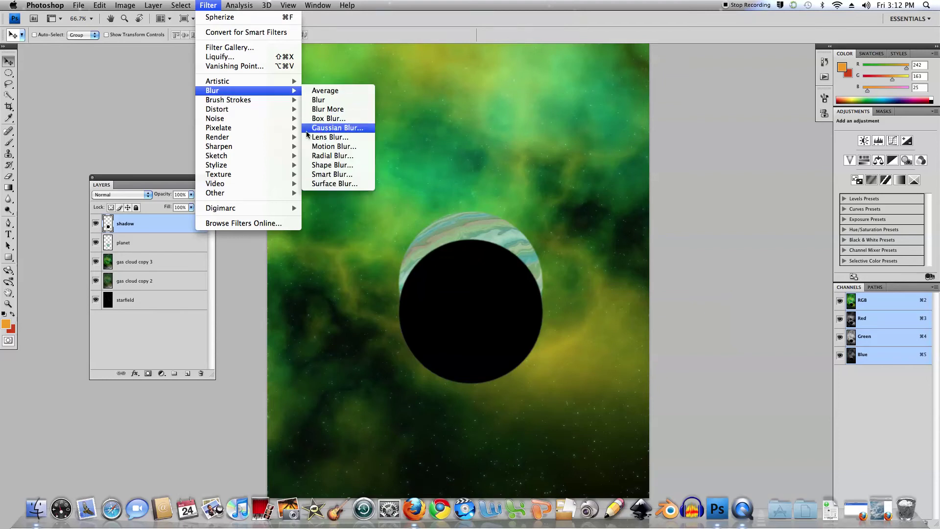
pyautogui.moveTo(603, 251); pyautogui.dragTo(625, 253)
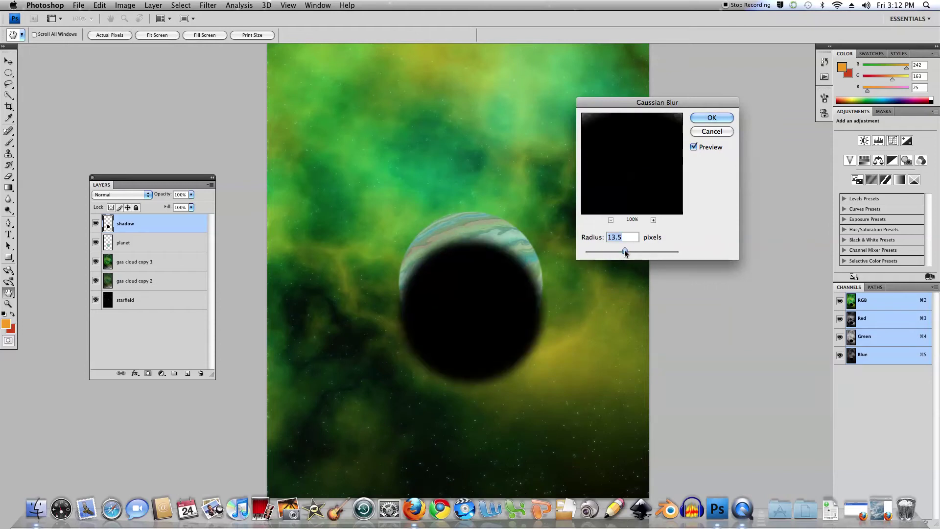
pyautogui.moveTo(625, 253); pyautogui.dragTo(629, 253)
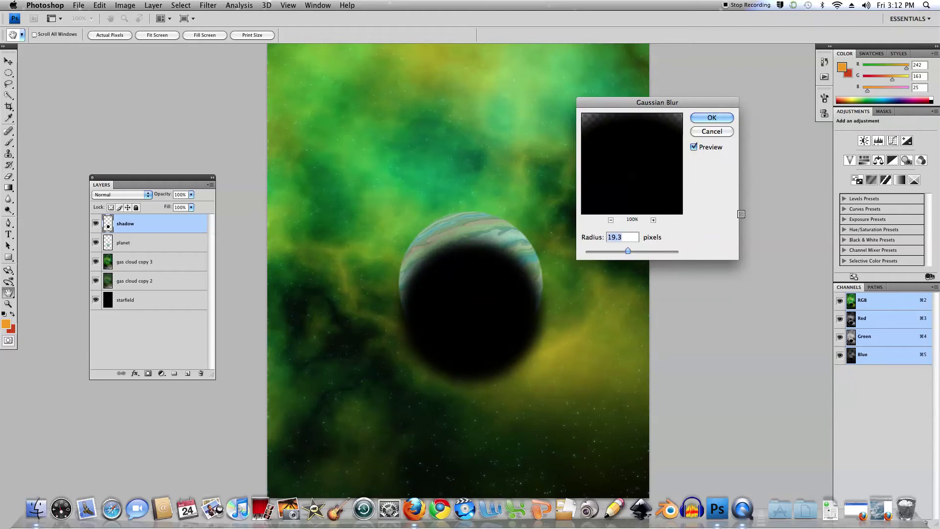
pyautogui.click(713, 118)
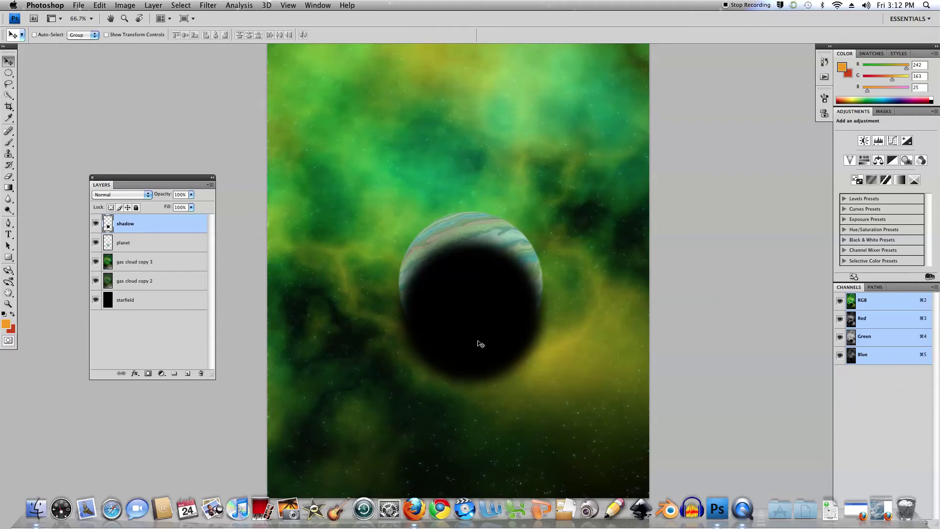
# Free-transform the blurred shadow, scaling it proportionally to about 120% and shifting it slightly downward over the planet.
pyautogui.press('cmd+t')
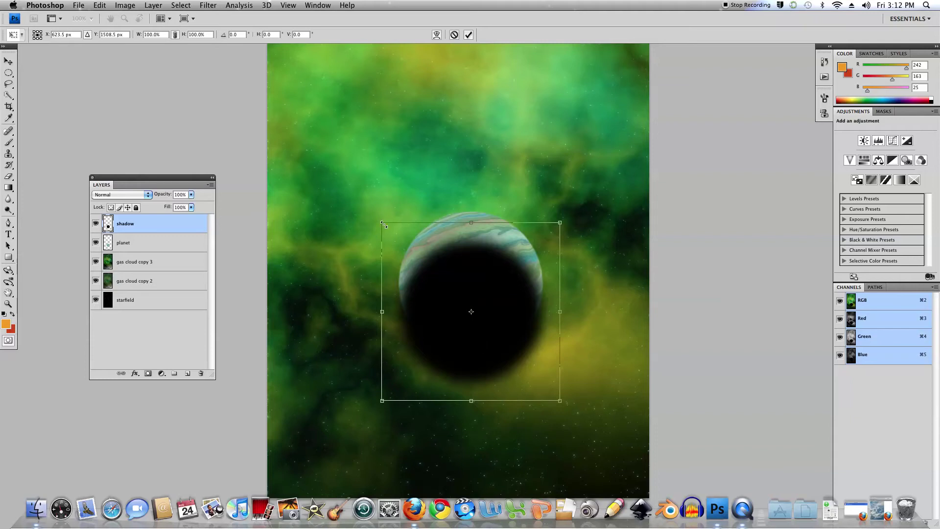
pyautogui.moveTo(382, 223); pyautogui.dragTo(374, 213)
pyautogui.moveTo(560, 401); pyautogui.dragTo(580, 405)
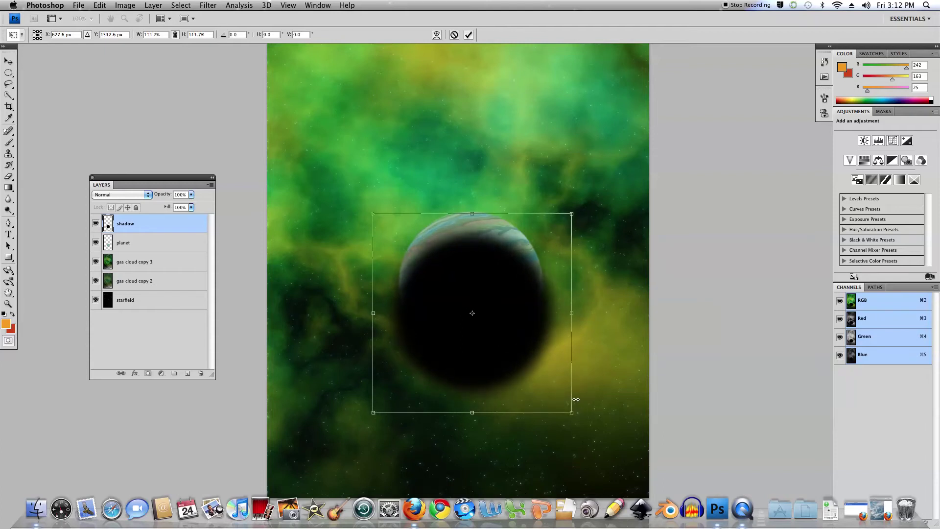
pyautogui.press('Down')
pyautogui.press('Down')
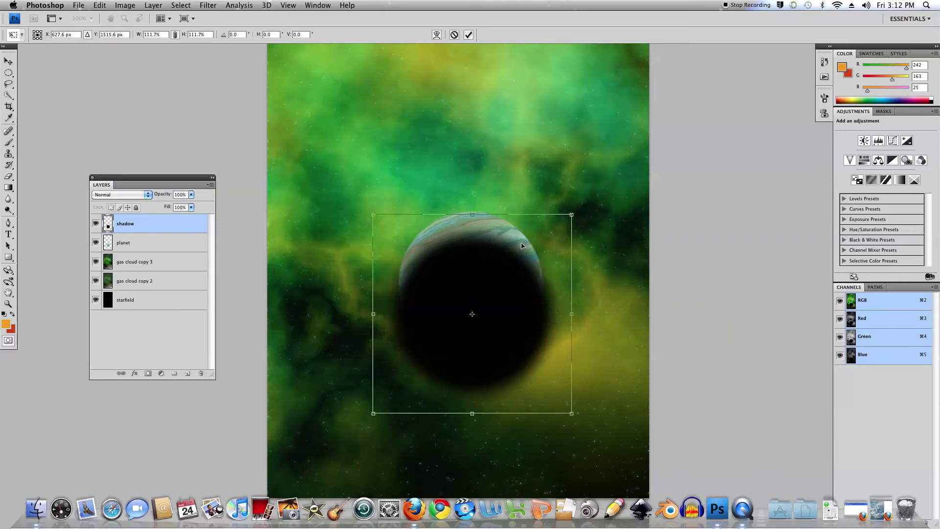
pyautogui.moveTo(573, 415); pyautogui.dragTo(580, 420)
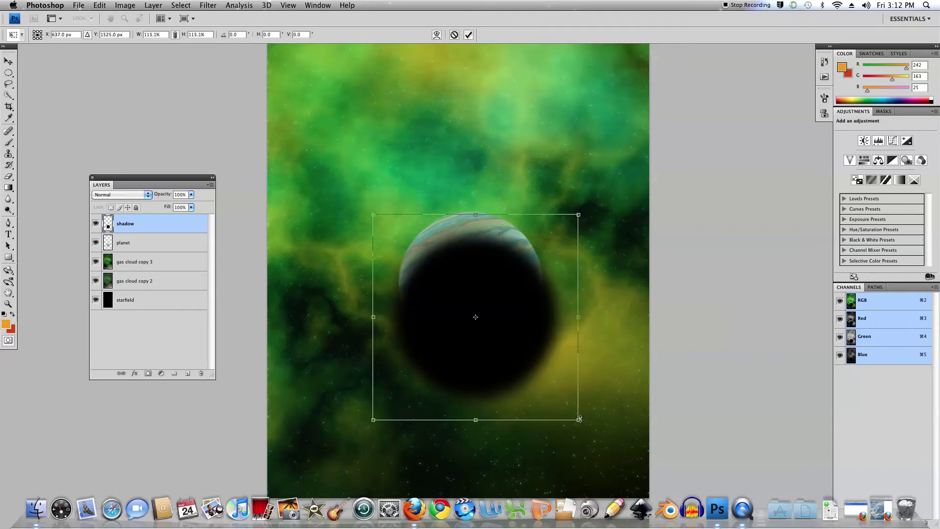
pyautogui.moveTo(374, 420); pyautogui.dragTo(363, 425)
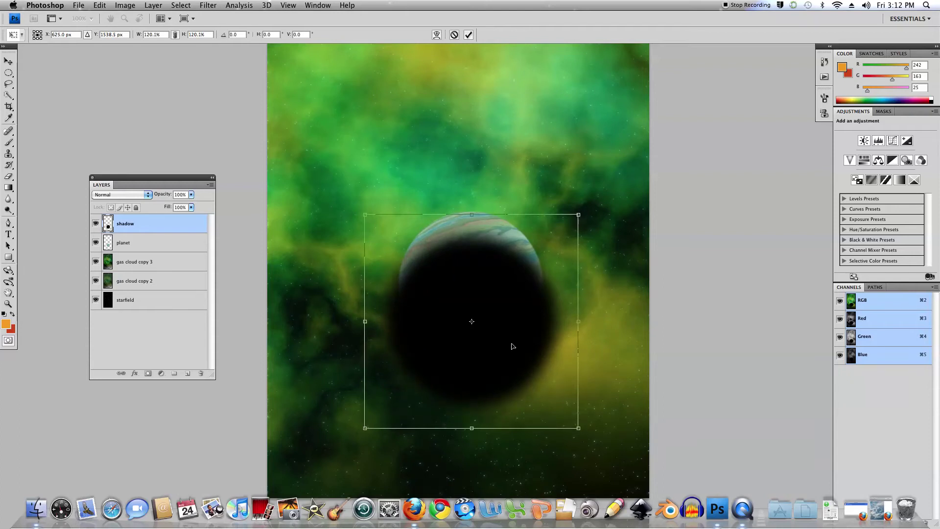
pyautogui.press('Return')
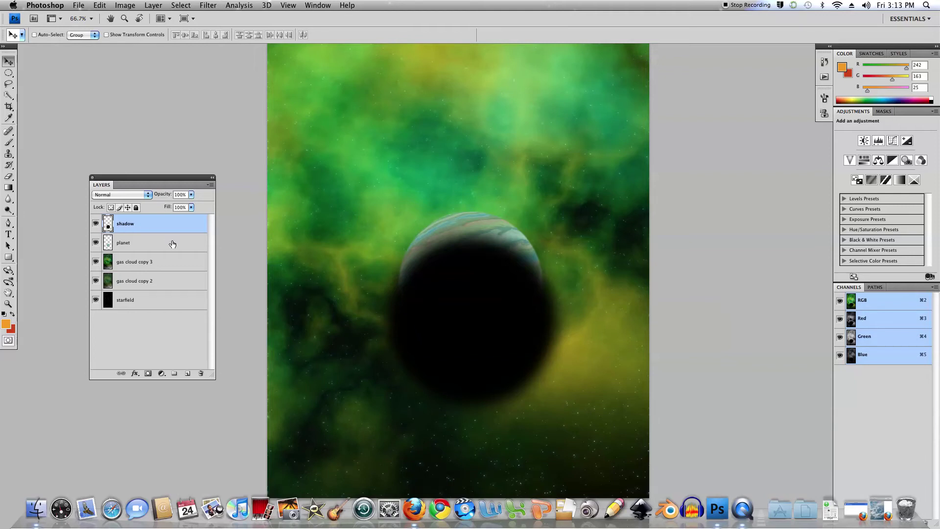
# Load the planet layer's outline as a selection, invert it, delete the shadow outside the planet, and deselect.
pyautogui.keyDown('super'); pyautogui.click(108, 246); pyautogui.keyUp('super')
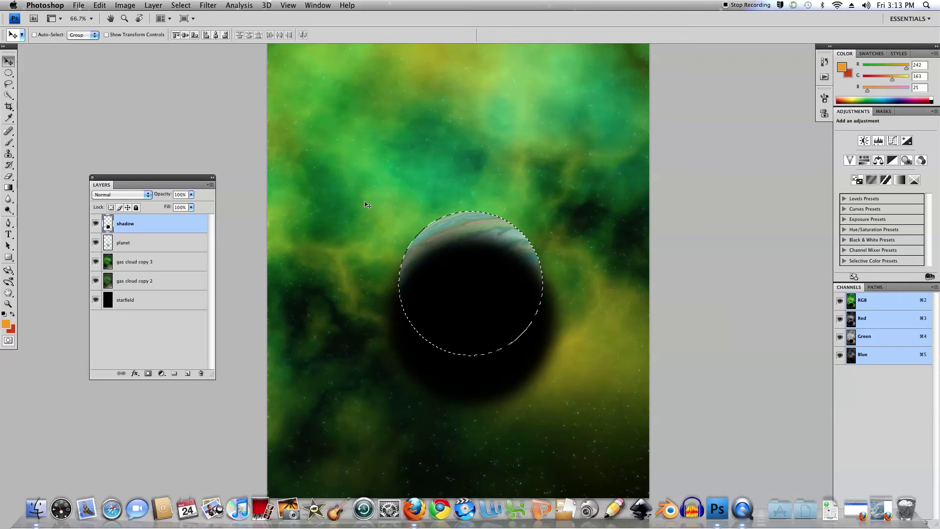
pyautogui.click(176, 7)
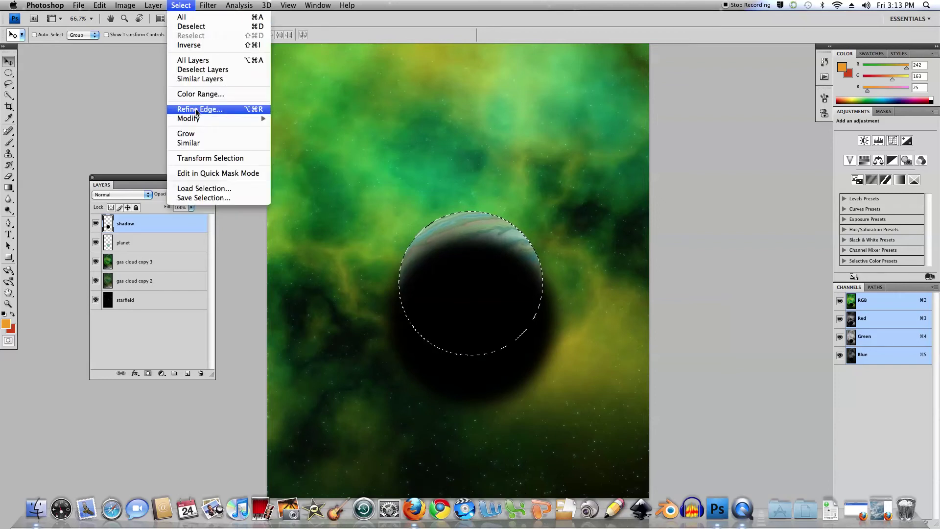
pyautogui.click(191, 45)
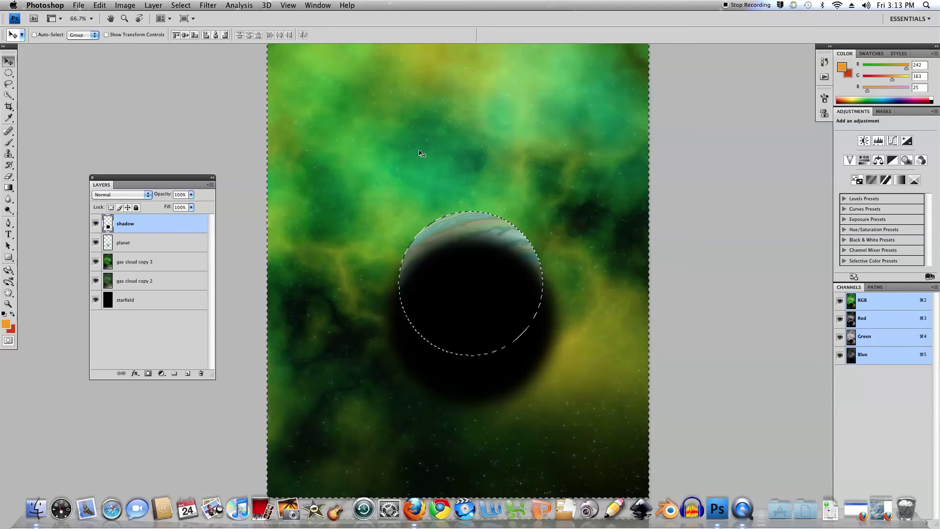
pyautogui.press('Delete')
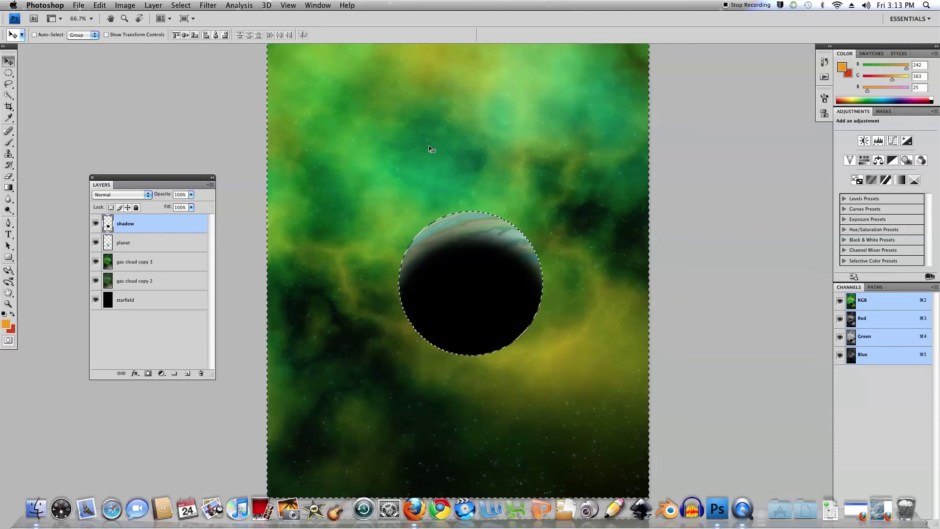
pyautogui.press('super+d')
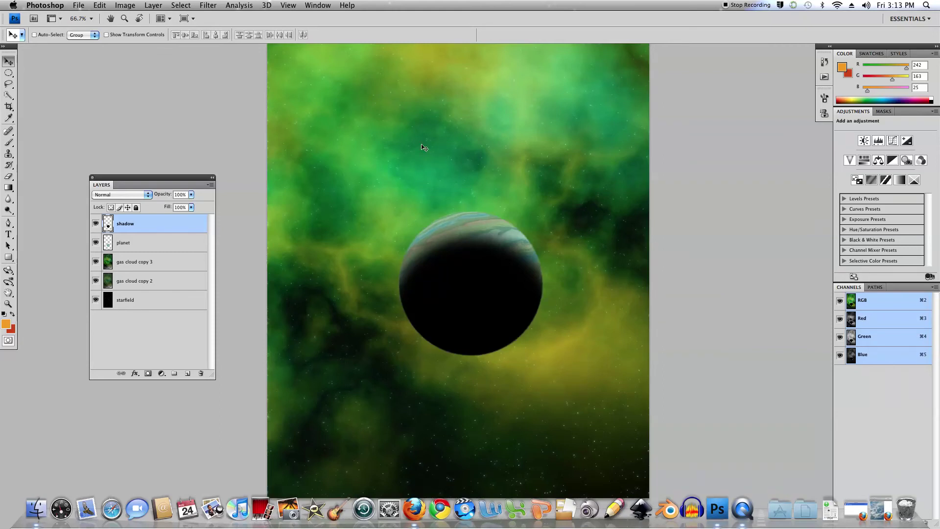
# Lower the shadow layer's opacity to 89%.
pyautogui.press('super+minus')
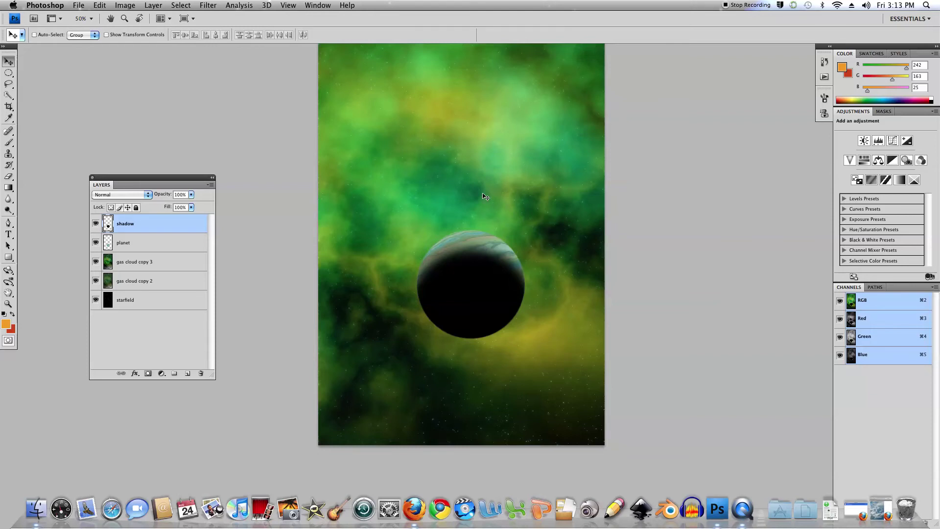
pyautogui.moveTo(513, 182)
pyautogui.mouseDown()
pyautogui.moveTo(516, 221)
pyautogui.moveTo(515, 197)
pyautogui.mouseUp()
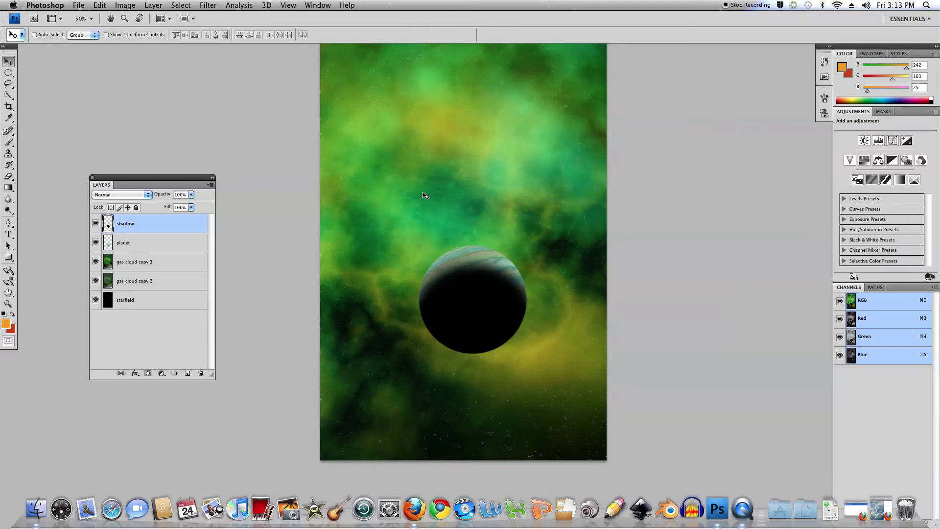
pyautogui.press('super+equal')
pyautogui.press('super+equal')
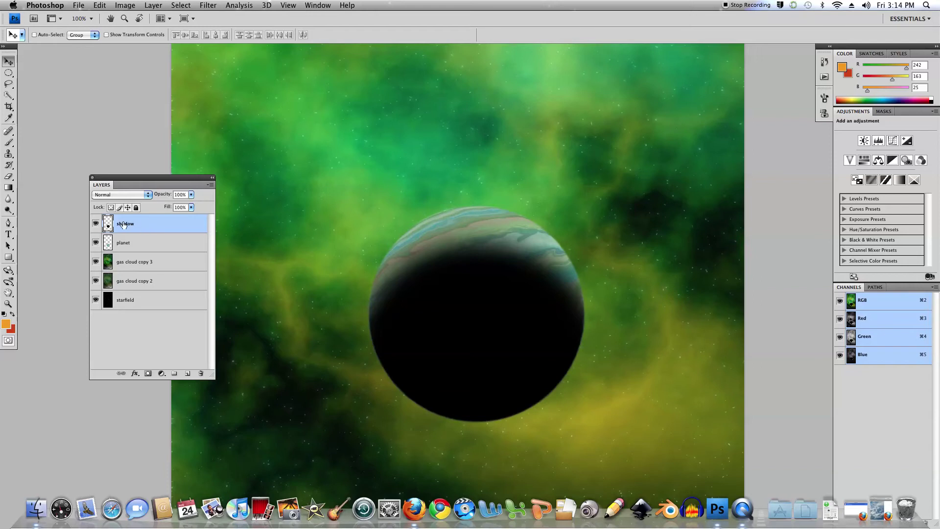
pyautogui.click(192, 196)
pyautogui.moveTo(193, 206); pyautogui.dragTo(187, 207)
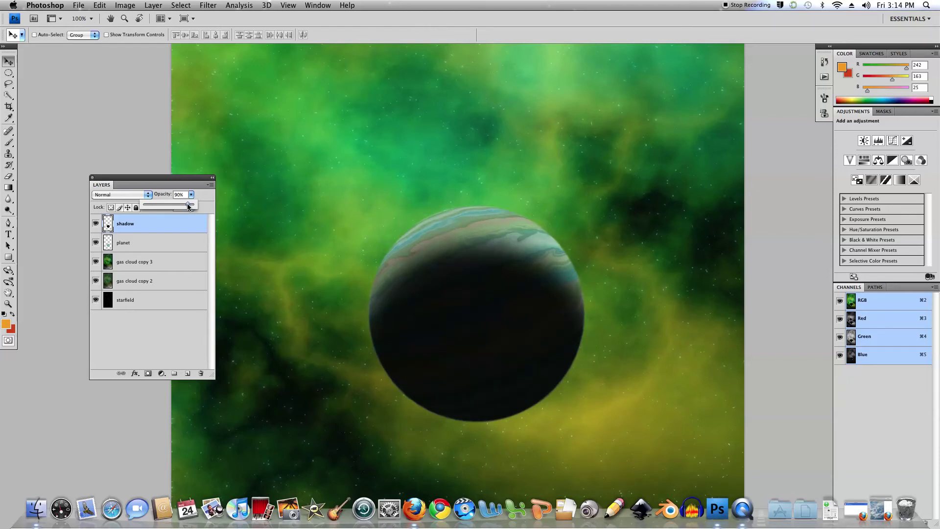
pyautogui.click(185, 223)
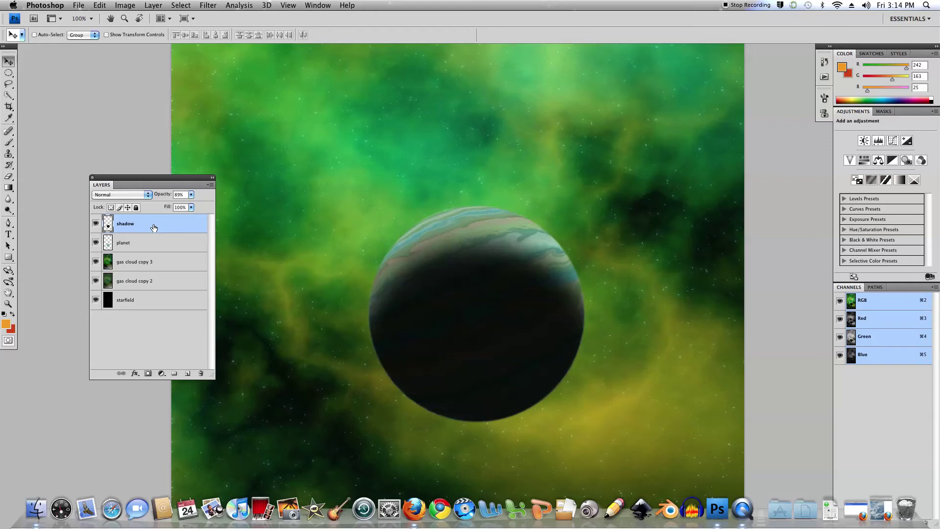
# Merge the shadow layer down into the planet layer and duplicate the merged planet.
pyautogui.press('Delete')
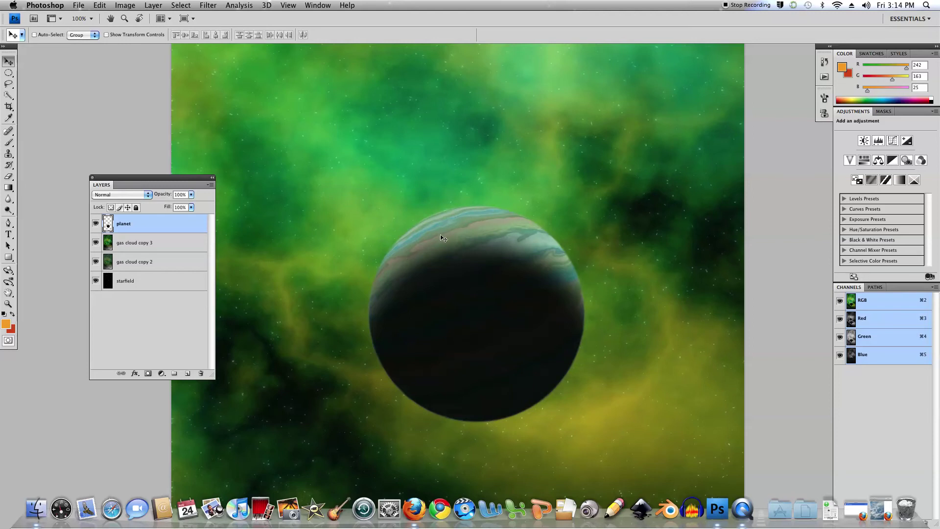
pyautogui.press('super+j')
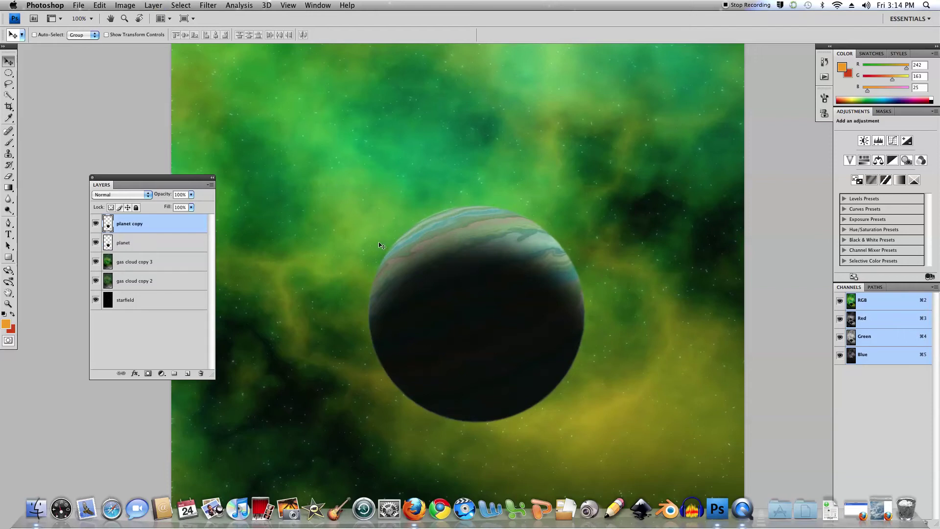
# Apply a Gaussian Blur with a 13.5-pixel radius to the lower planet layer to make a soft glow around the planet.
pyautogui.click(146, 240)
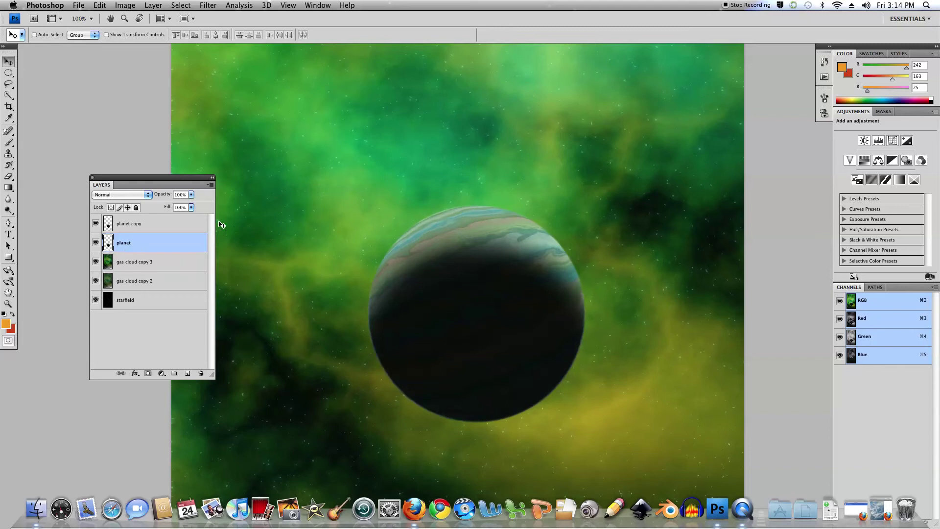
pyautogui.click(212, 6)
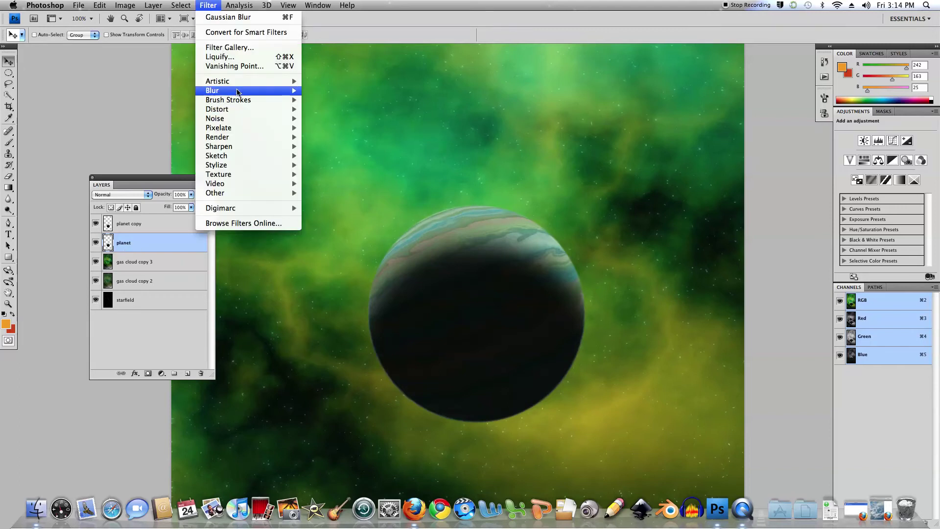
pyautogui.moveTo(236, 92)
pyautogui.click(340, 132)
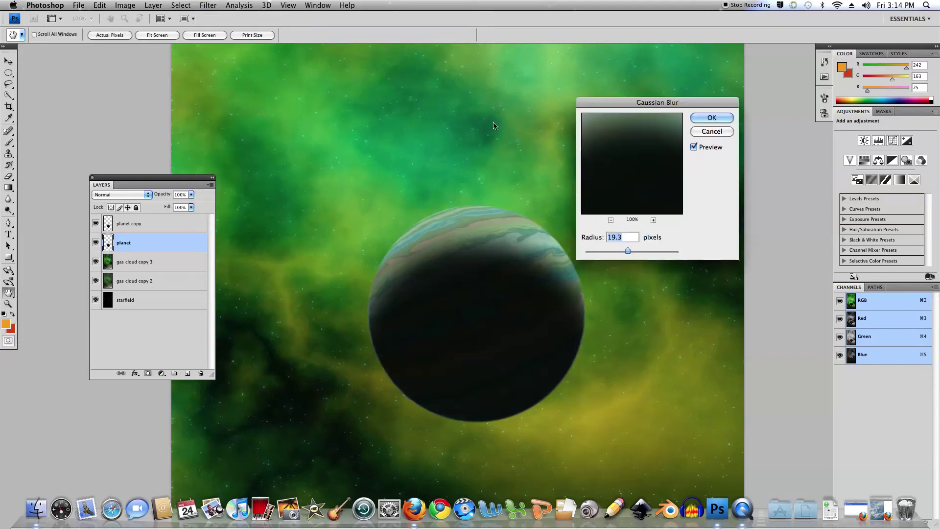
pyautogui.moveTo(628, 252)
pyautogui.mouseDown()
pyautogui.moveTo(597, 252)
pyautogui.moveTo(625, 254)
pyautogui.mouseUp()
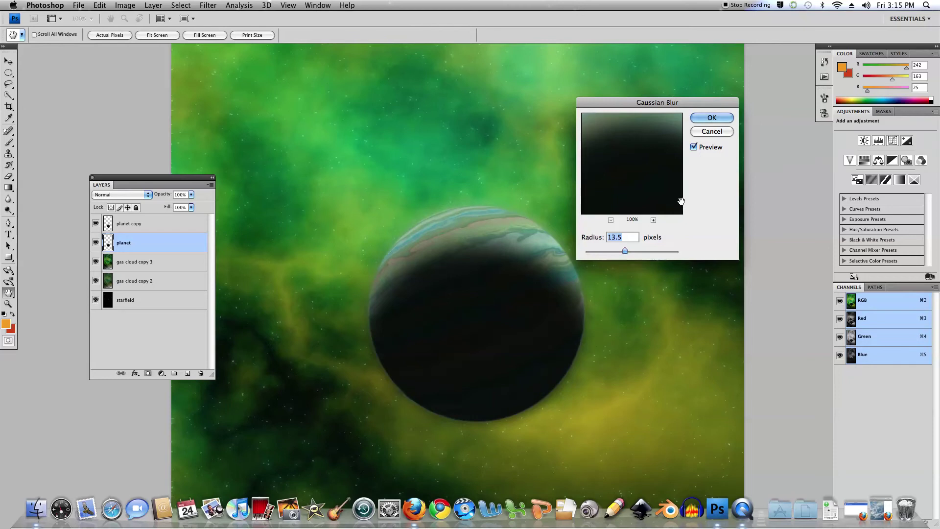
pyautogui.click(711, 119)
pyautogui.press('v')
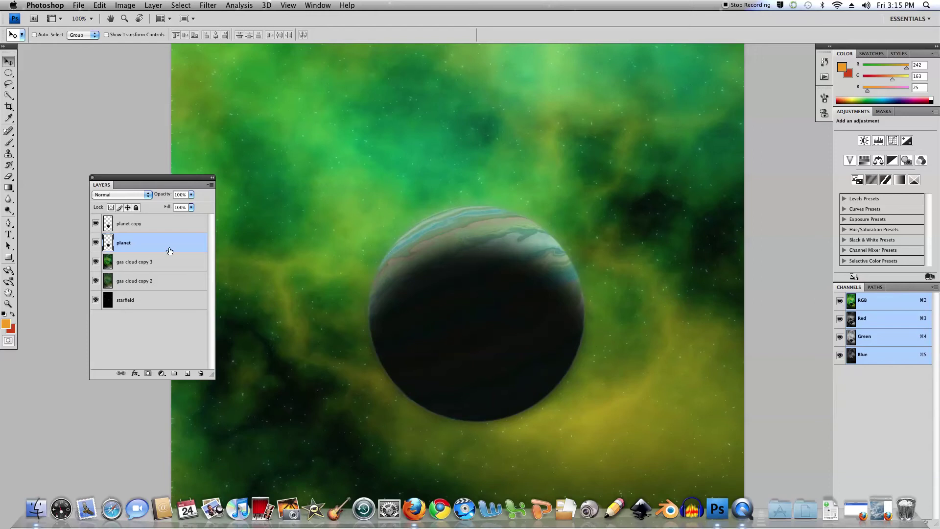
# Try a second copy of the blurred planet layer for a stronger glow, and delete that copy.
pyautogui.moveTo(109, 243); pyautogui.dragTo(186, 371)
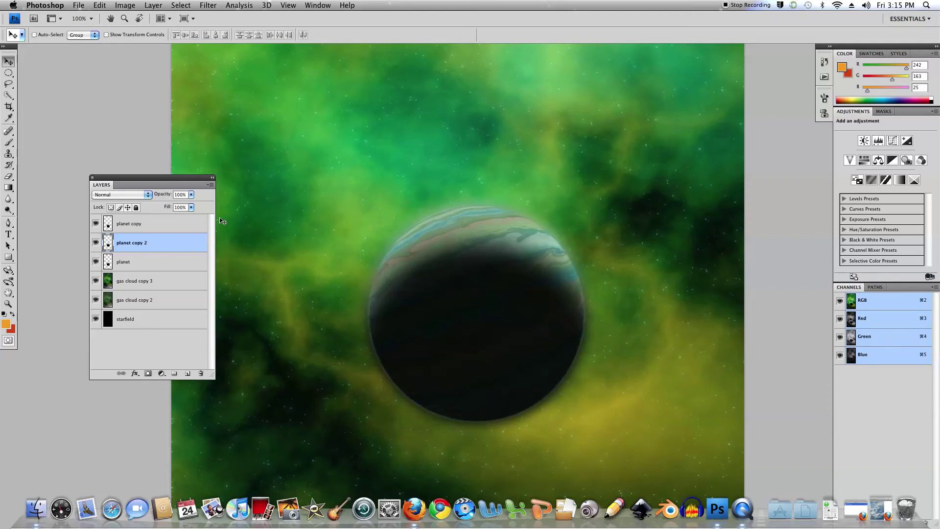
pyautogui.moveTo(112, 241); pyautogui.dragTo(200, 373)
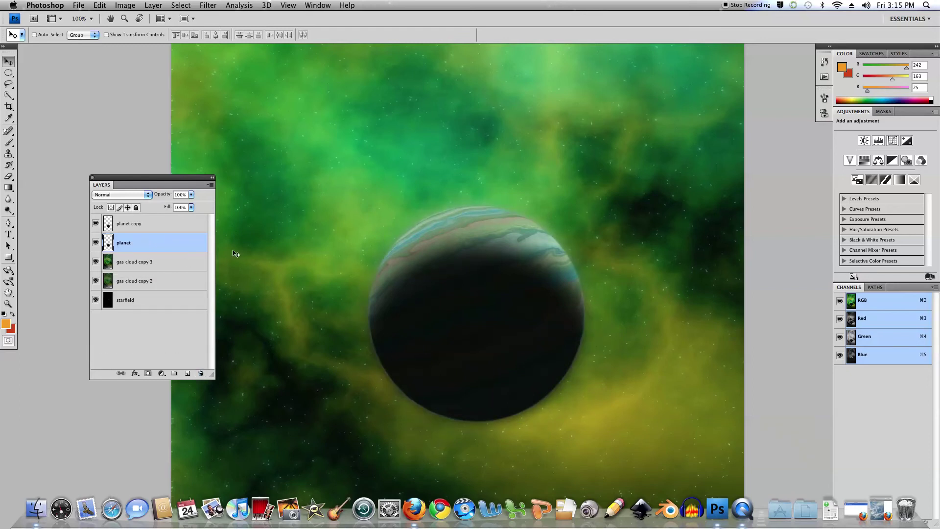
# Merge the sharp planet copy down into the blurred planet layer and duplicate the merged layer.
pyautogui.press('super+minus')
pyautogui.press('super+minus')
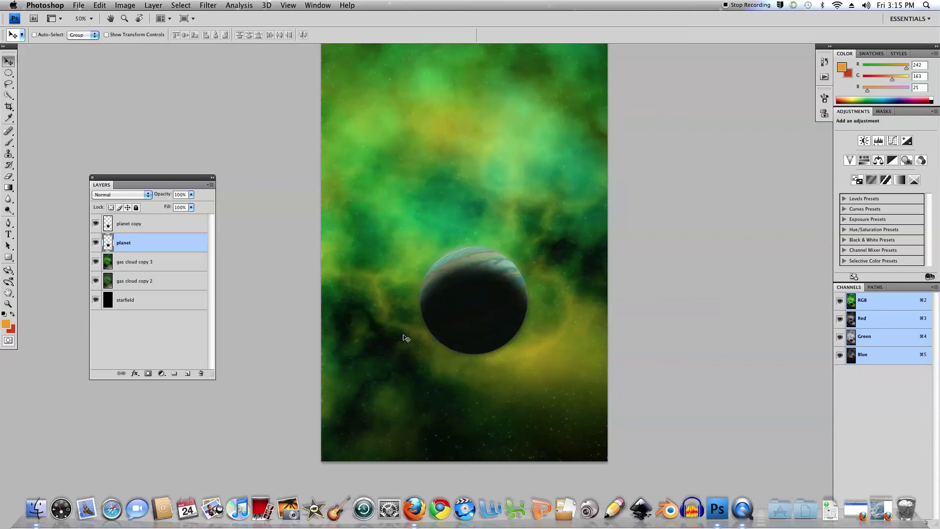
pyautogui.scroll(5, 504, 240)
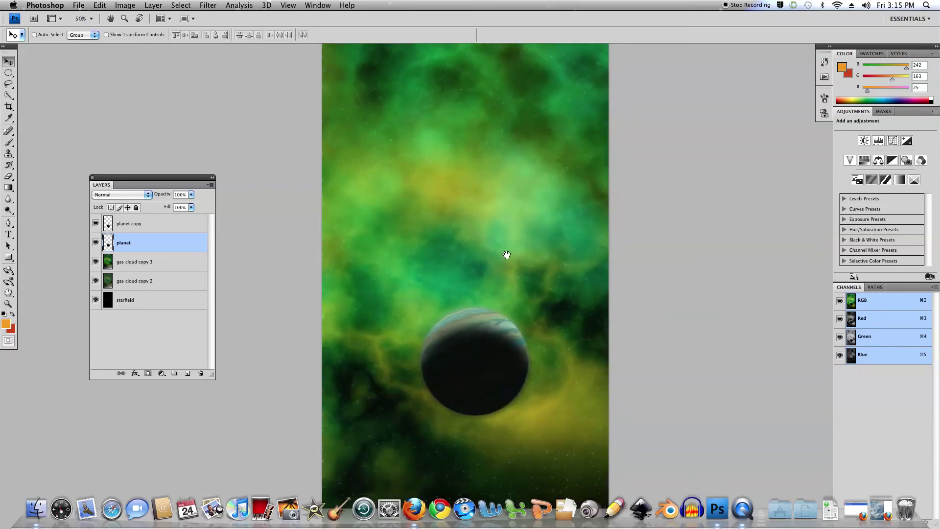
pyautogui.click(149, 225)
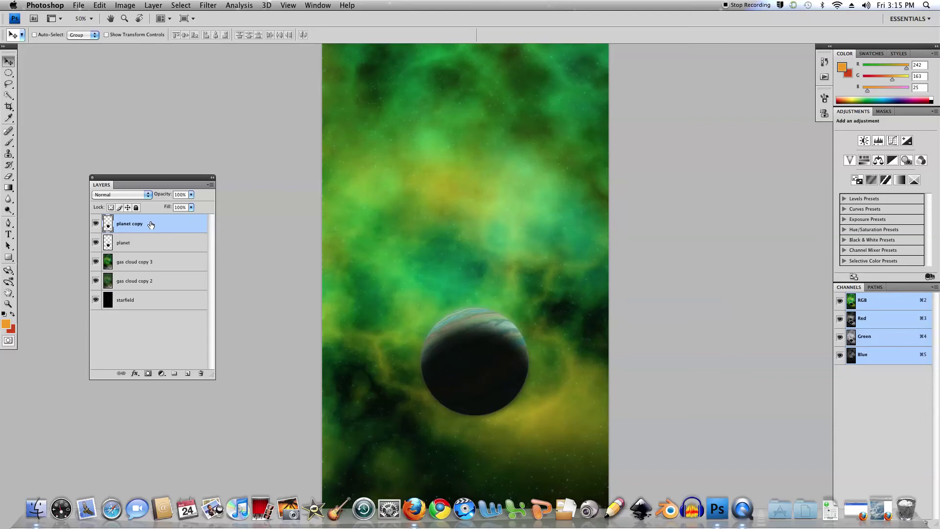
pyautogui.press('super+e')
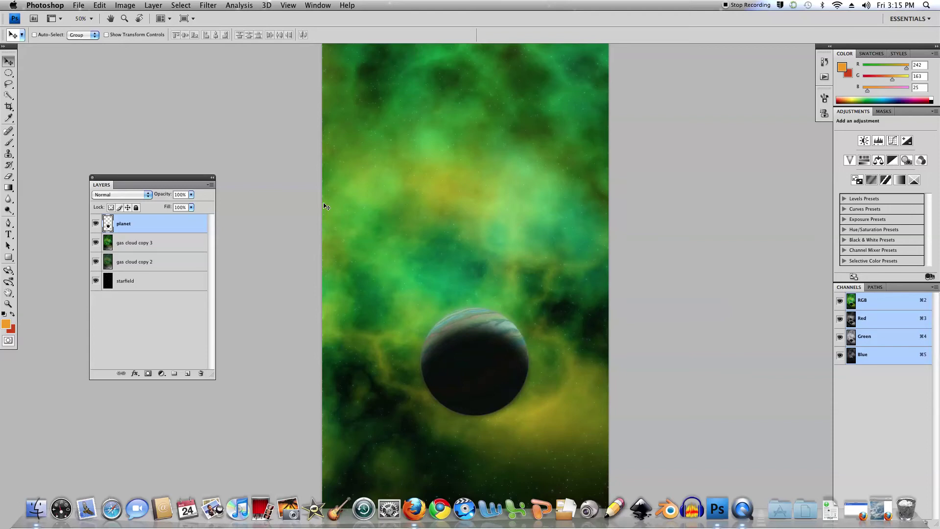
pyautogui.press('cmd+j')
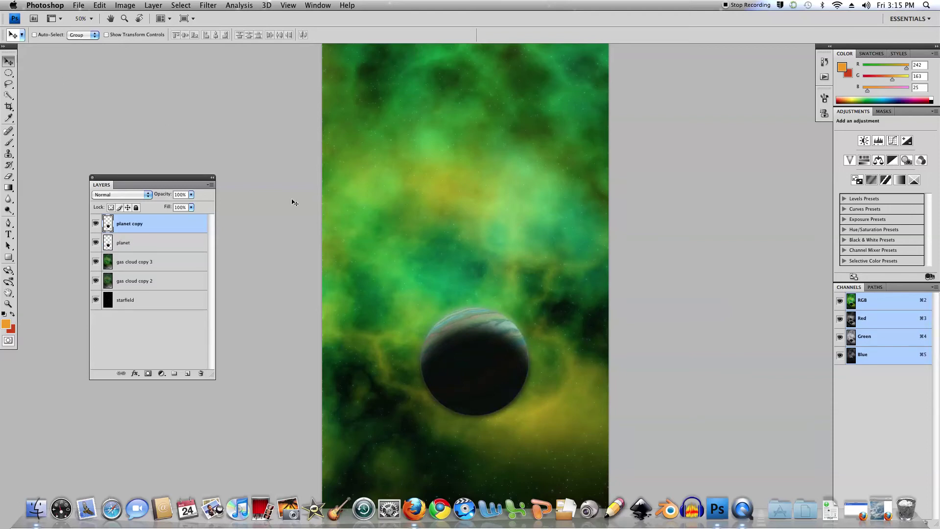
# Scale the planet copy down to about 8.5% and place it as a small distant planet above and left of the large one.
pyautogui.moveTo(480, 357); pyautogui.dragTo(418, 179)
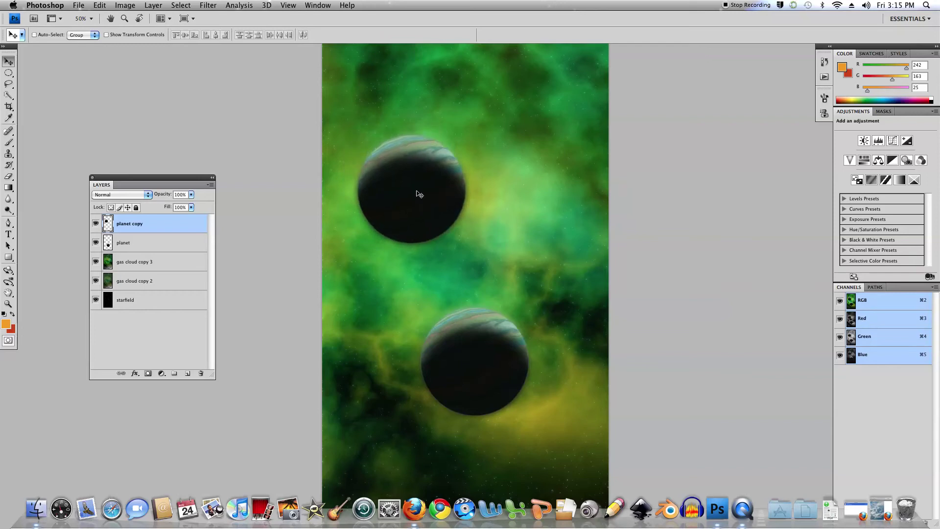
pyautogui.press('cmd+t')
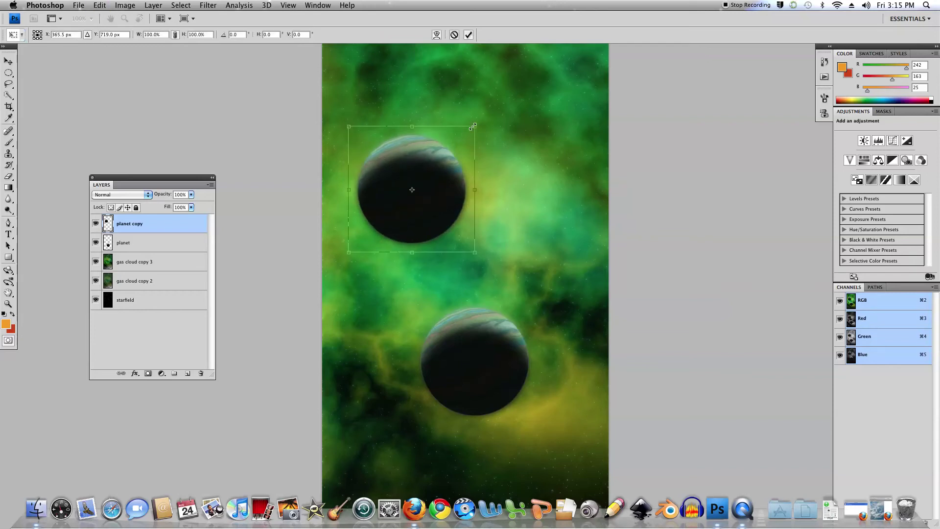
pyautogui.moveTo(473, 127); pyautogui.dragTo(386, 271)
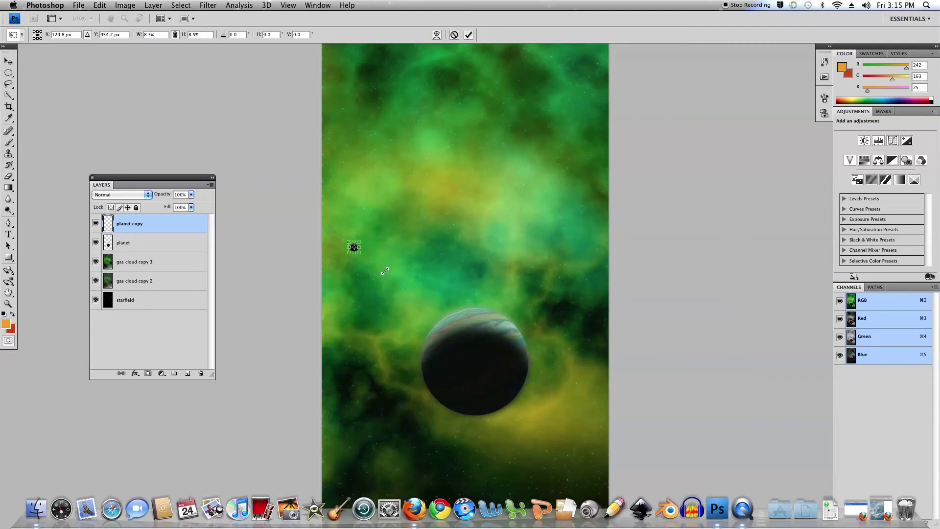
pyautogui.press('Return')
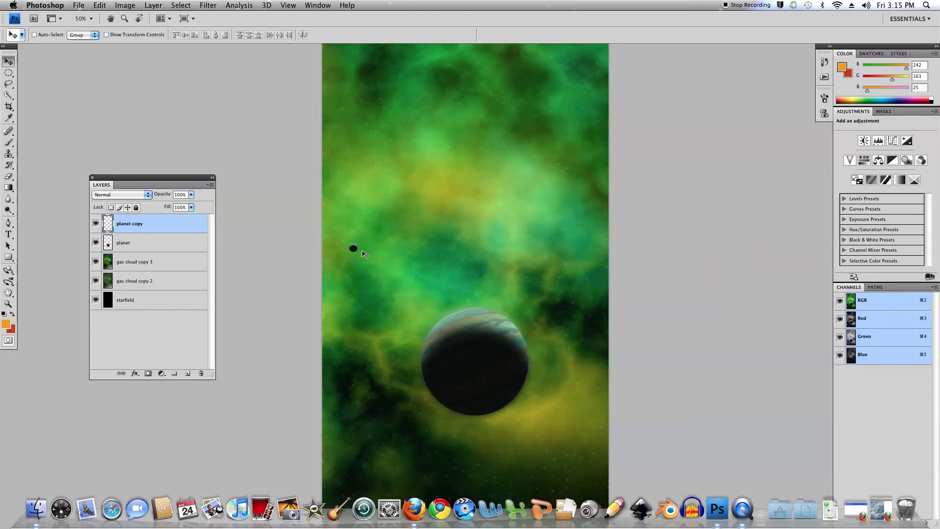
pyautogui.moveTo(354, 250); pyautogui.dragTo(397, 212)
# Add a new layer above gas cloud copy 3, filled with black and set to Linear Dodge (Add) blending.
pyautogui.click(165, 263)
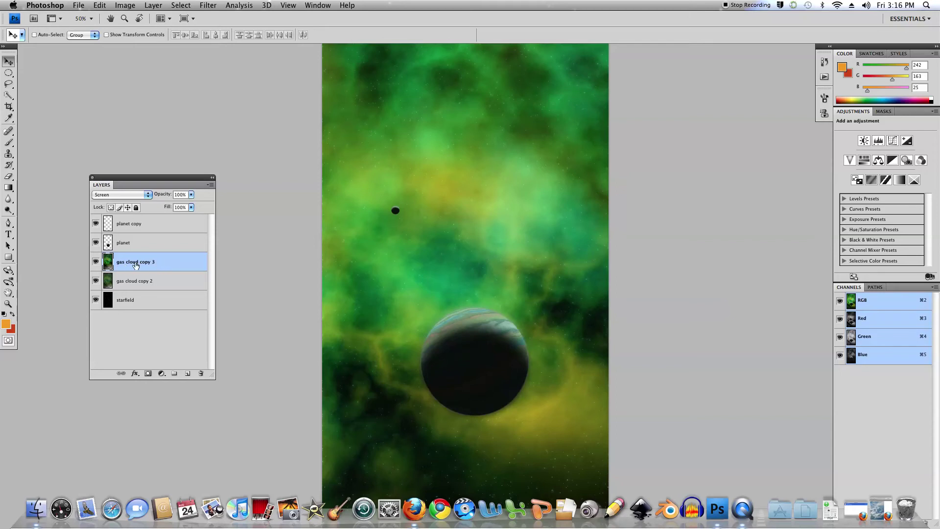
pyautogui.click(187, 374)
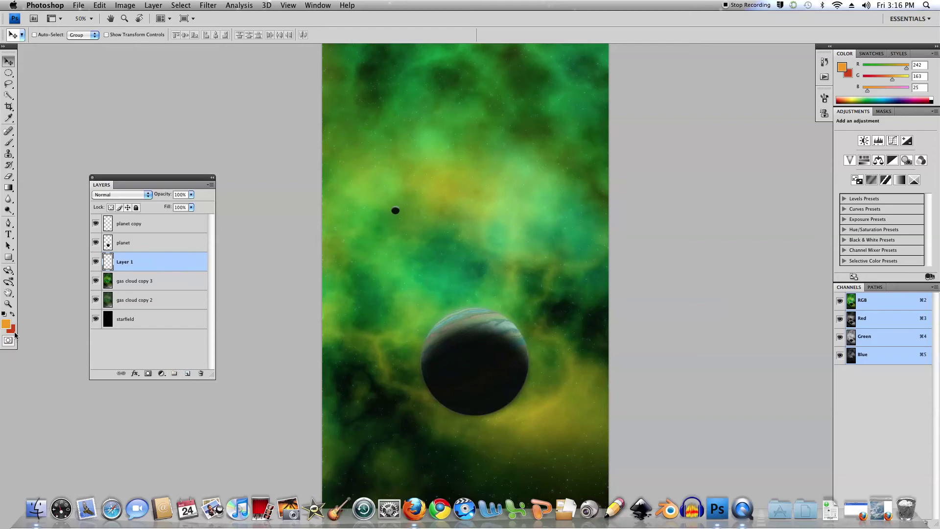
pyautogui.click(100, 5)
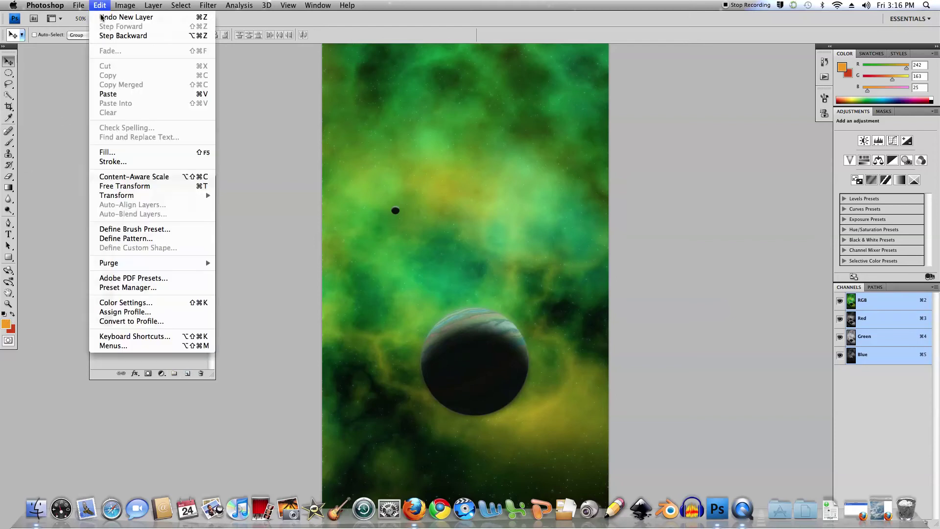
pyautogui.click(116, 153)
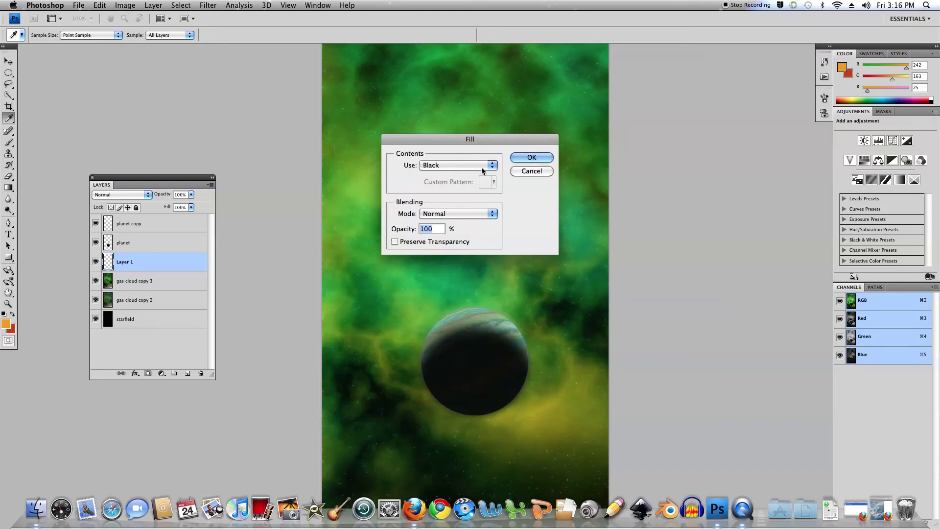
pyautogui.click(532, 157)
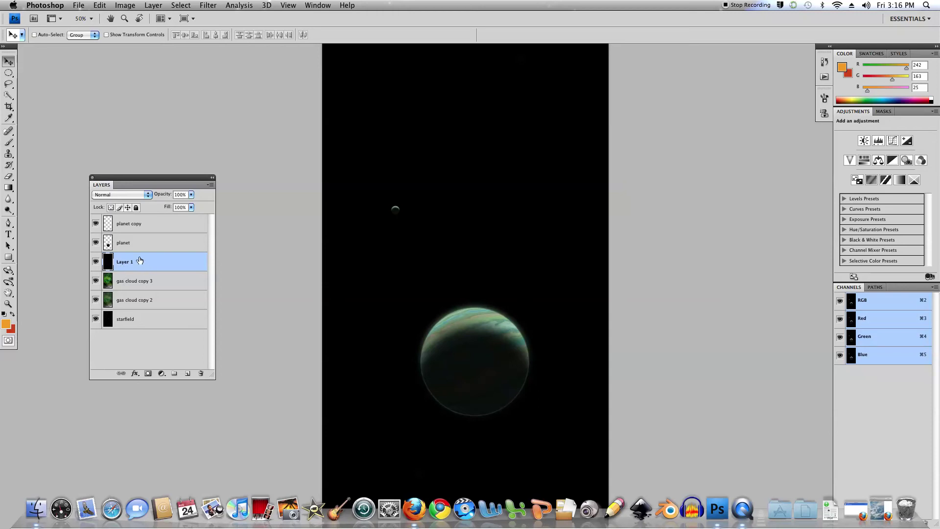
pyautogui.click(148, 195)
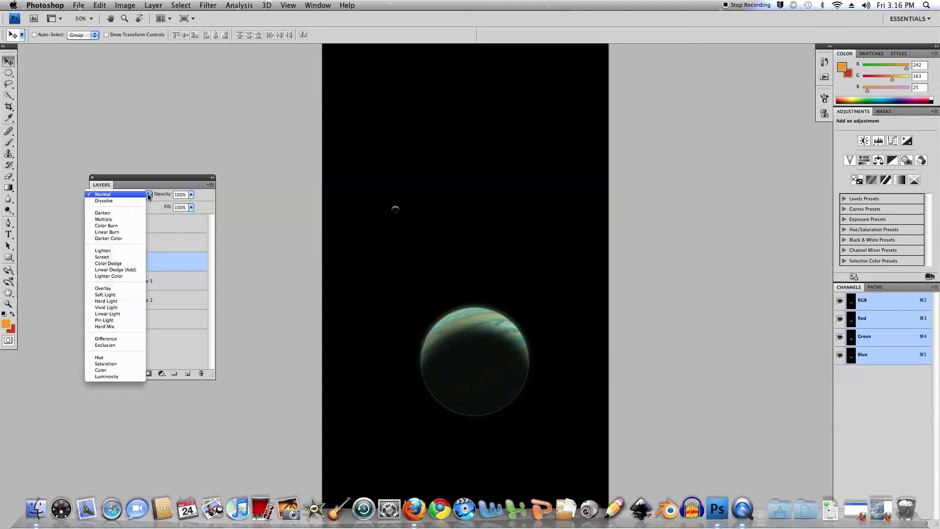
pyautogui.click(125, 270)
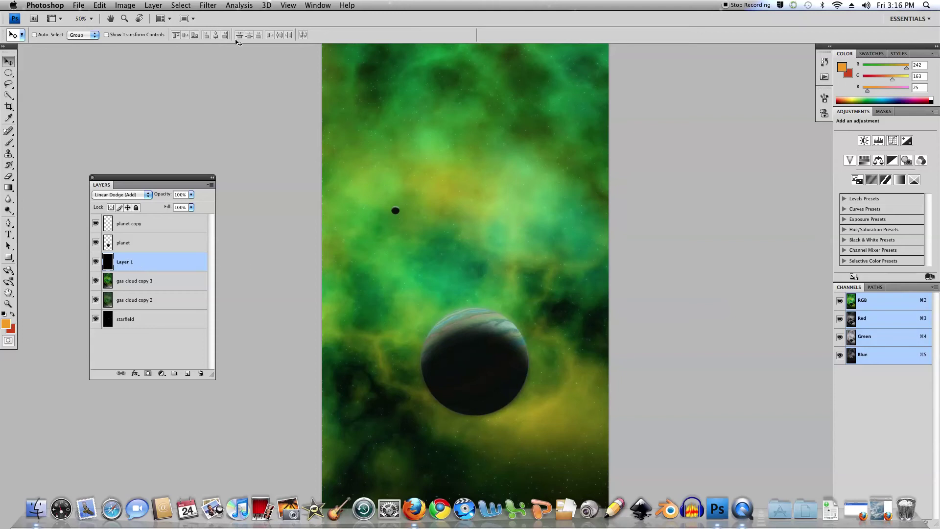
# Render a 105mm Prime lens flare at 79% brightness on the black layer, centred in the upper part of the scene.
pyautogui.click(211, 8)
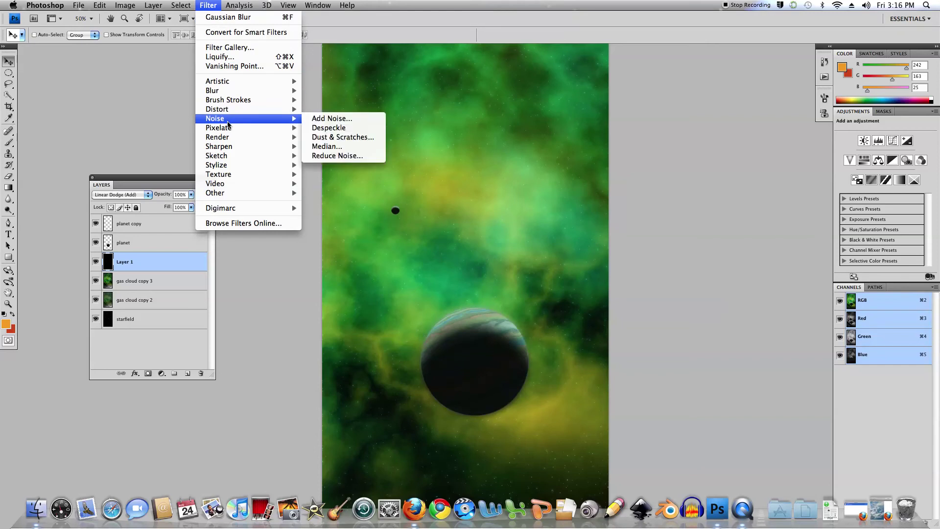
pyautogui.moveTo(233, 139)
pyautogui.click(333, 165)
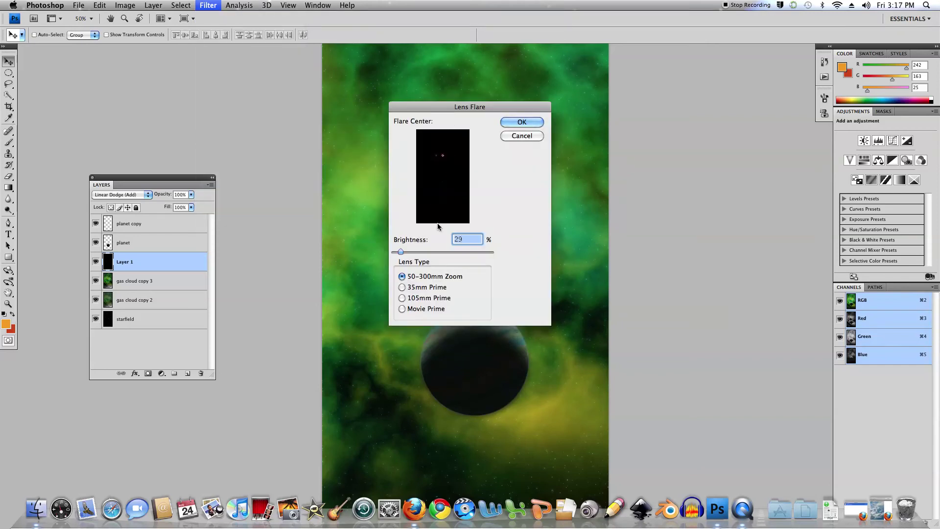
pyautogui.moveTo(403, 253); pyautogui.dragTo(406, 252)
pyautogui.click(403, 298)
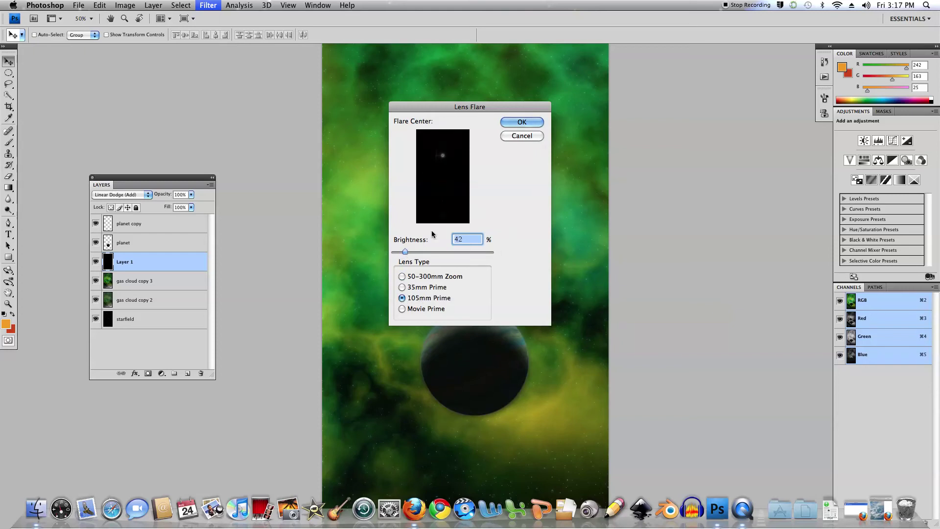
pyautogui.moveTo(407, 252); pyautogui.dragTo(419, 254)
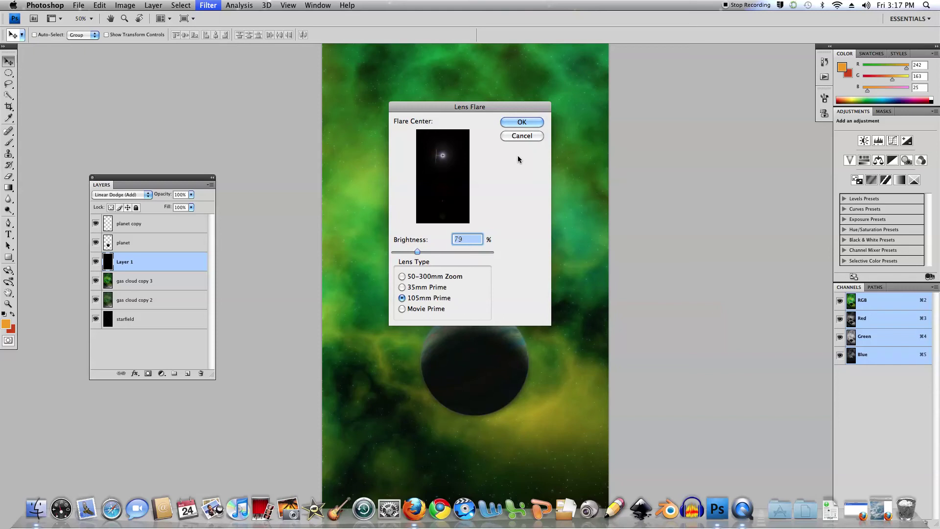
pyautogui.click(522, 122)
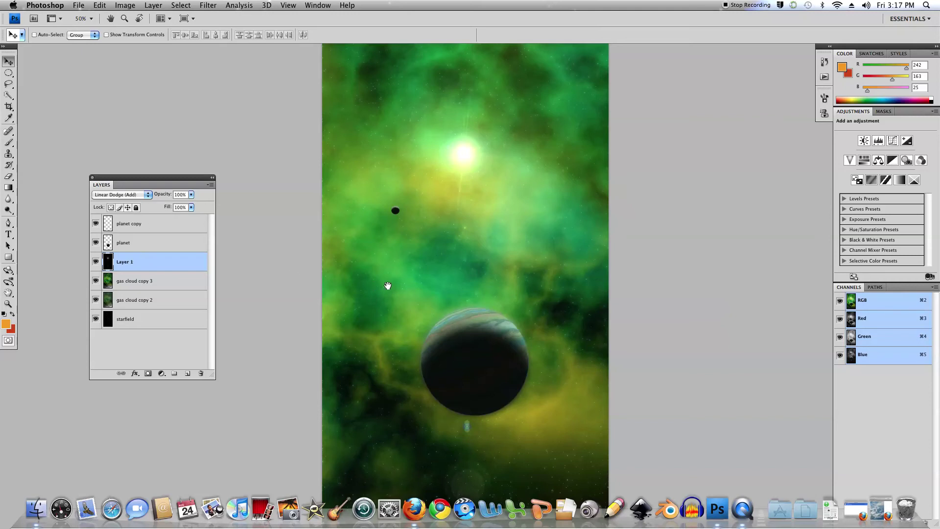
# Erase the lens flare's stray reflections below the large planet with a 400-pixel eraser.
pyautogui.moveTo(388, 286); pyautogui.dragTo(390, 238)
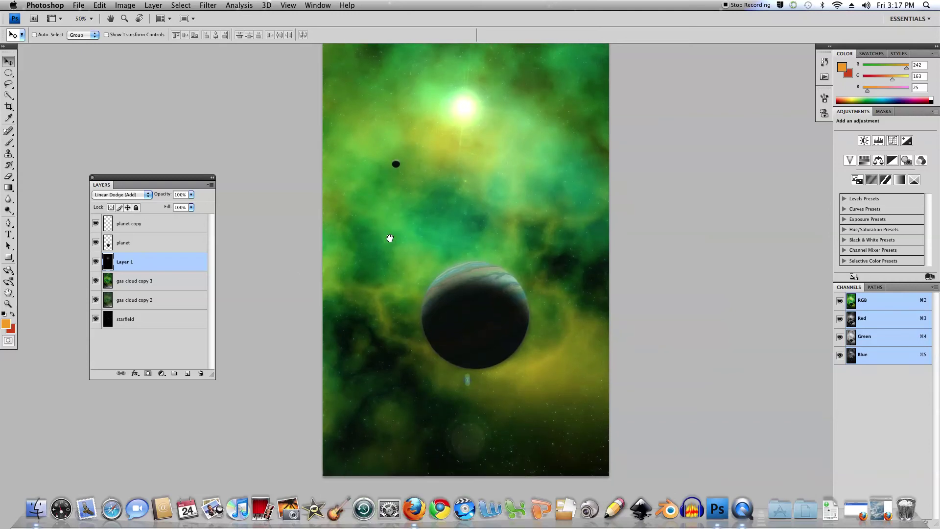
pyautogui.click(10, 177)
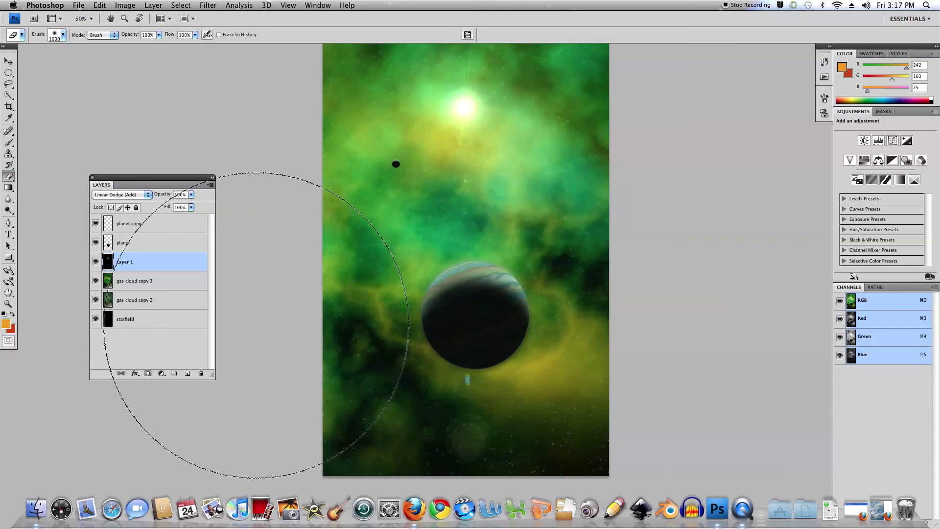
pyautogui.press('[')
pyautogui.press('[')
pyautogui.press('[')
pyautogui.press('[')
pyautogui.press('[')
pyautogui.press('[')
pyautogui.press('[')
pyautogui.press('[')
pyautogui.press('[')
pyautogui.press('[')
pyautogui.press('[')
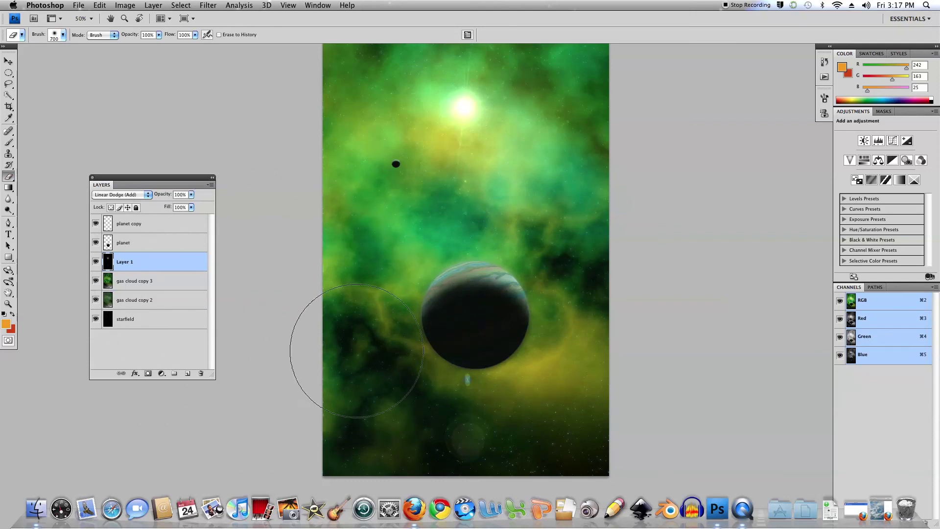
pyautogui.press('[')
pyautogui.click(458, 376)
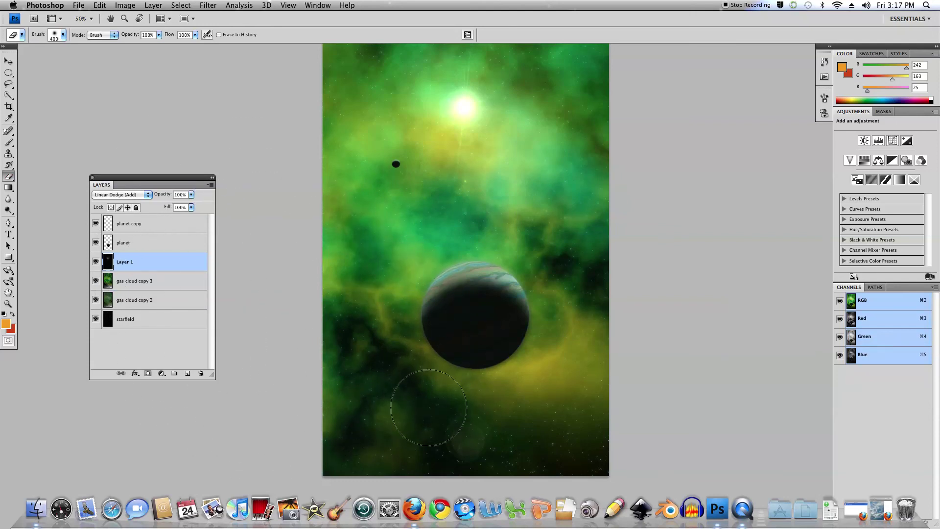
pyautogui.click(479, 435)
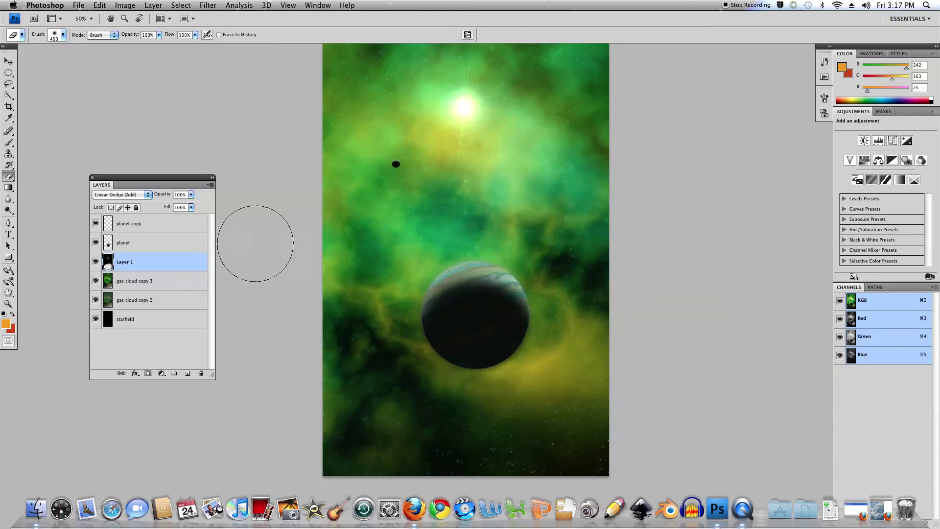
# Add another new layer above the first flare layer and fill it with black.
pyautogui.click(188, 374)
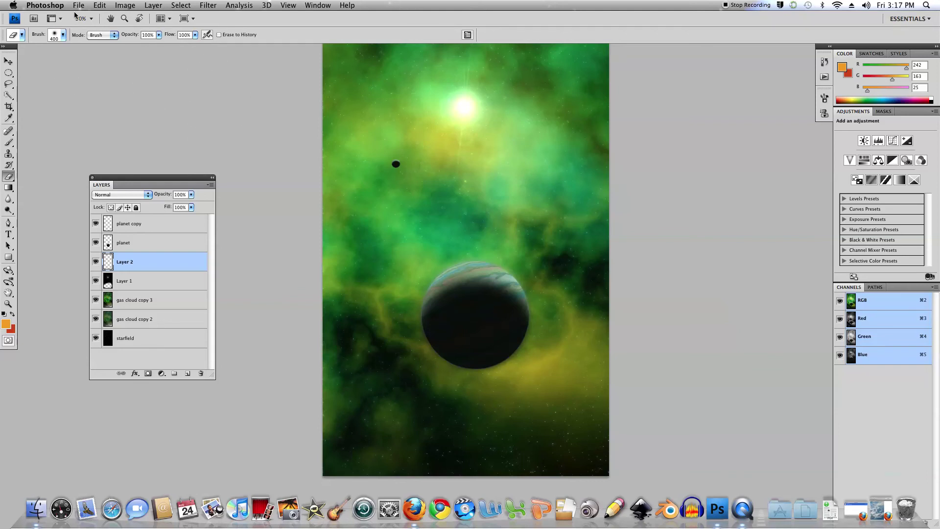
pyautogui.click(107, 7)
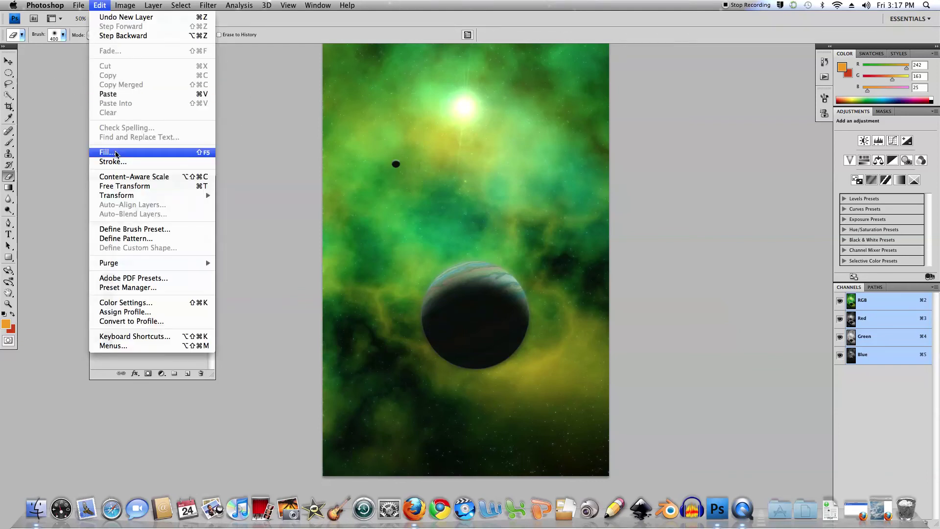
pyautogui.click(122, 154)
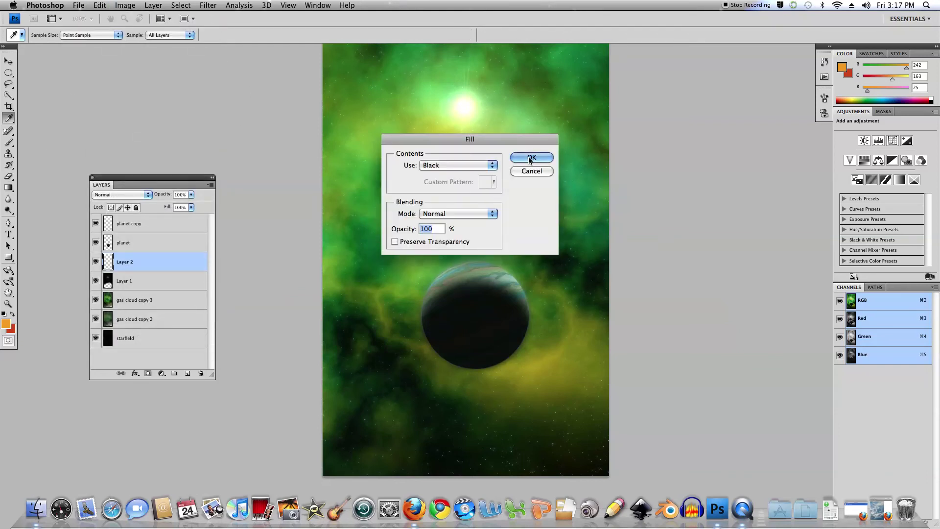
pyautogui.click(531, 158)
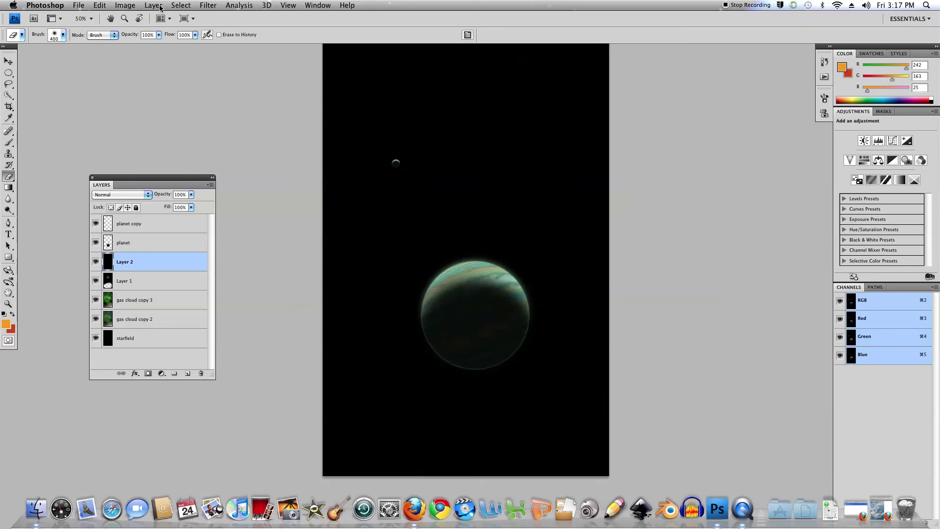
# Render a 35mm Prime lens flare at 19% brightness above and right of the large planet, and blend its layer with Linear Dodge (Add).
pyautogui.click(210, 7)
pyautogui.moveTo(222, 147)
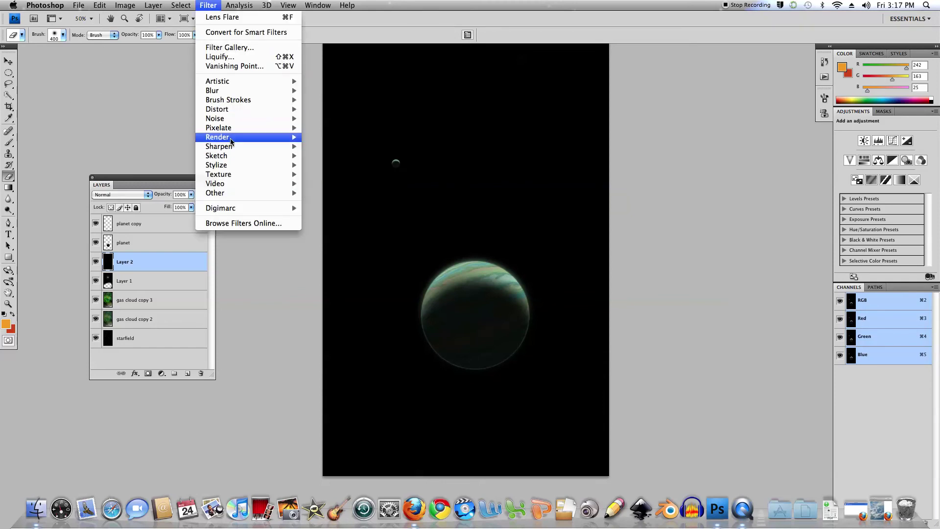
pyautogui.click(339, 165)
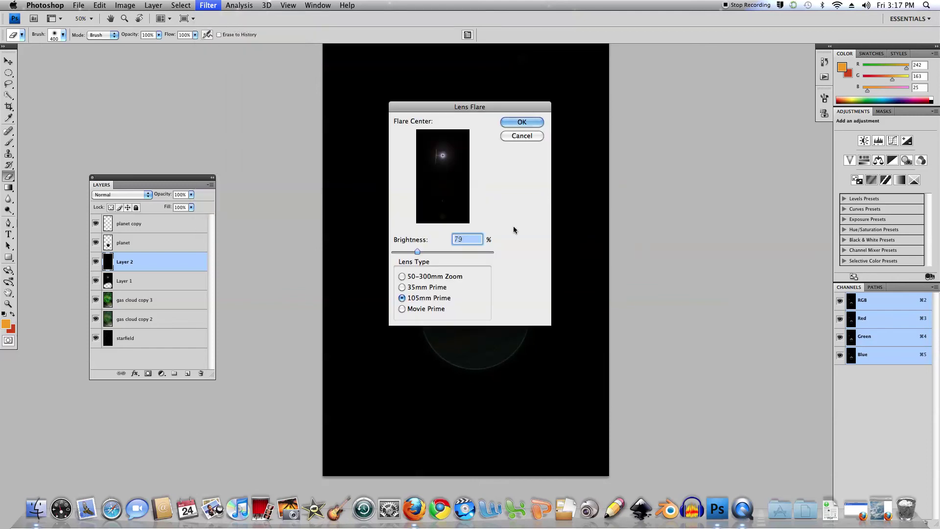
pyautogui.click(402, 287)
pyautogui.moveTo(417, 252); pyautogui.dragTo(406, 254)
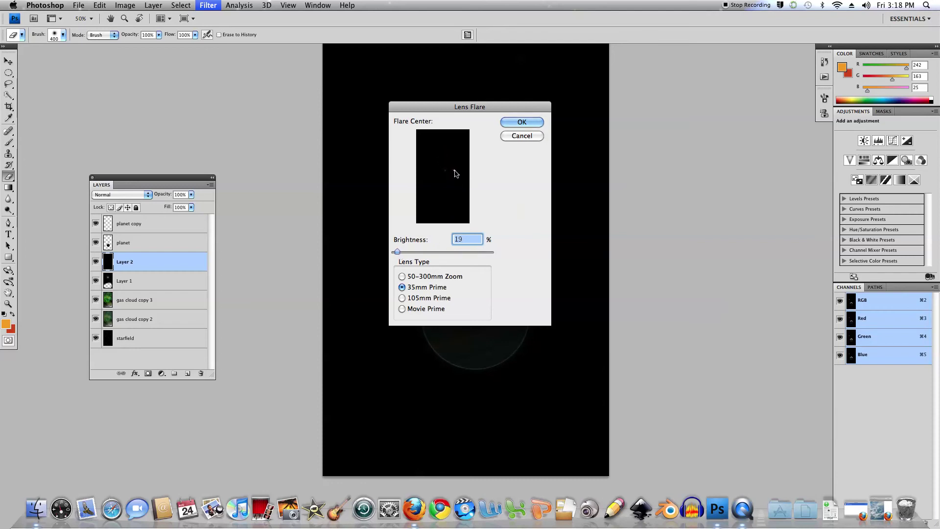
pyautogui.click(515, 123)
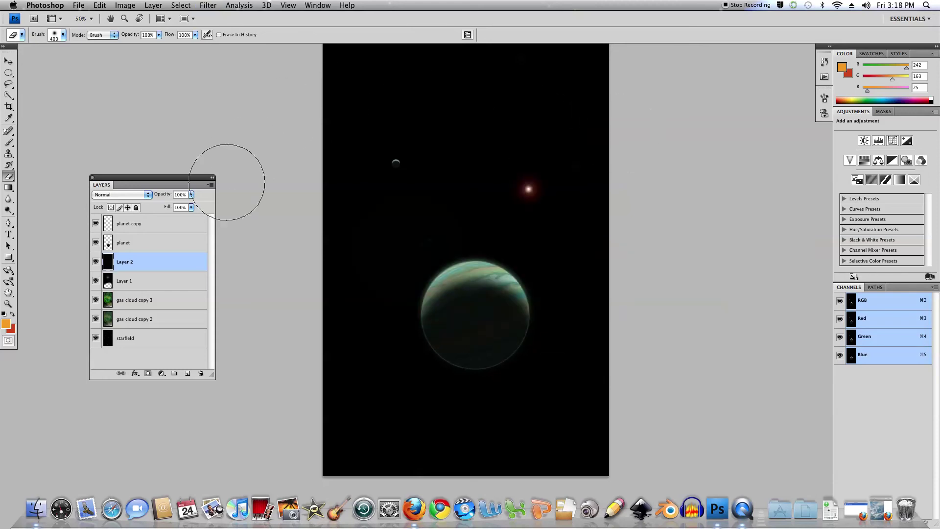
pyautogui.click(145, 195)
pyautogui.click(122, 268)
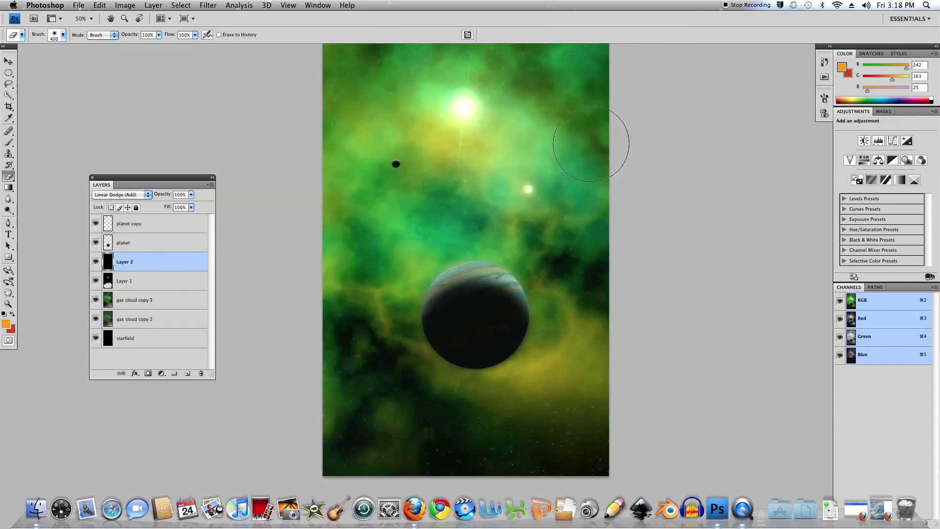
# Move the small flare slightly down and to the right, and erase its layer's stray reflections around the large planet.
pyautogui.click(9, 60)
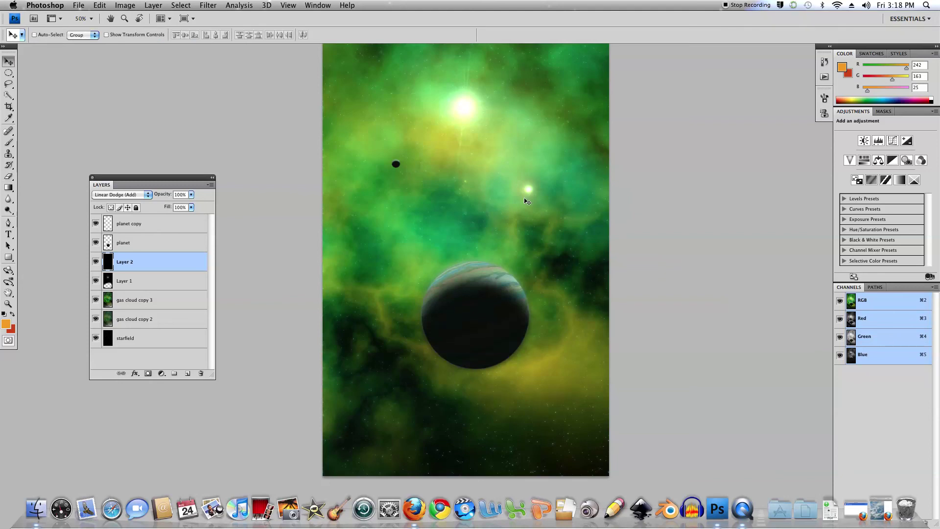
pyautogui.moveTo(529, 192); pyautogui.dragTo(547, 217)
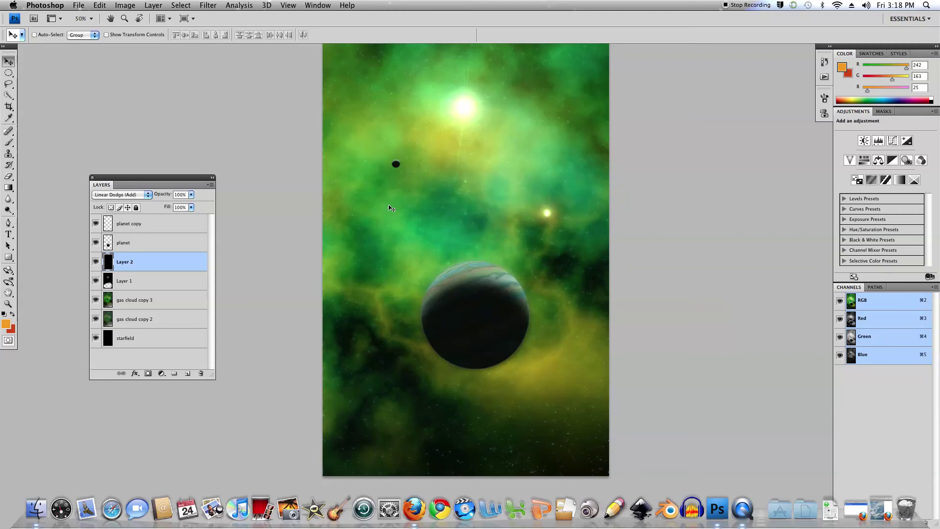
pyautogui.click(9, 176)
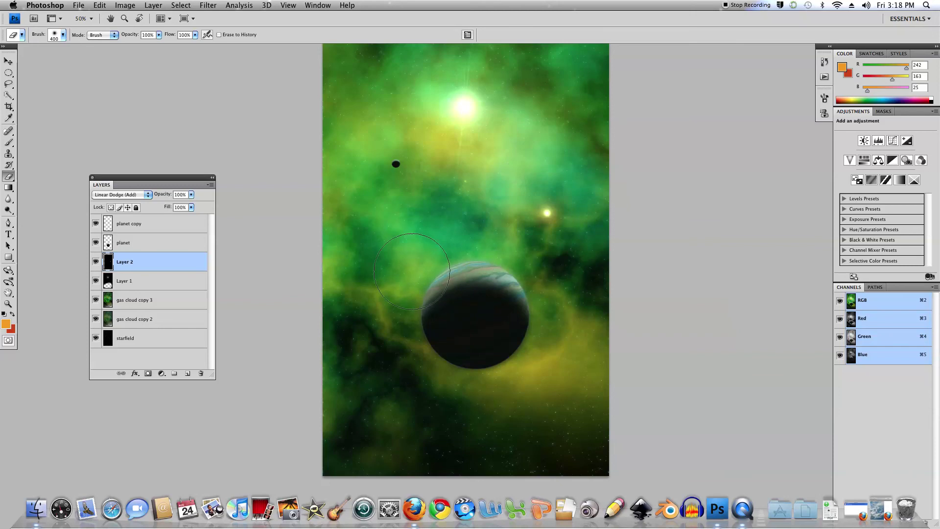
pyautogui.moveTo(451, 267)
pyautogui.mouseDown()
pyautogui.moveTo(426, 243)
pyautogui.moveTo(426, 283)
pyautogui.mouseUp()
# Recolor the small flare with Hue/Saturation at hue -173 and saturation +2, and erase its layer over the large planet.
pyautogui.press('super+u')
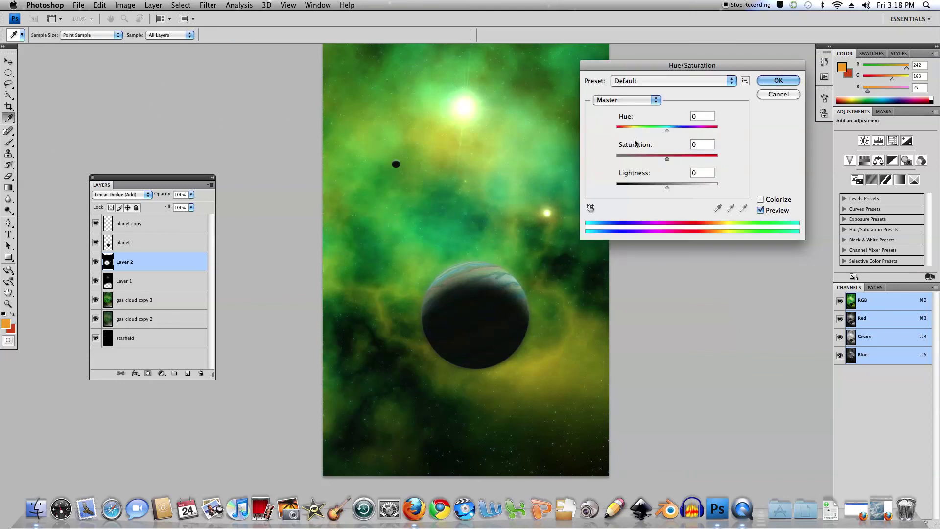
pyautogui.click(668, 159)
pyautogui.moveTo(710, 158); pyautogui.dragTo(711, 158)
pyautogui.moveTo(670, 133); pyautogui.dragTo(619, 132)
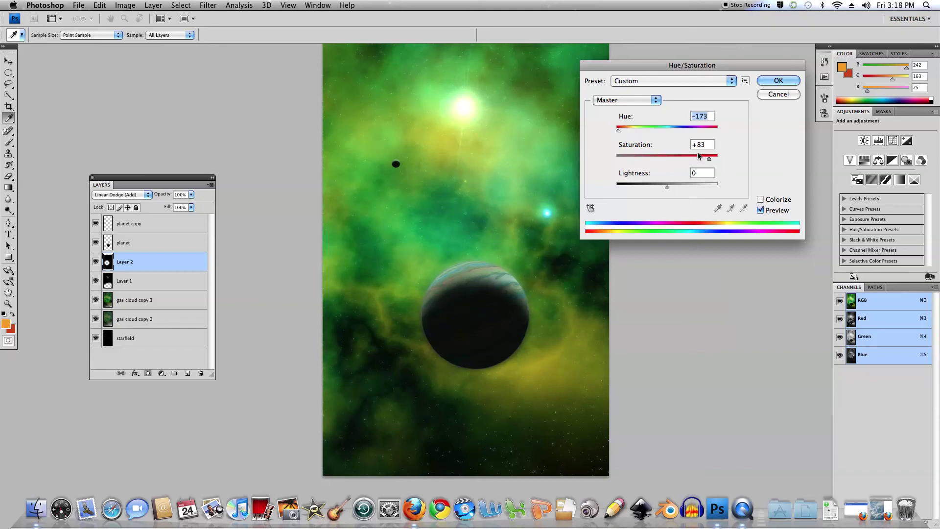
pyautogui.moveTo(690, 161); pyautogui.dragTo(669, 163)
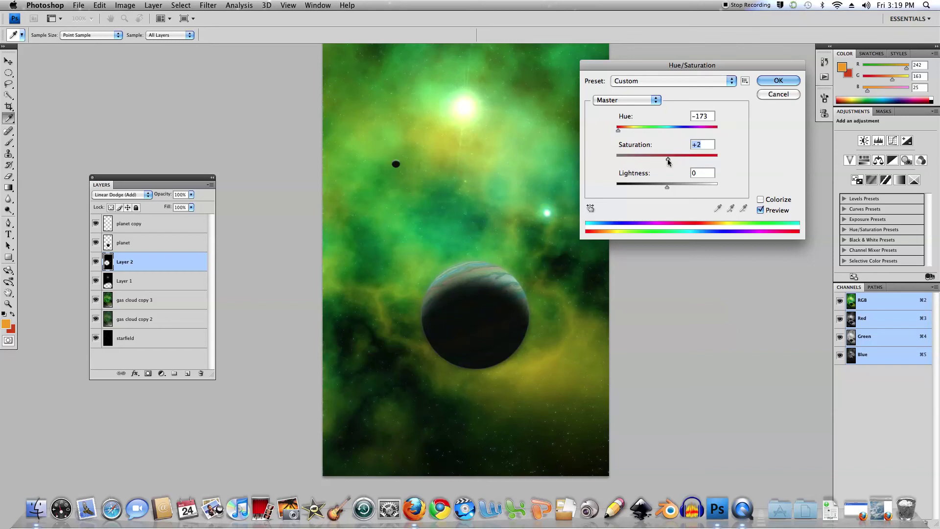
pyautogui.click(772, 83)
pyautogui.press('e')
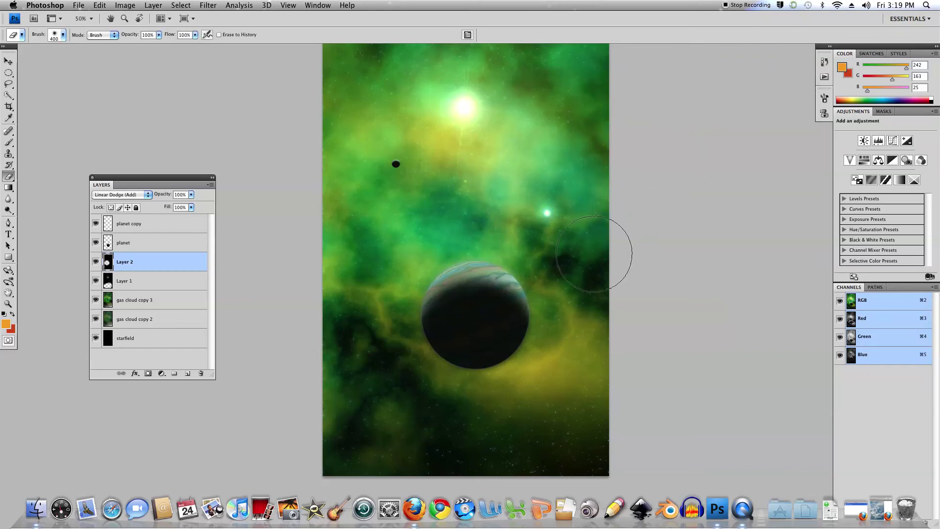
pyautogui.moveTo(486, 330)
pyautogui.mouseDown()
pyautogui.moveTo(463, 318)
pyautogui.moveTo(472, 331)
pyautogui.moveTo(487, 280)
pyautogui.moveTo(482, 328)
pyautogui.moveTo(468, 320)
pyautogui.moveTo(487, 328)
pyautogui.mouseUp()
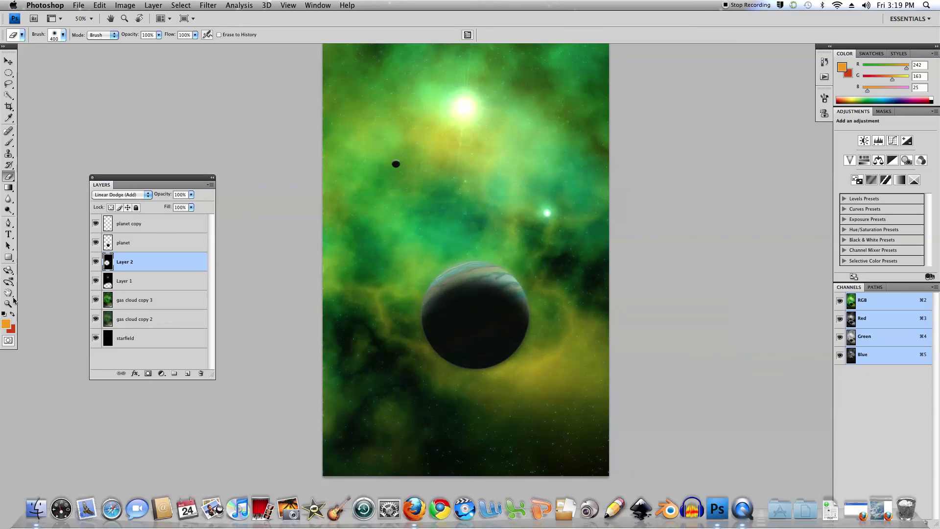
# Select the large planet's pixels on the planet layer and position a Lighting Effects spotlight at the planet's upper edge.
pyautogui.click(108, 244)
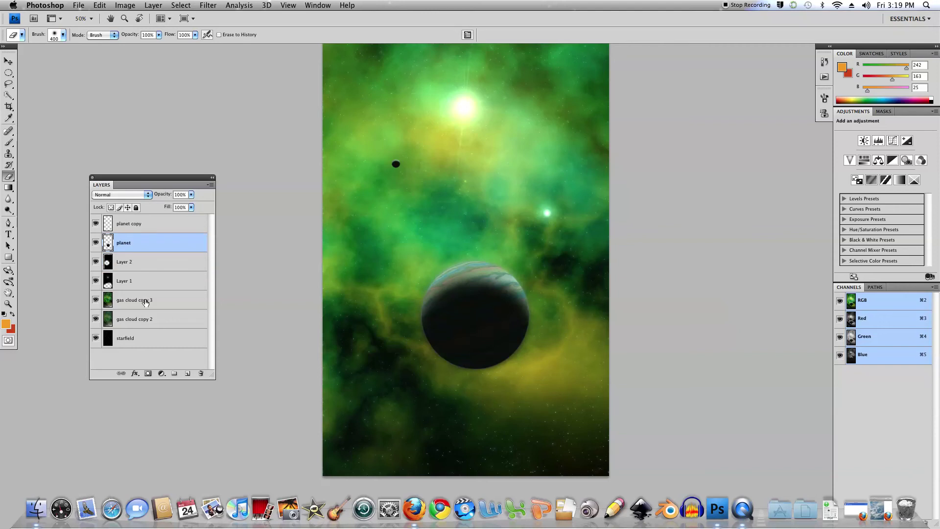
pyautogui.keyDown('super'); pyautogui.click(108, 246); pyautogui.keyUp('super')
pyautogui.click(212, 6)
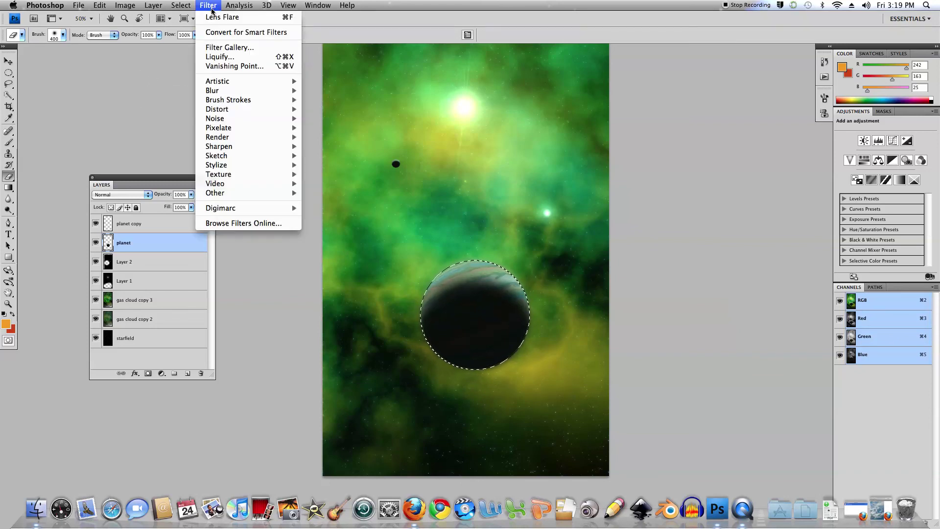
pyautogui.moveTo(228, 137)
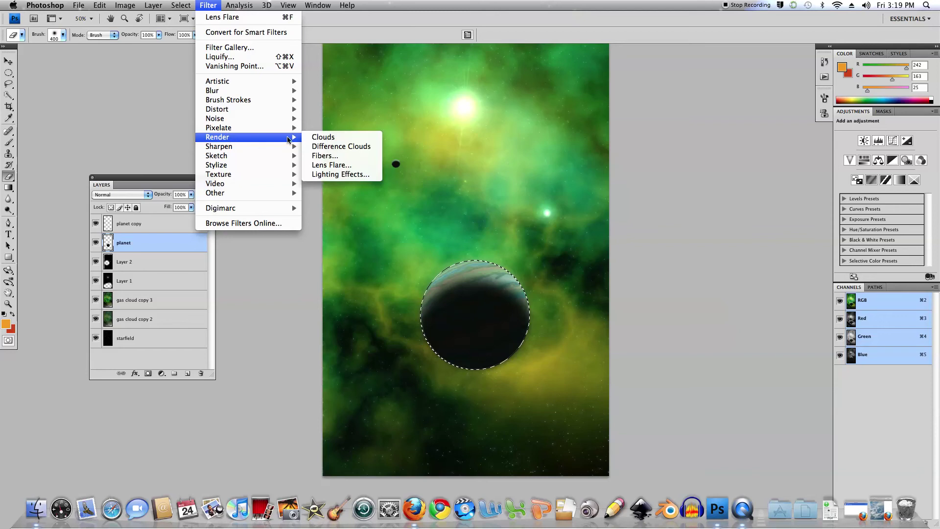
pyautogui.click(333, 174)
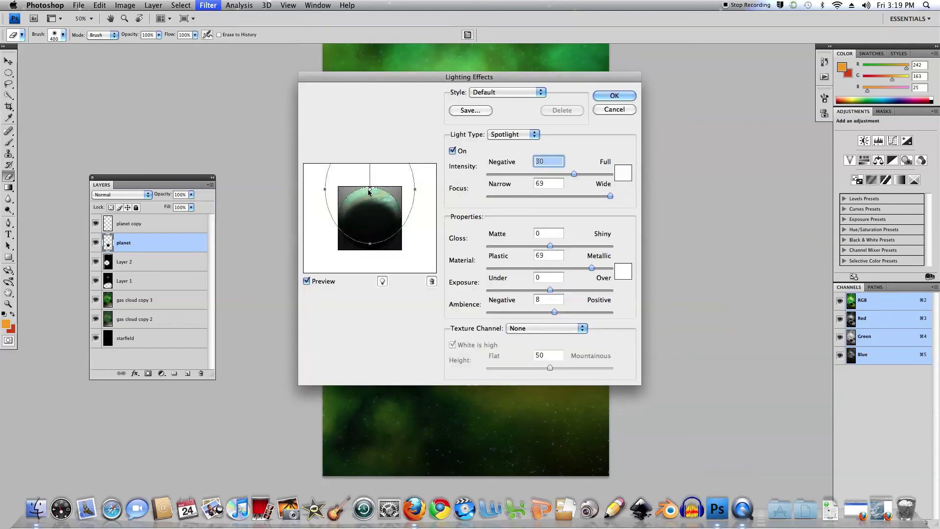
pyautogui.moveTo(369, 188); pyautogui.dragTo(369, 185)
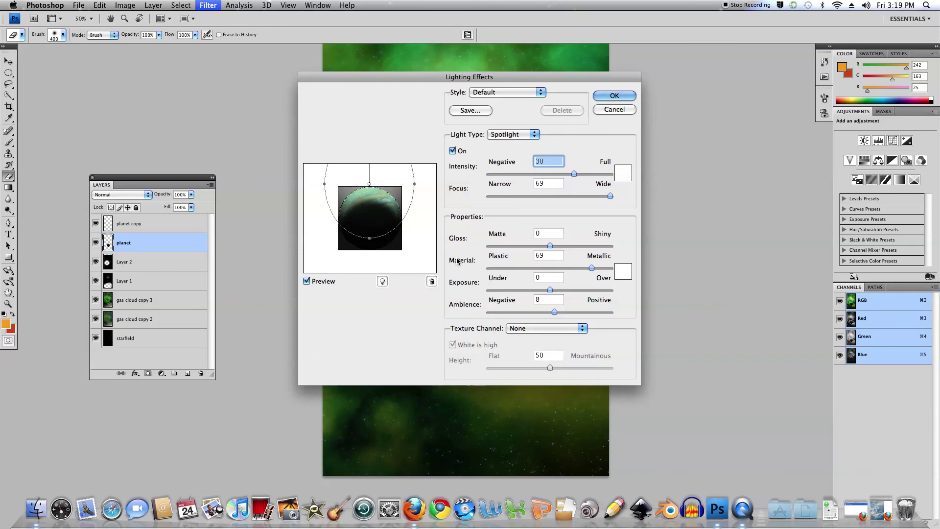
pyautogui.moveTo(369, 184)
pyautogui.mouseDown()
pyautogui.moveTo(374, 223)
pyautogui.moveTo(369, 191)
pyautogui.moveTo(416, 191)
pyautogui.moveTo(372, 190)
pyautogui.mouseUp()
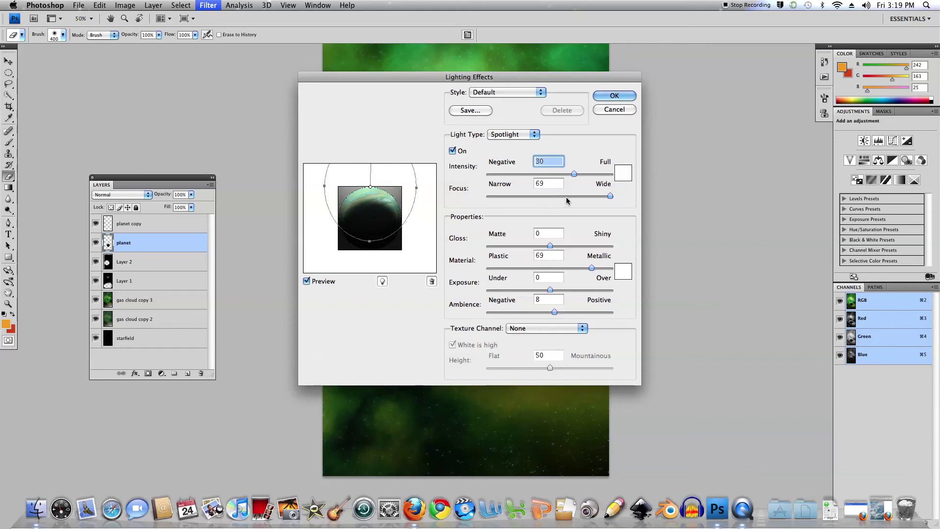
# Set the spotlight's intensity to 38, nudge it slightly upward, apply the lighting to the planet and deselect.
pyautogui.moveTo(574, 174)
pyautogui.mouseDown()
pyautogui.moveTo(591, 175)
pyautogui.moveTo(574, 176)
pyautogui.mouseUp()
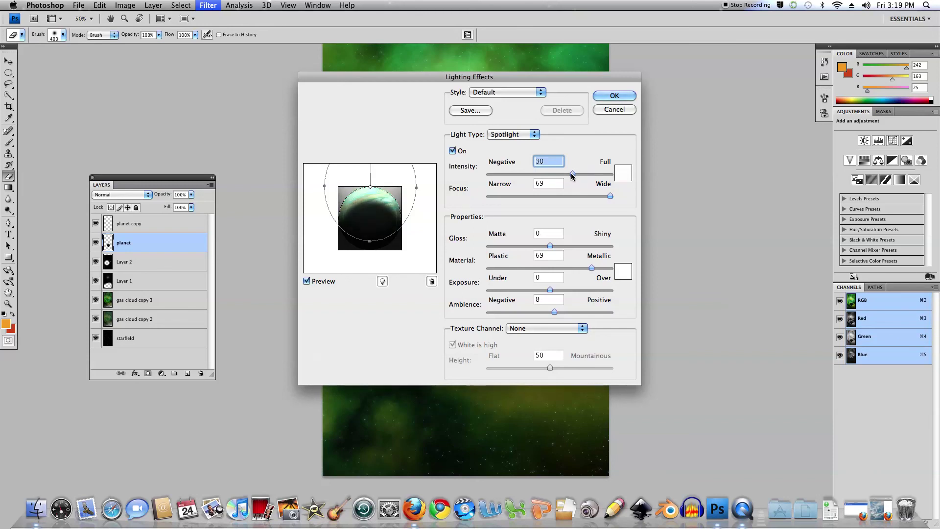
pyautogui.moveTo(554, 312)
pyautogui.mouseDown()
pyautogui.moveTo(544, 315)
pyautogui.moveTo(556, 314)
pyautogui.mouseUp()
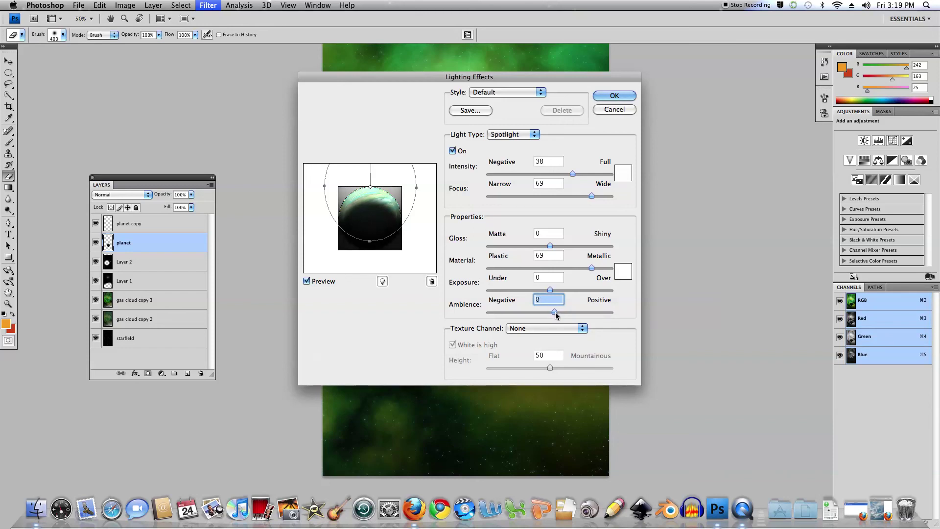
pyautogui.moveTo(371, 187); pyautogui.dragTo(370, 186)
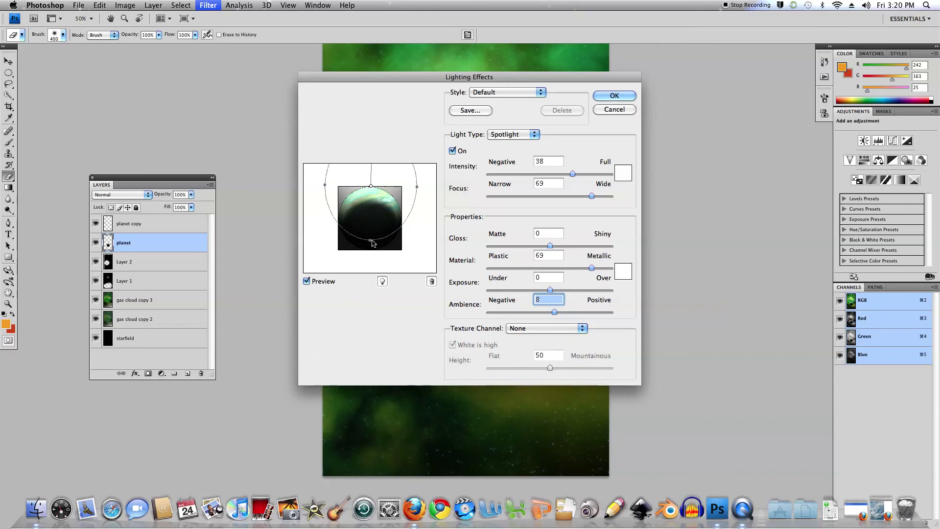
pyautogui.moveTo(371, 184); pyautogui.dragTo(371, 182)
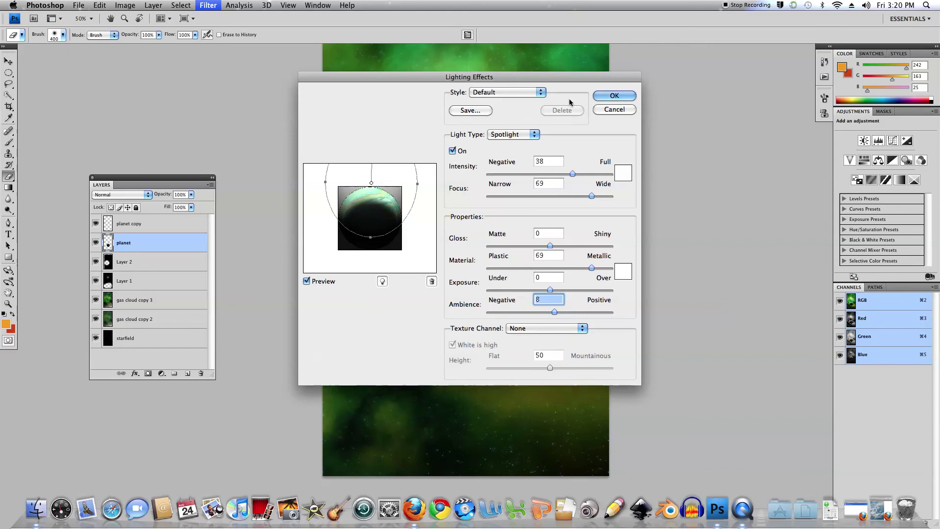
pyautogui.click(607, 96)
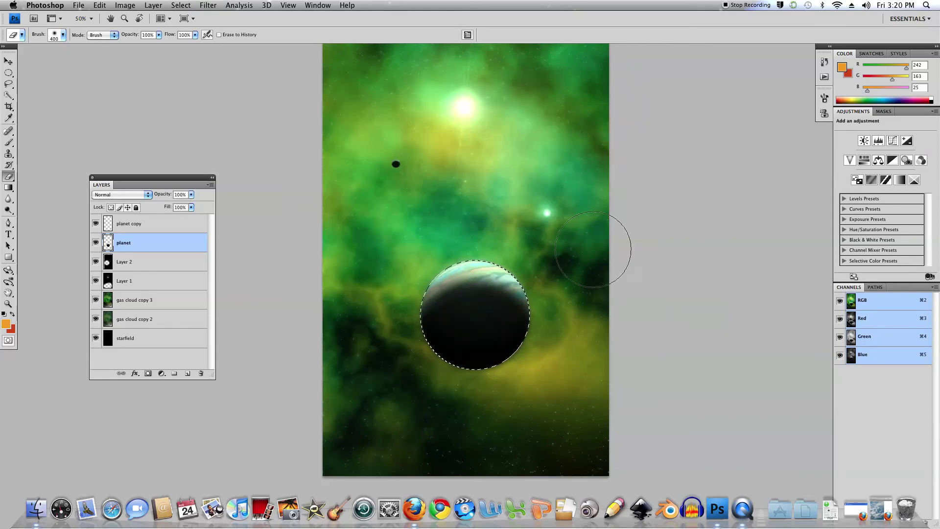
pyautogui.press('super+d')
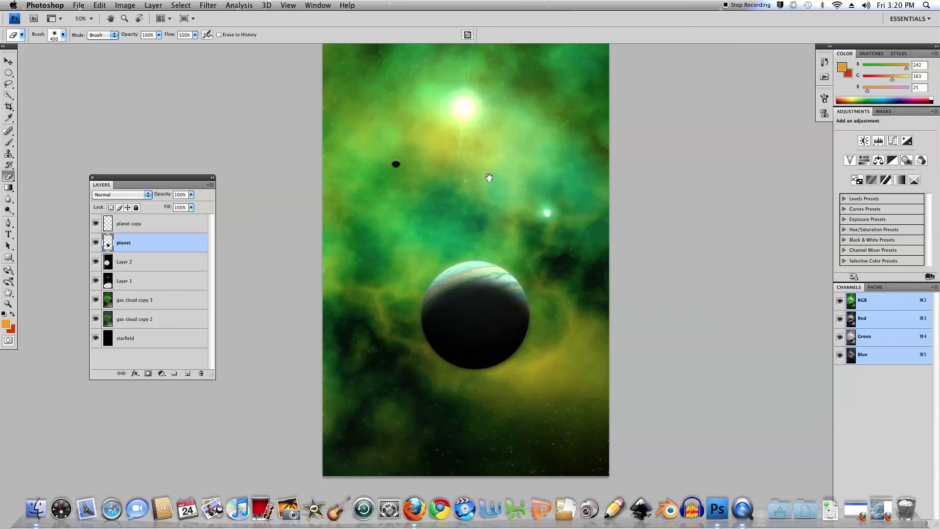
# Duplicate the gas cloud copy 3 layer and move the duplicate directly above the planet layer.
pyautogui.moveTo(489, 174); pyautogui.dragTo(478, 214)
pyautogui.press('f')
pyautogui.press('f')
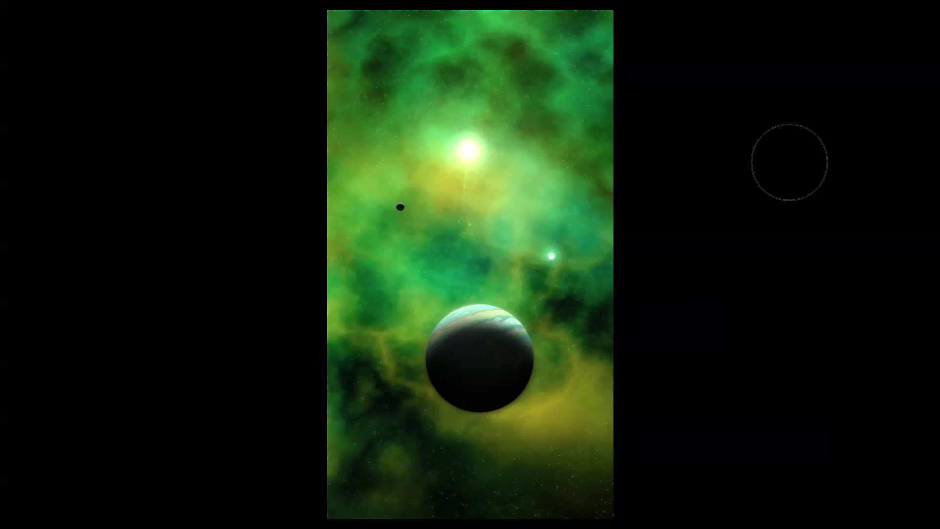
pyautogui.press('f')
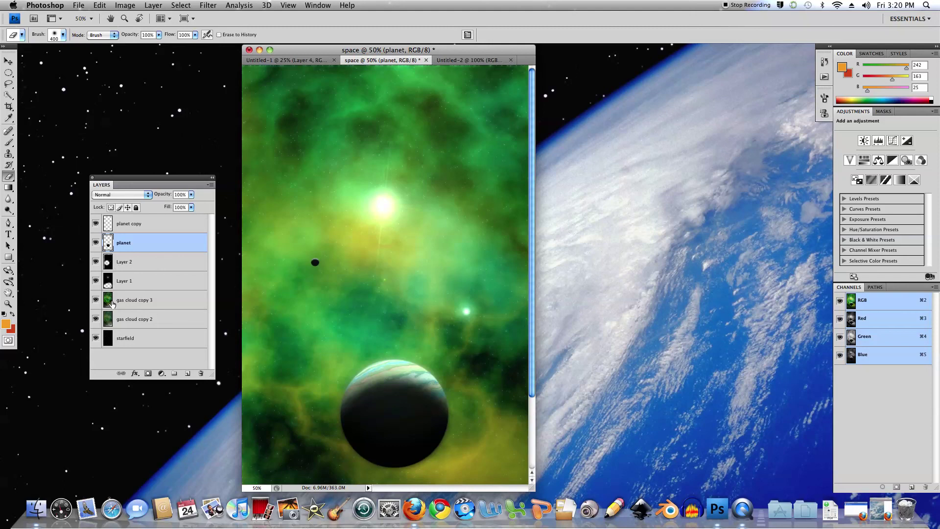
pyautogui.moveTo(109, 303); pyautogui.dragTo(186, 374)
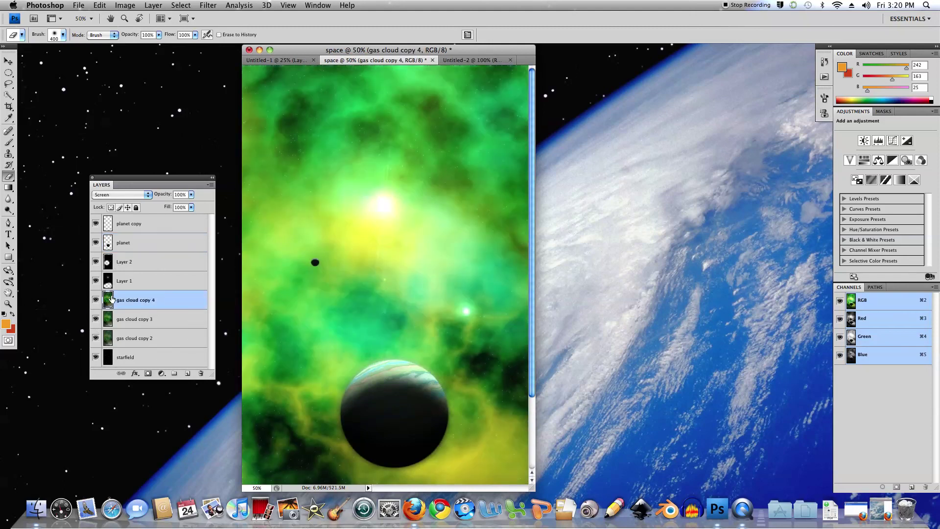
pyautogui.moveTo(110, 299); pyautogui.dragTo(114, 239)
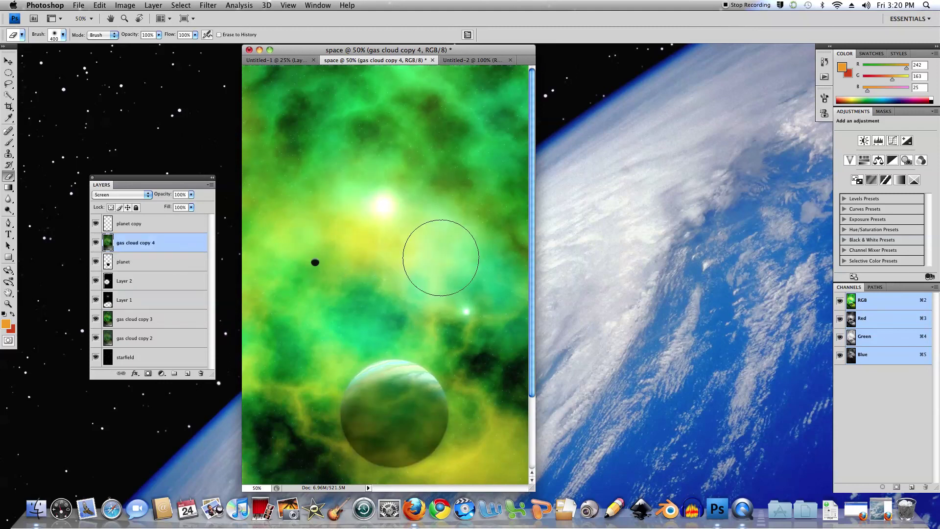
# Lower the opacity of the gas cloud layer above the planet to 20%.
pyautogui.press('f')
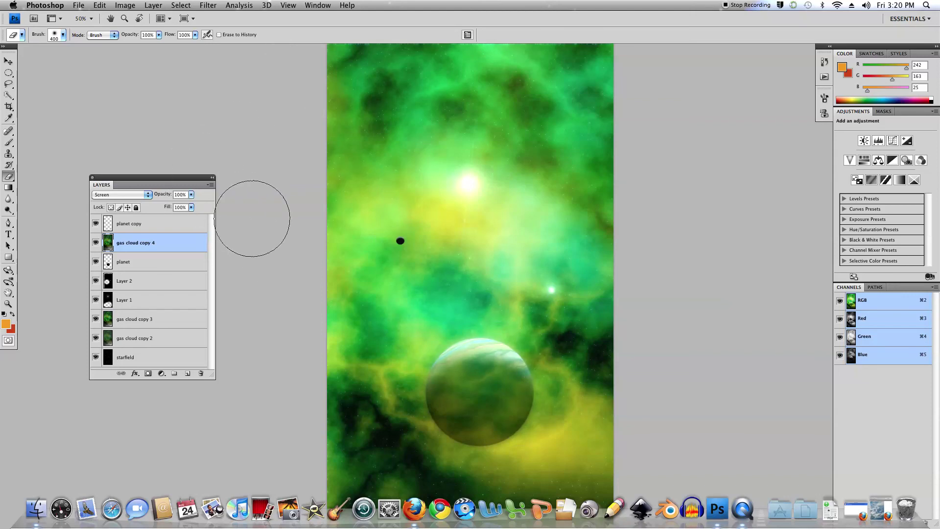
pyautogui.click(191, 194)
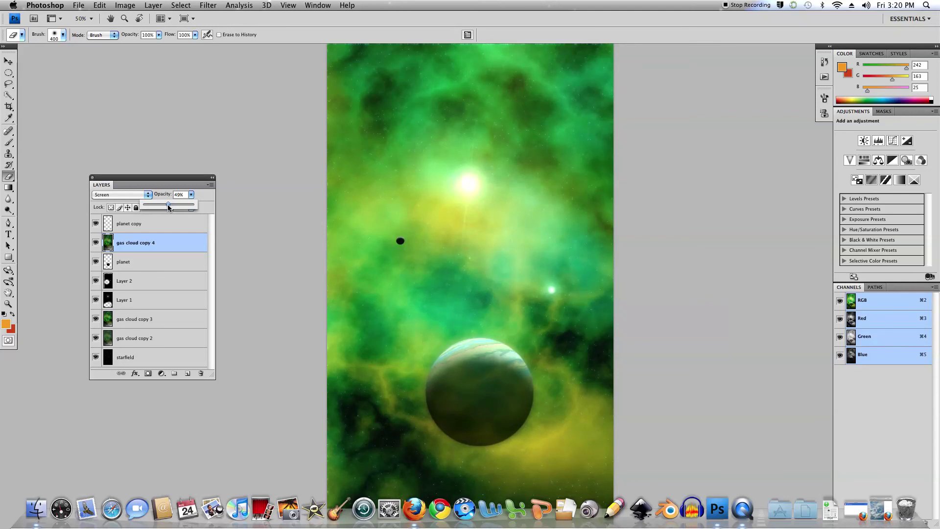
pyautogui.moveTo(168, 207)
pyautogui.mouseDown()
pyautogui.moveTo(220, 208)
pyautogui.moveTo(154, 205)
pyautogui.mouseUp()
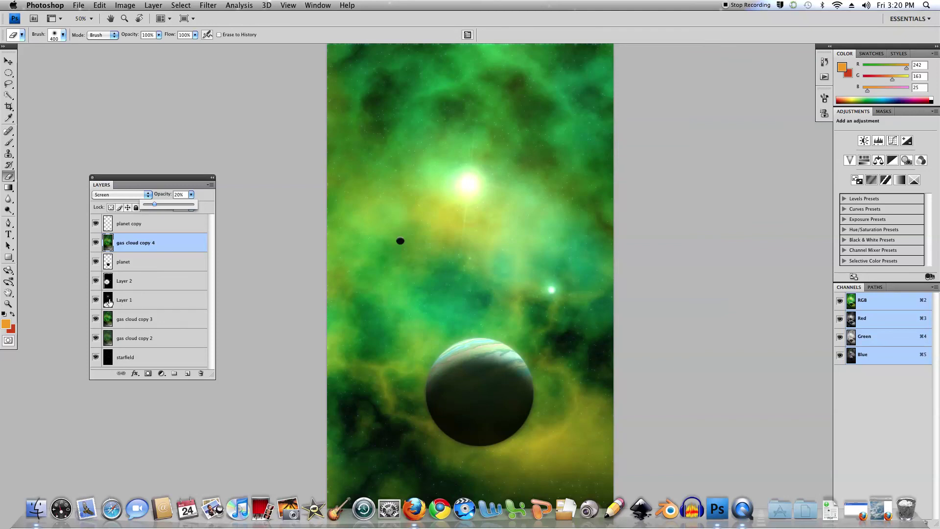
# Duplicate the large flare's layer, Layer 1, to intensify the bright star.
pyautogui.moveTo(114, 305)
pyautogui.mouseDown()
pyautogui.moveTo(174, 336)
pyautogui.moveTo(188, 373)
pyautogui.mouseUp()
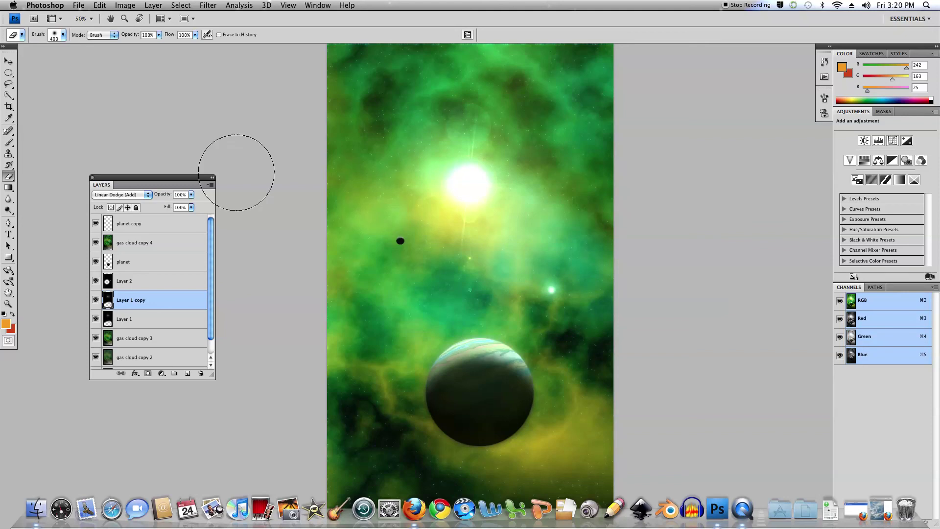
pyautogui.click(109, 302)
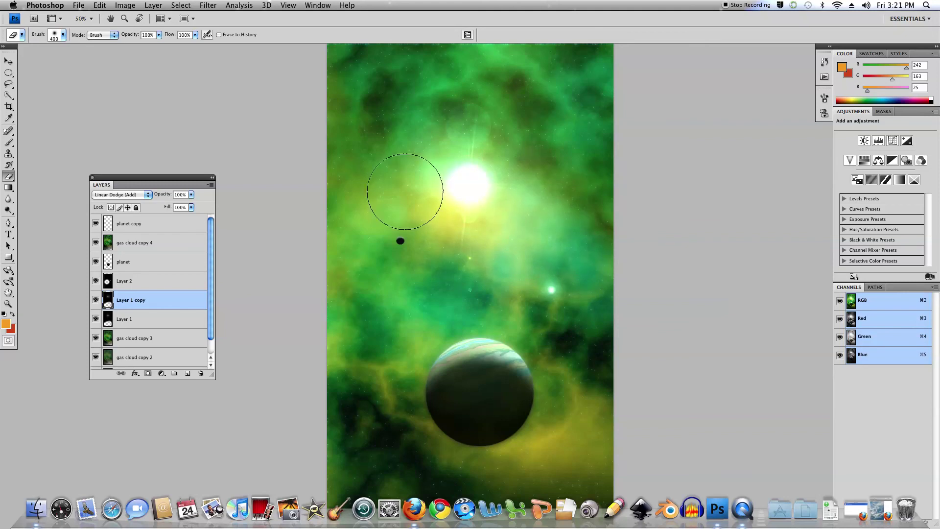